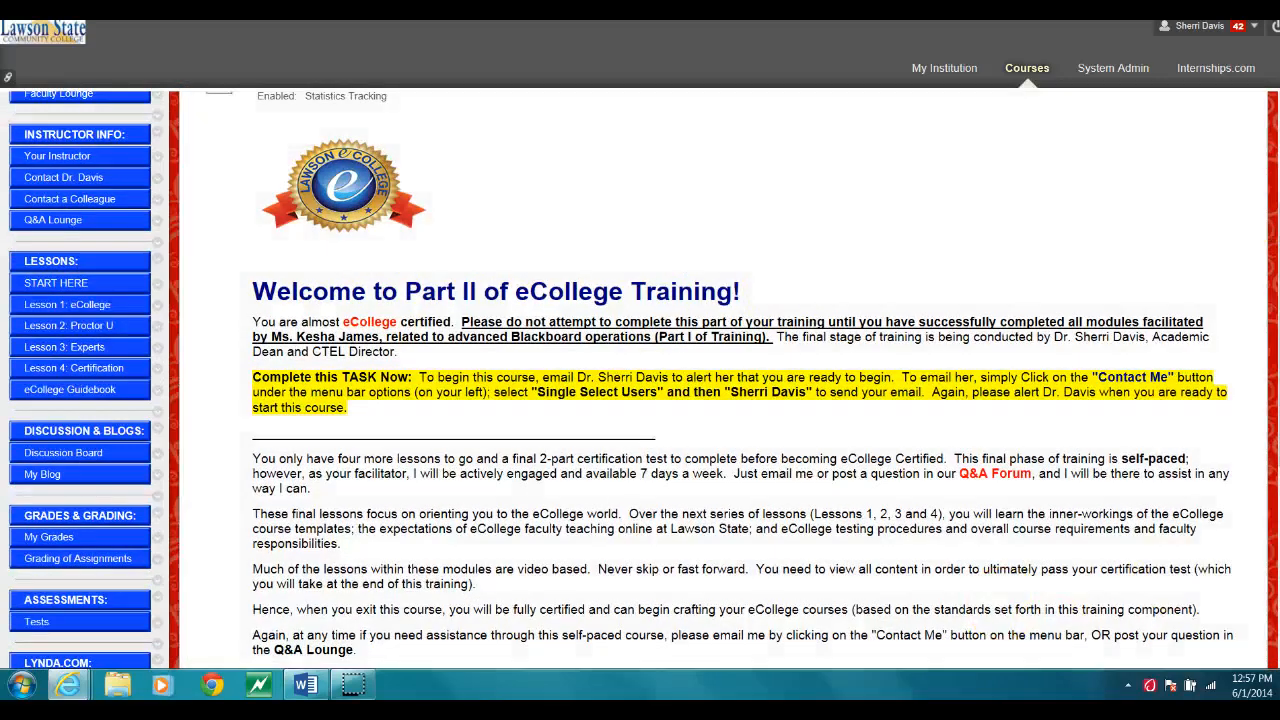
- Open the Bb Tools content area of the eCollege Training (Pt. 2) course
drag(1278, 281, 1278, 198)
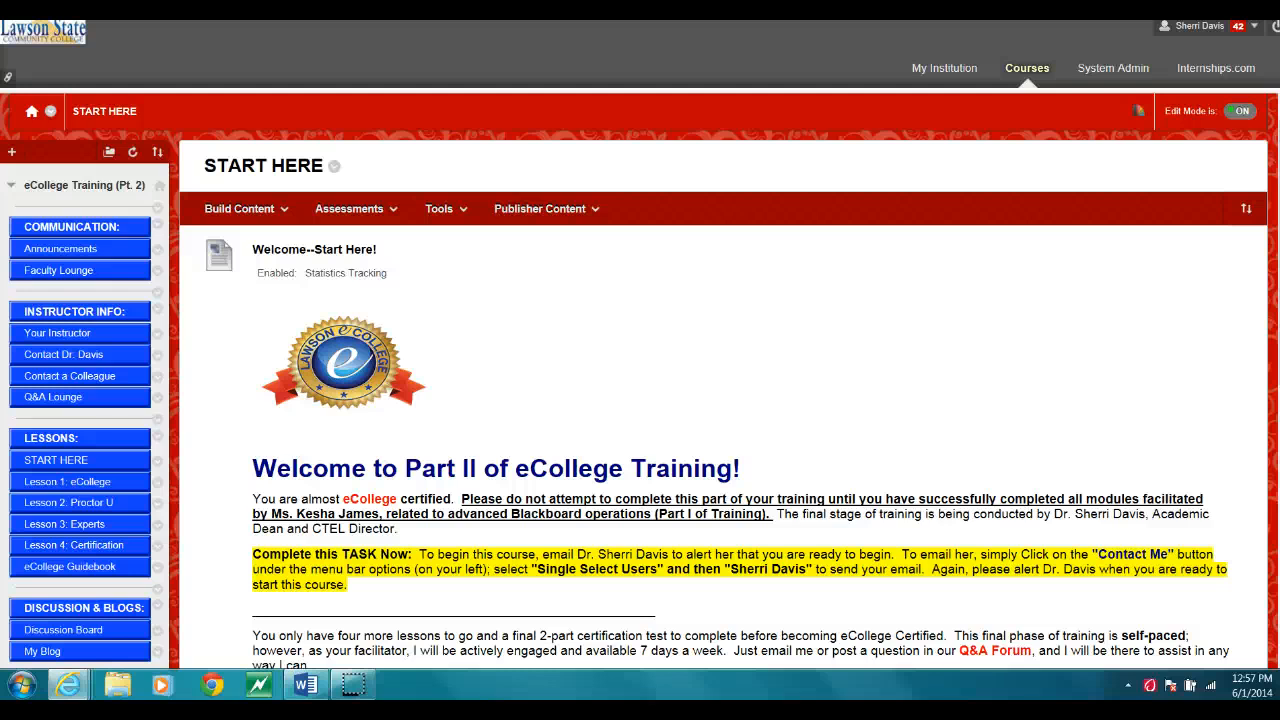
scroll(723, 400, down, 2)
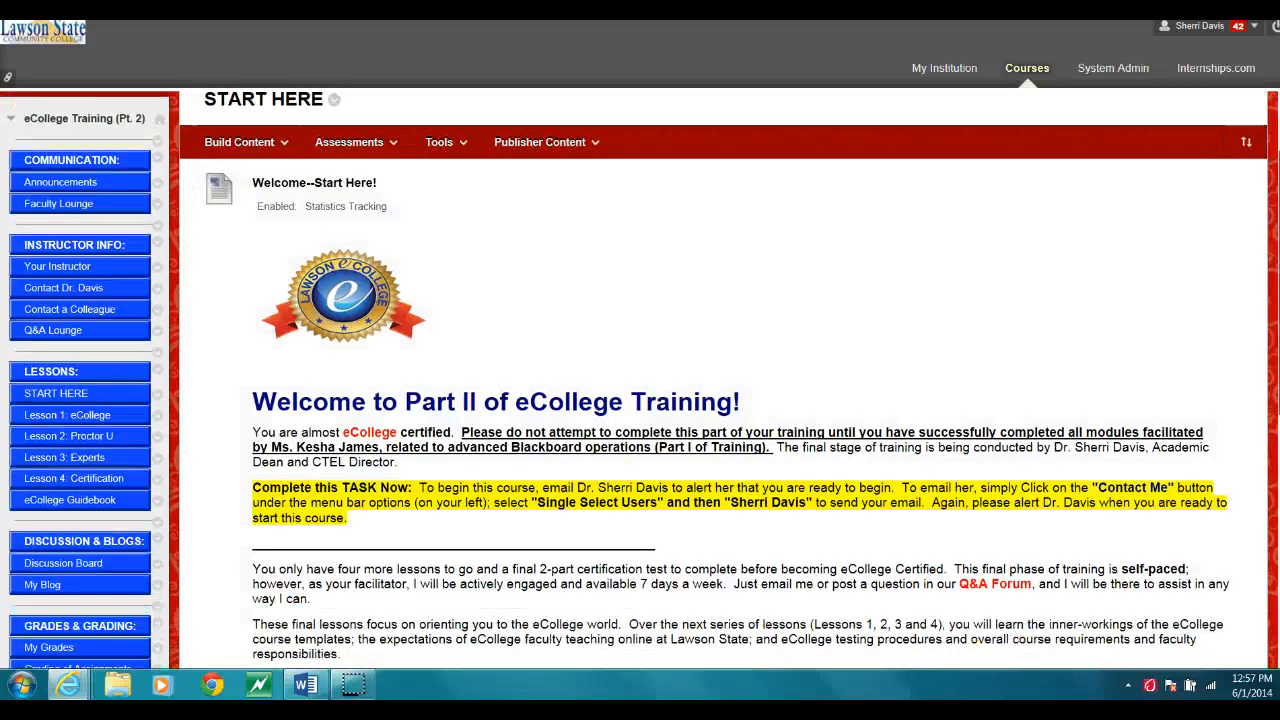
scroll(723, 400, up, 2)
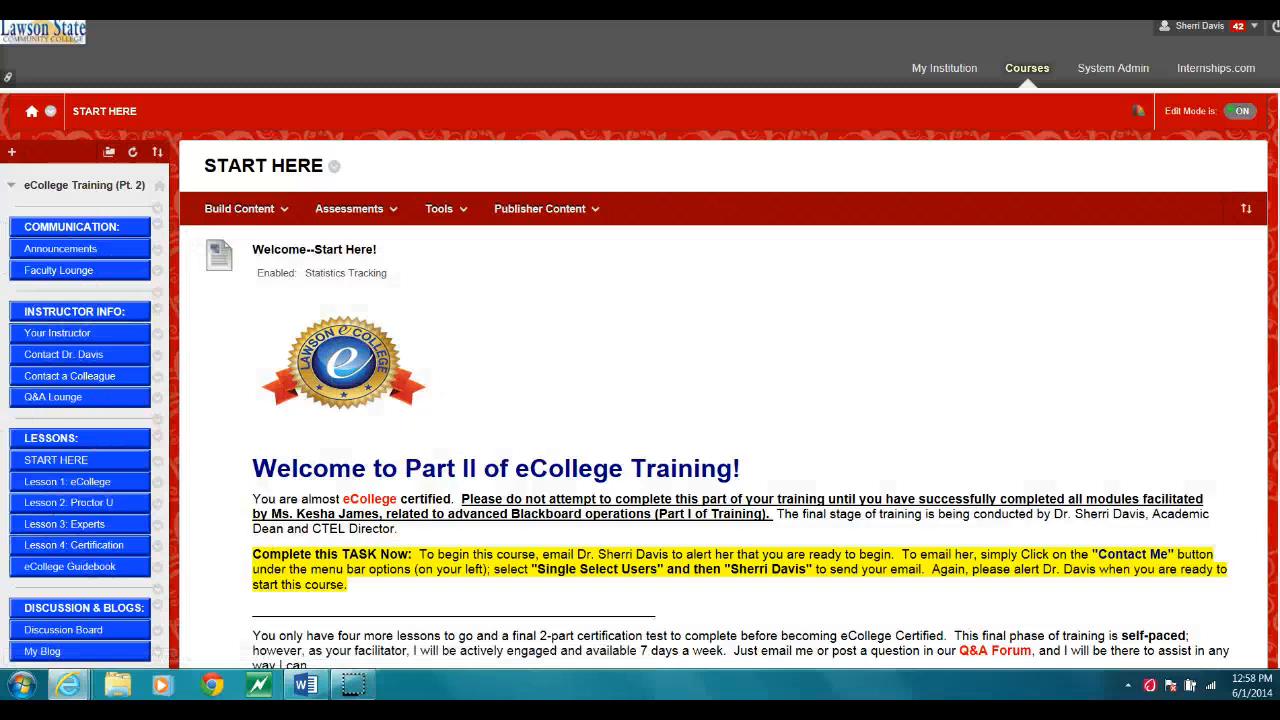
scroll(1147, 298, down, 5)
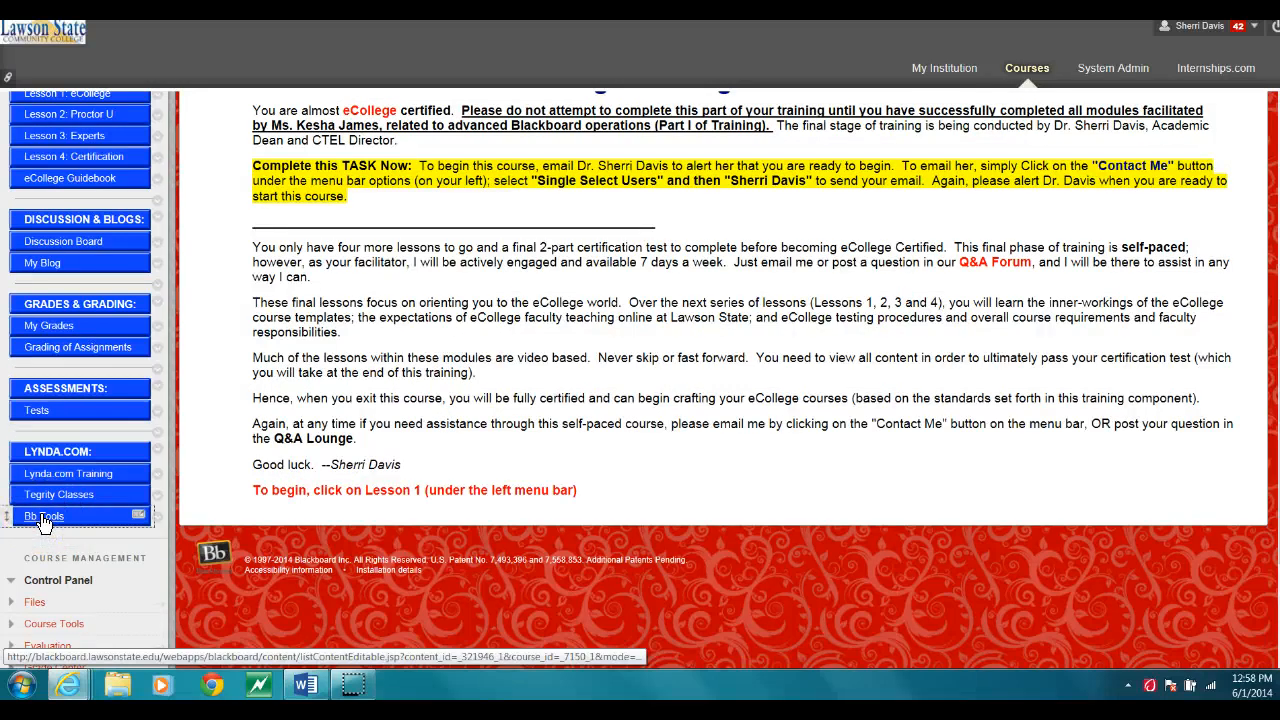
click(43, 516)
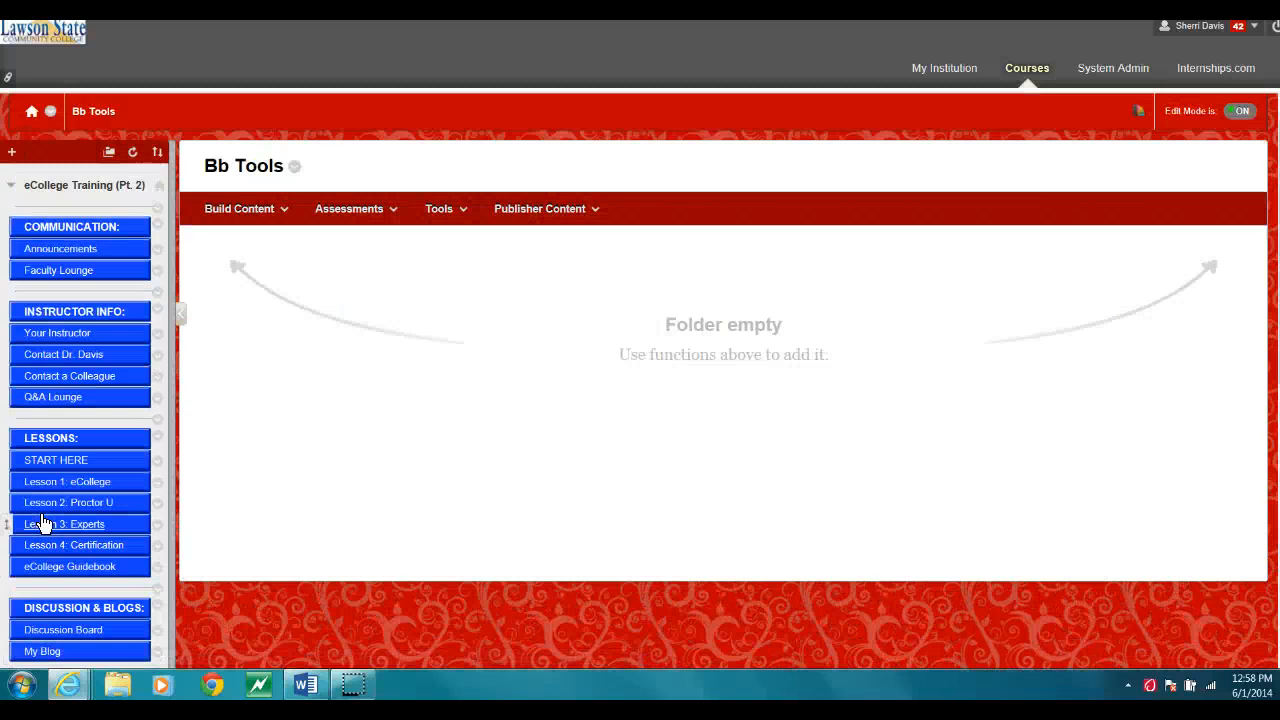
click(283, 212)
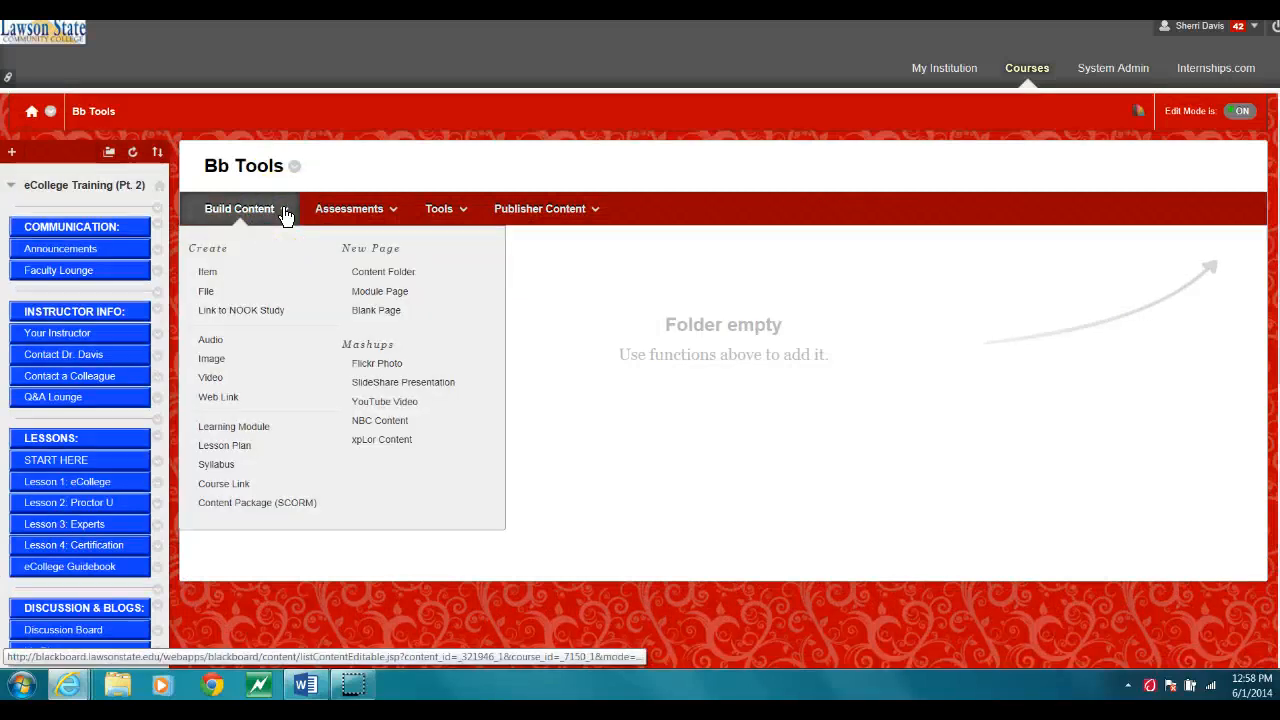
click(358, 212)
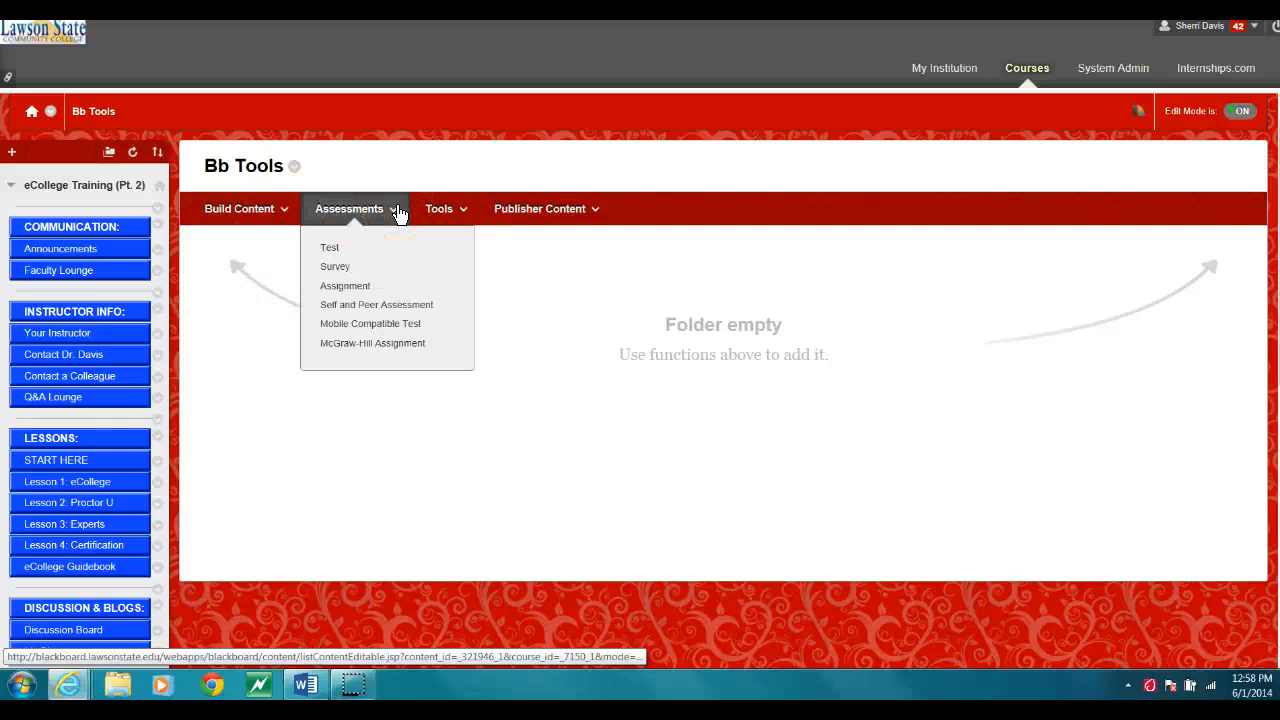
click(279, 212)
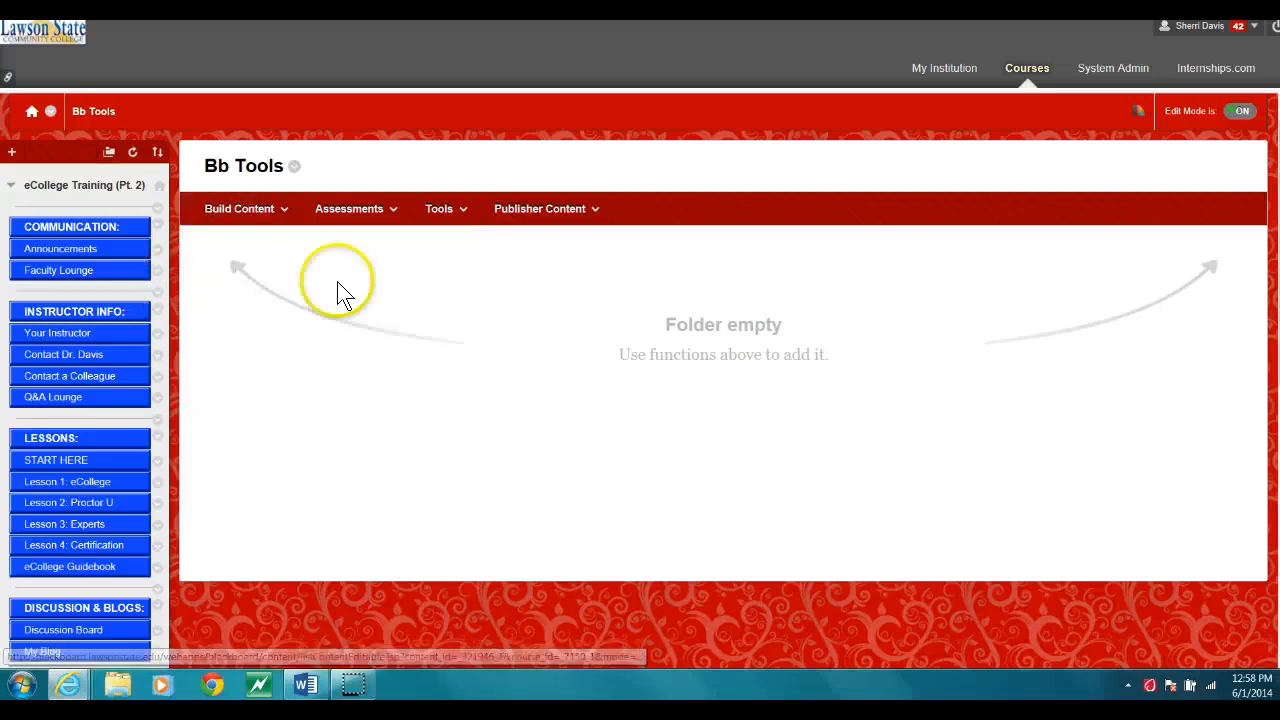
click(285, 210)
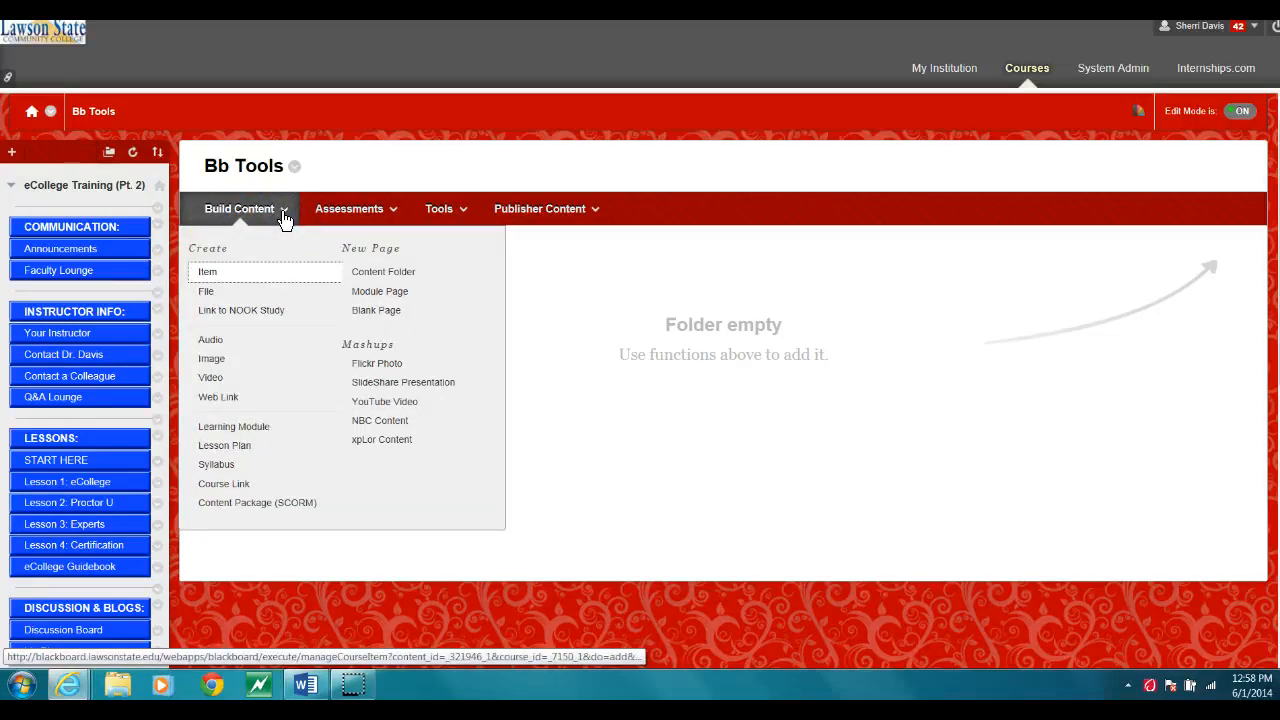
click(234, 484)
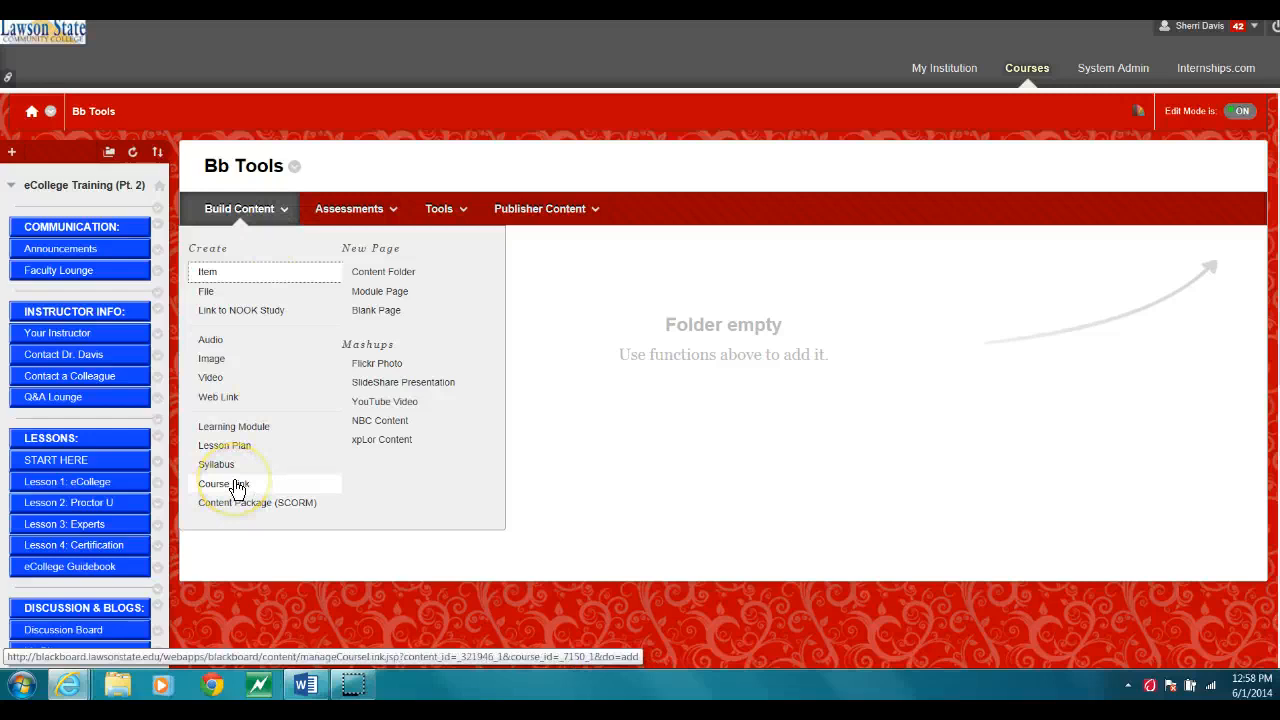
click(680, 400)
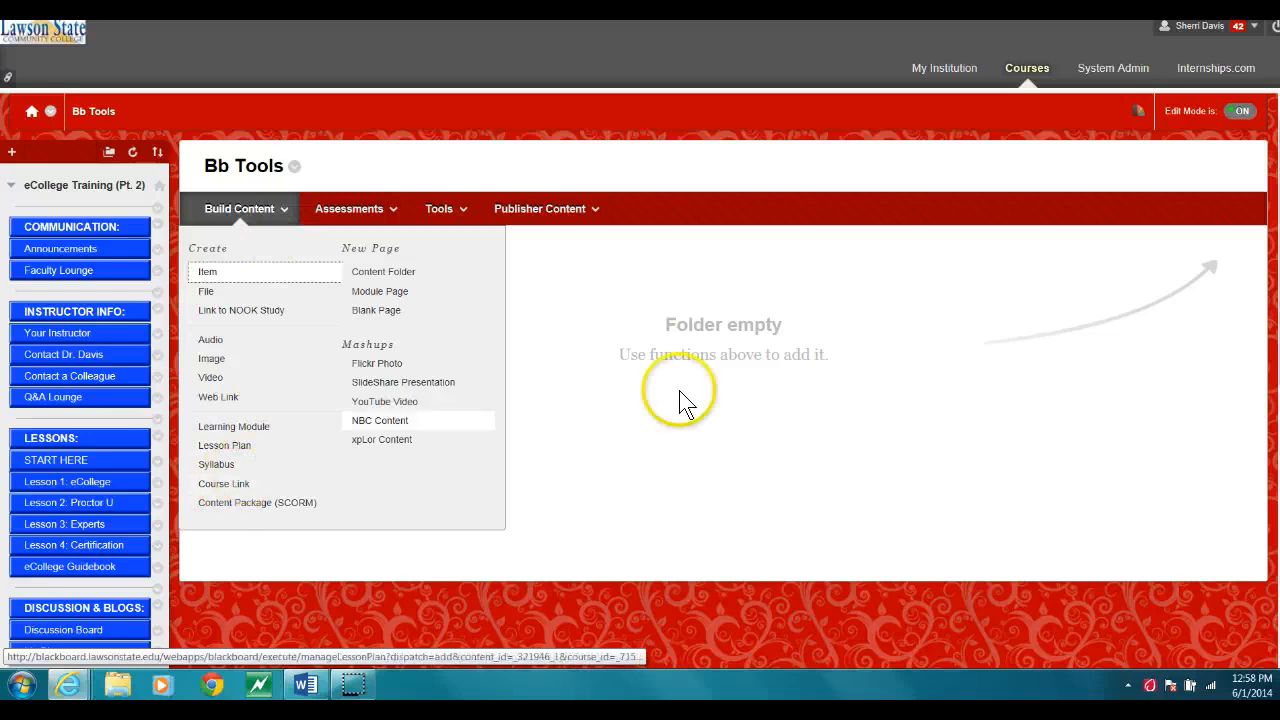
- Start building a new content item in the Bb Tools area and look over its creation form
click(268, 212)
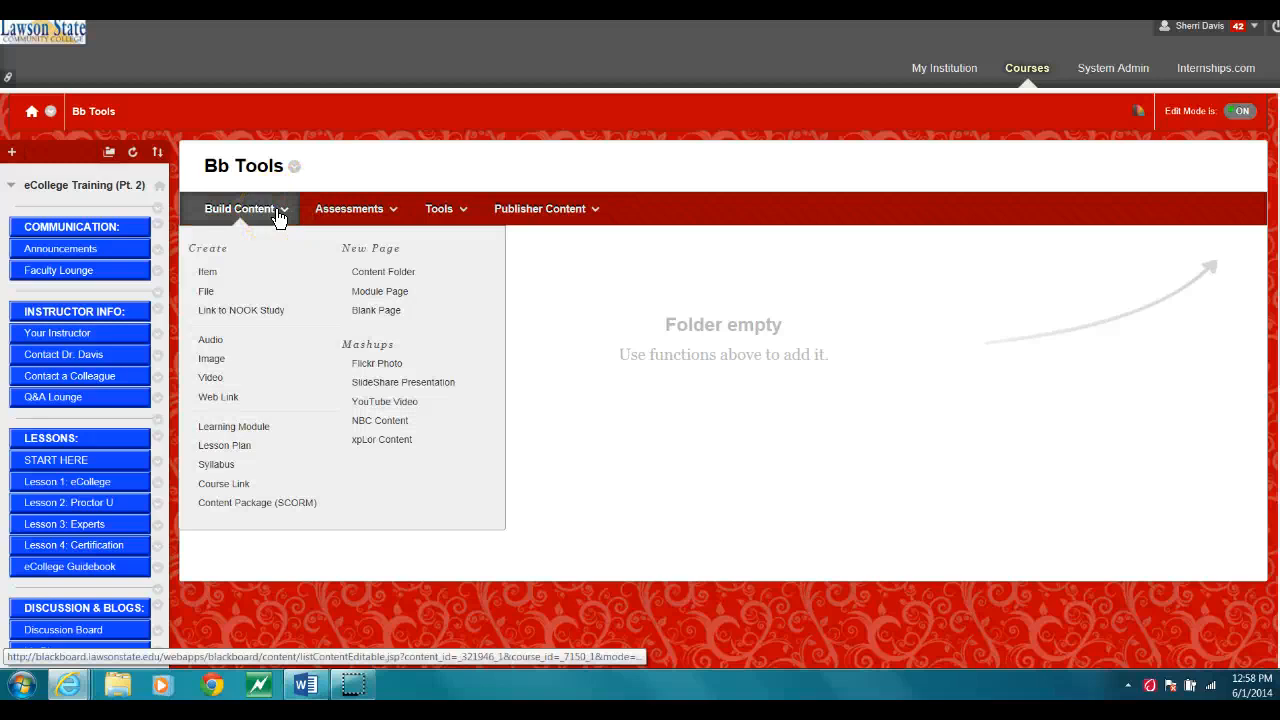
click(208, 275)
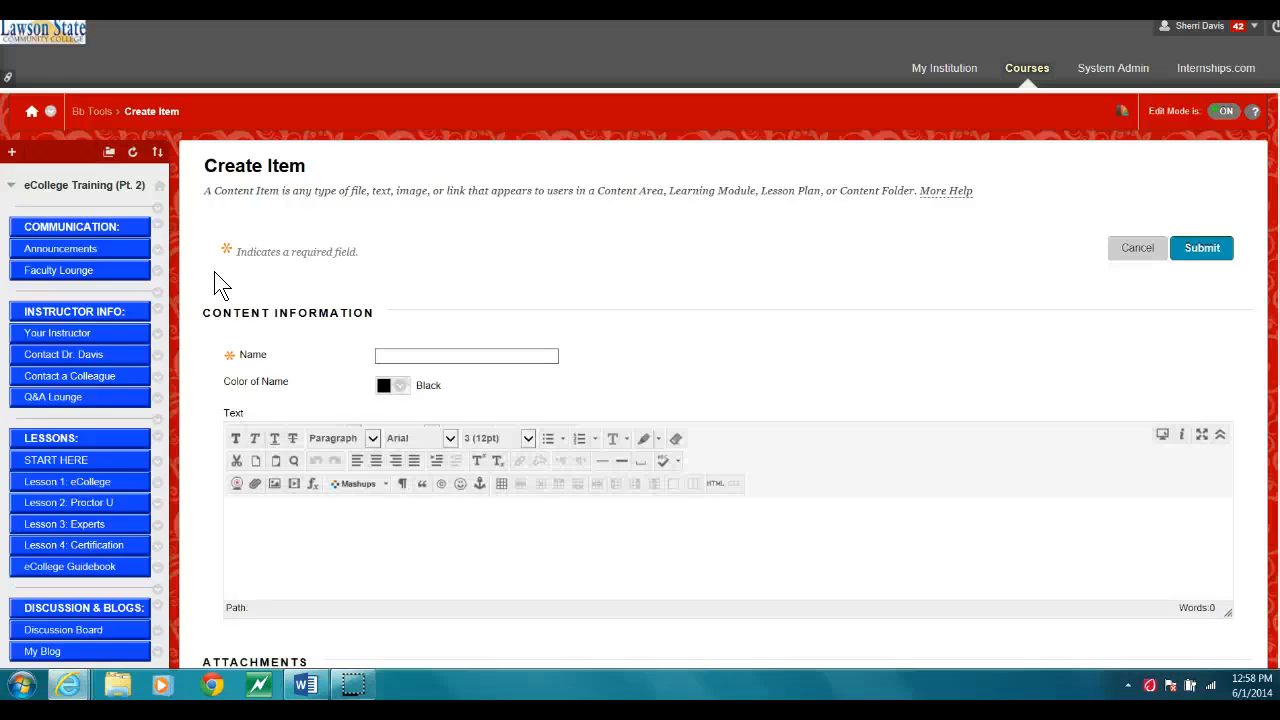
scroll(640, 380, down, 4)
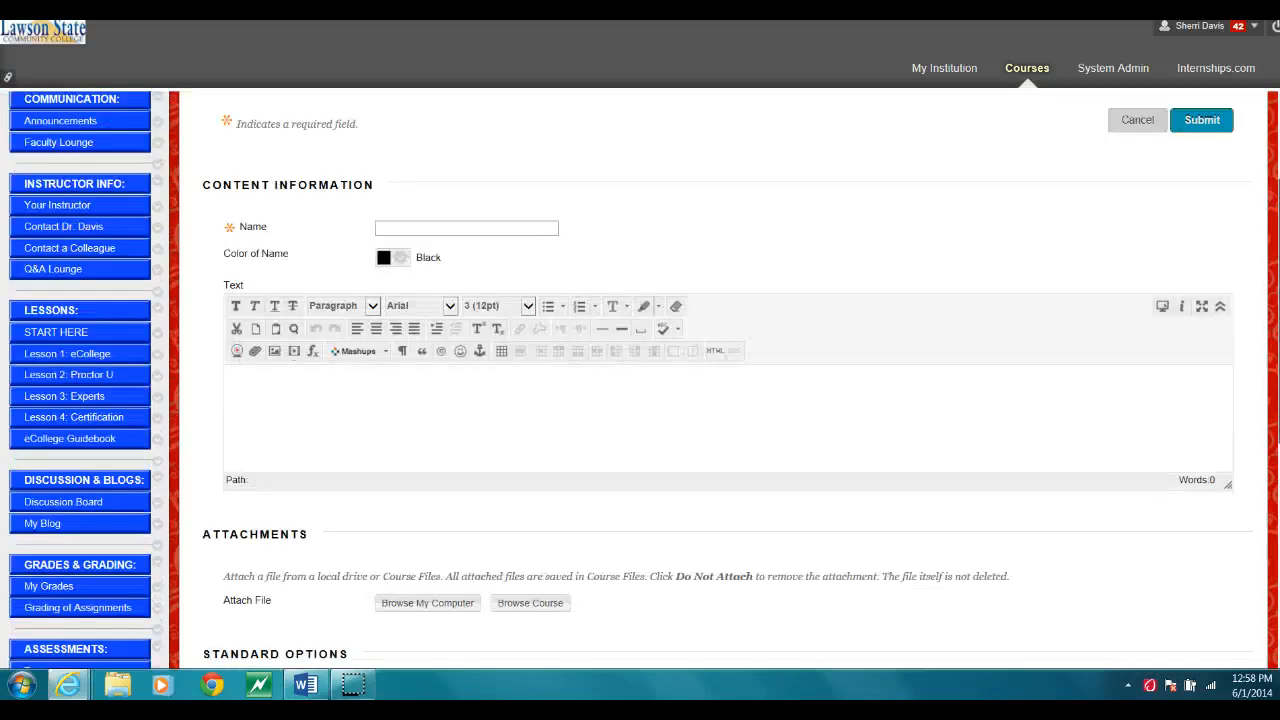
scroll(640, 380, up, 3)
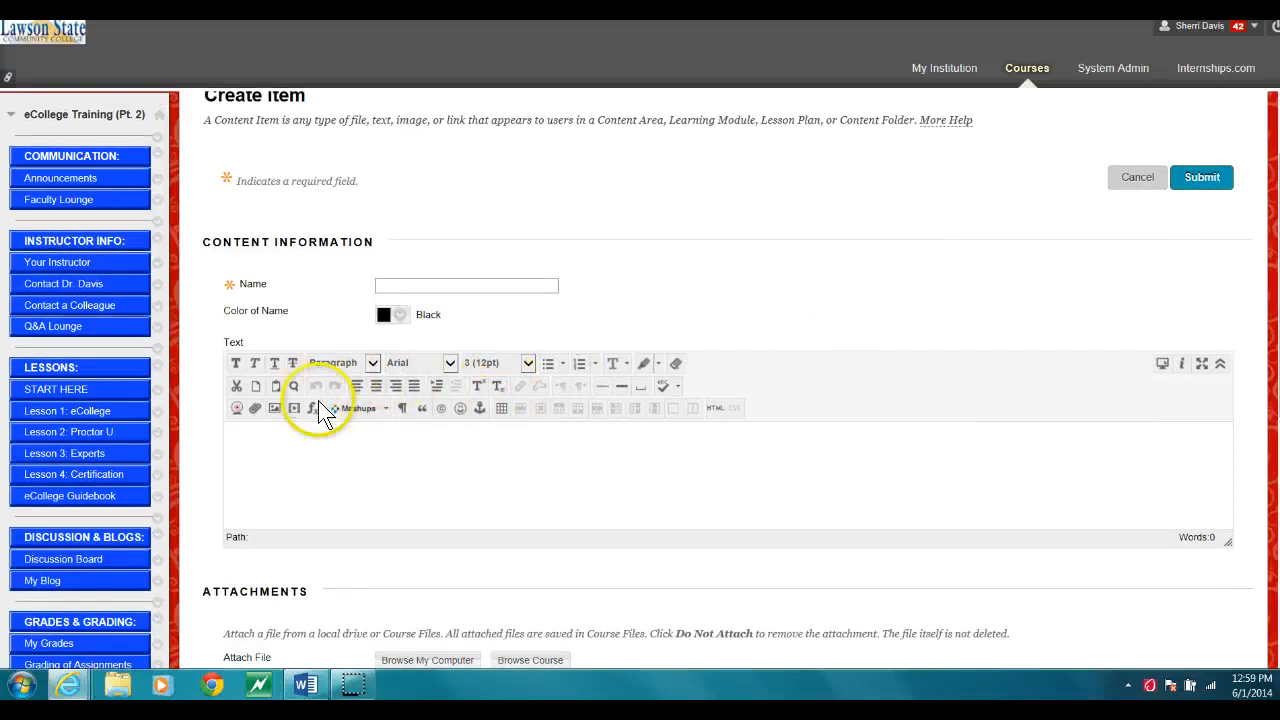
- Collapse the text editor's formatting tools to the short set and expand them to the full set again
click(1220, 364)
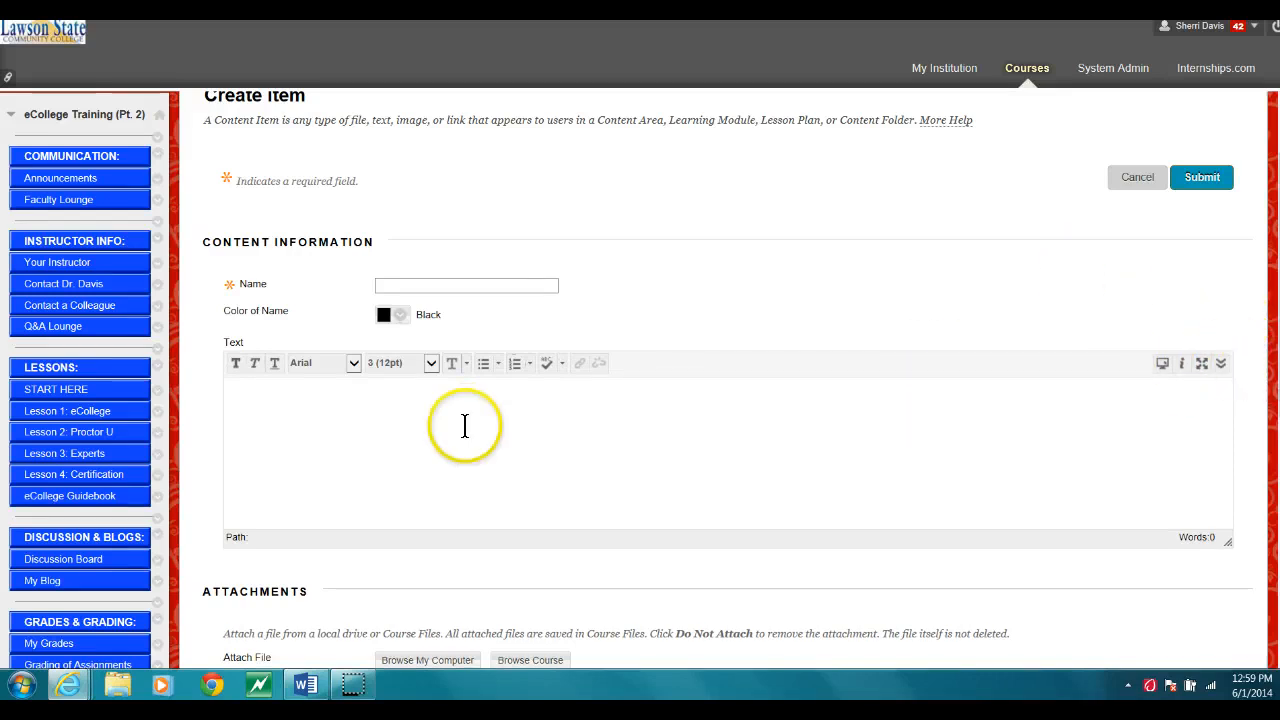
click(1221, 364)
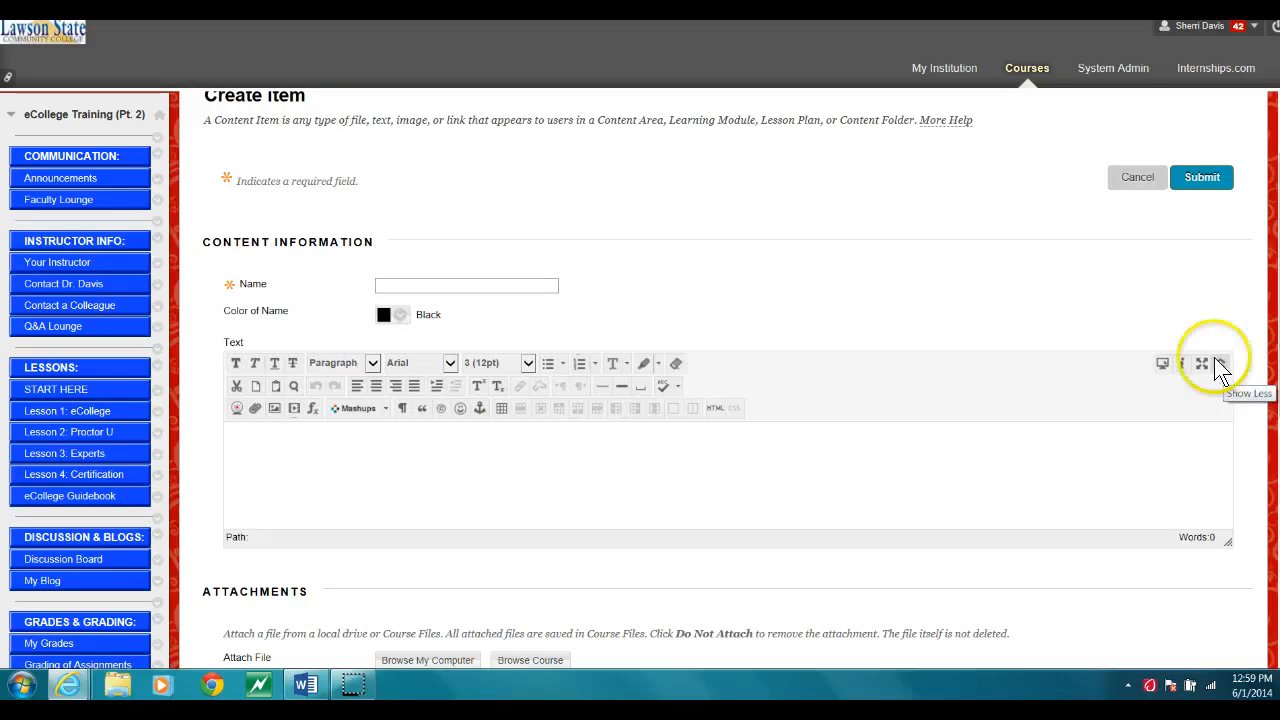
scroll(724, 380, up, 1)
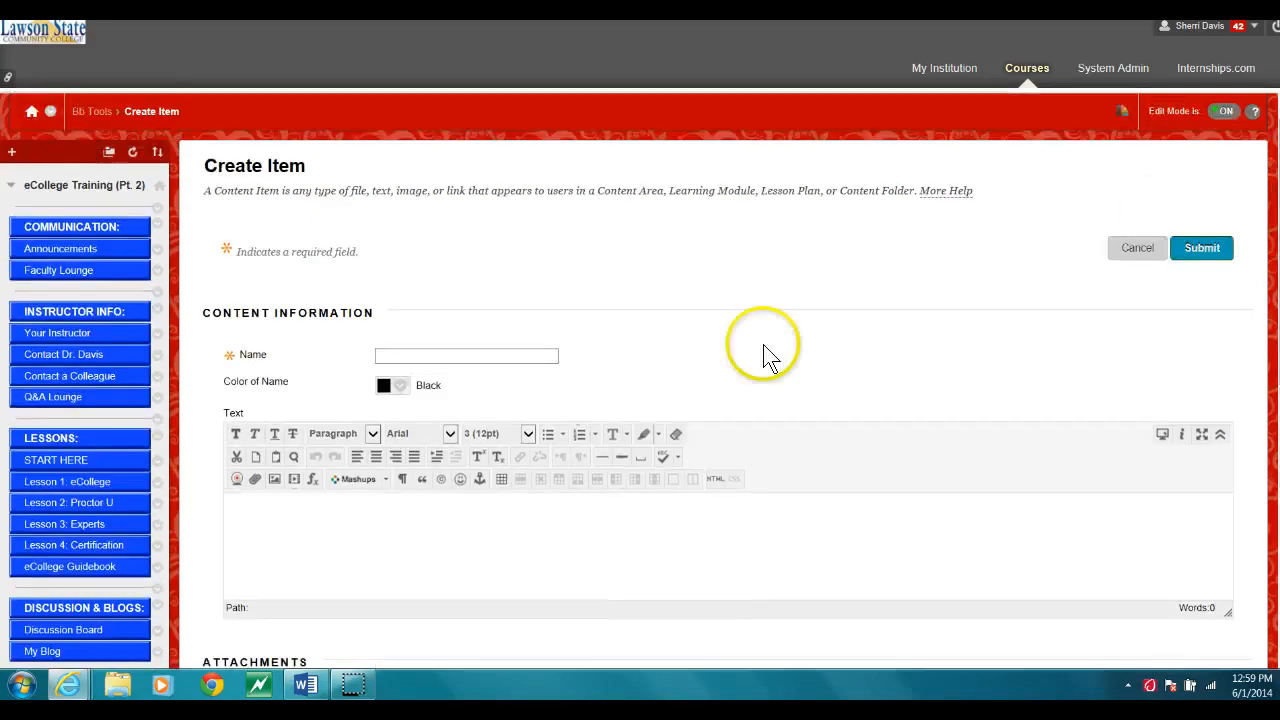
- Name the content item "Lesson 1 Assign. (Commas)"
click(397, 354)
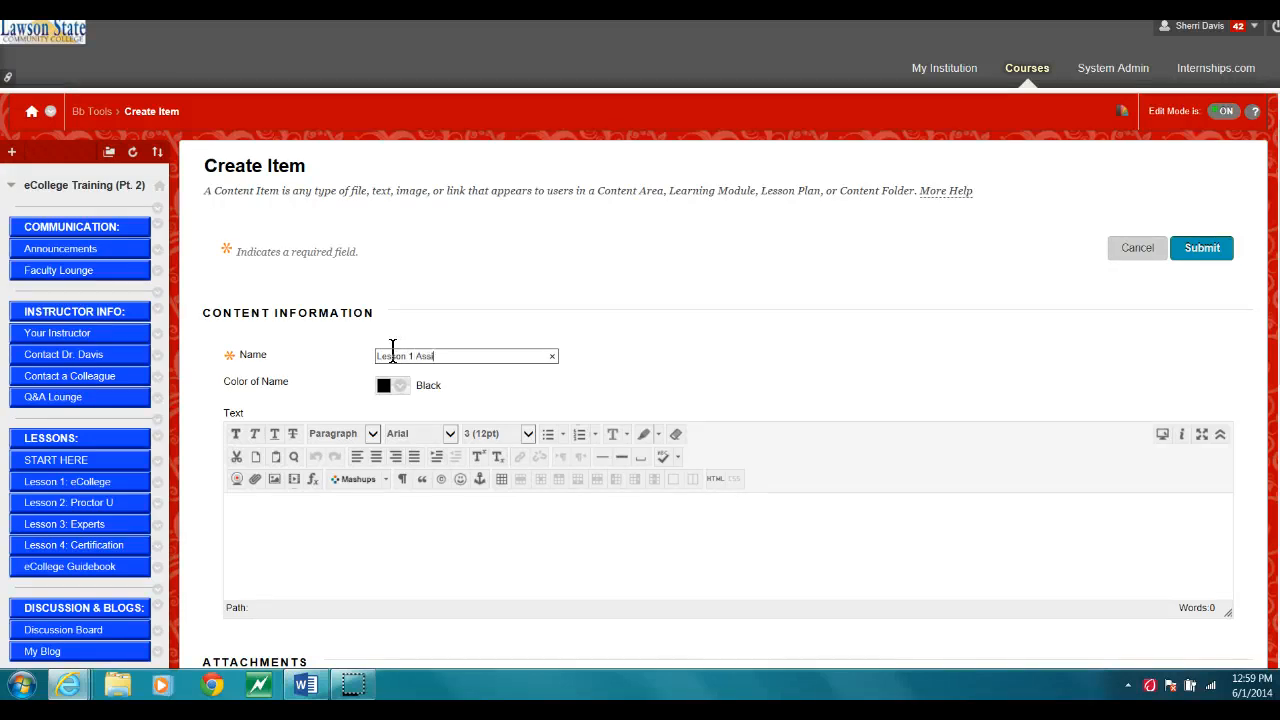
text(gn.  (Commas)
click(255, 507)
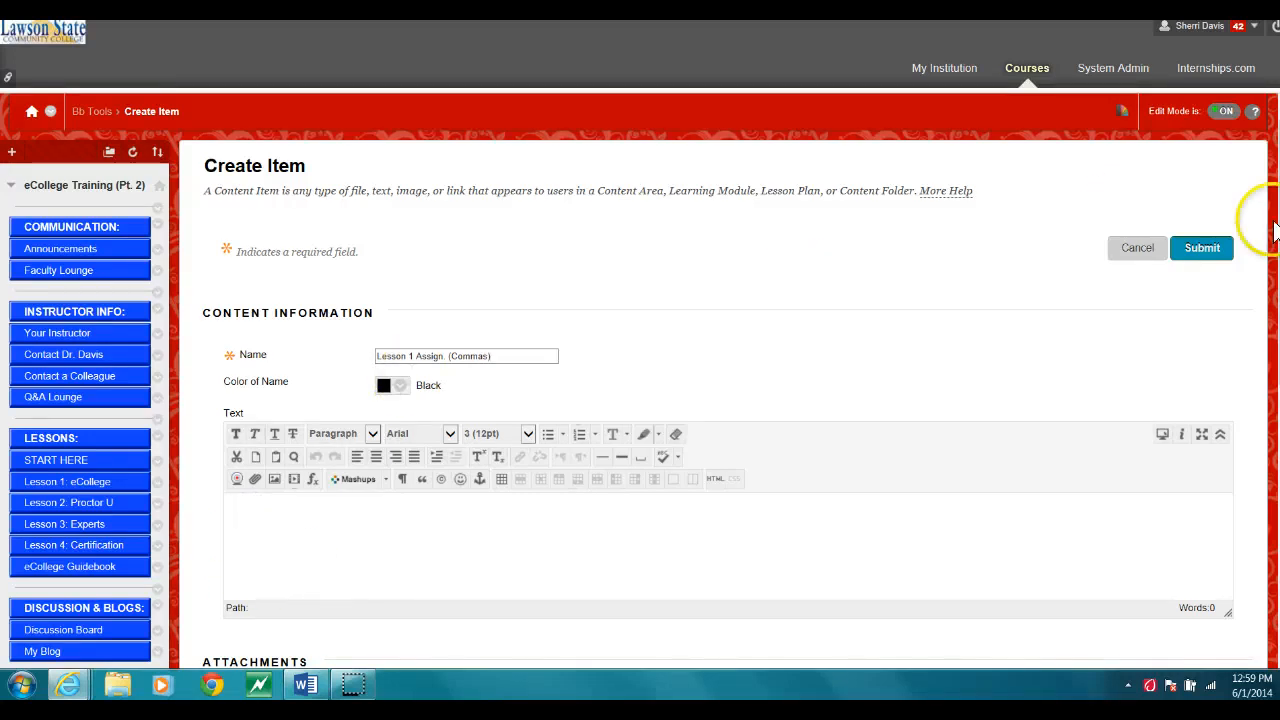
scroll(885, 287, down, 2)
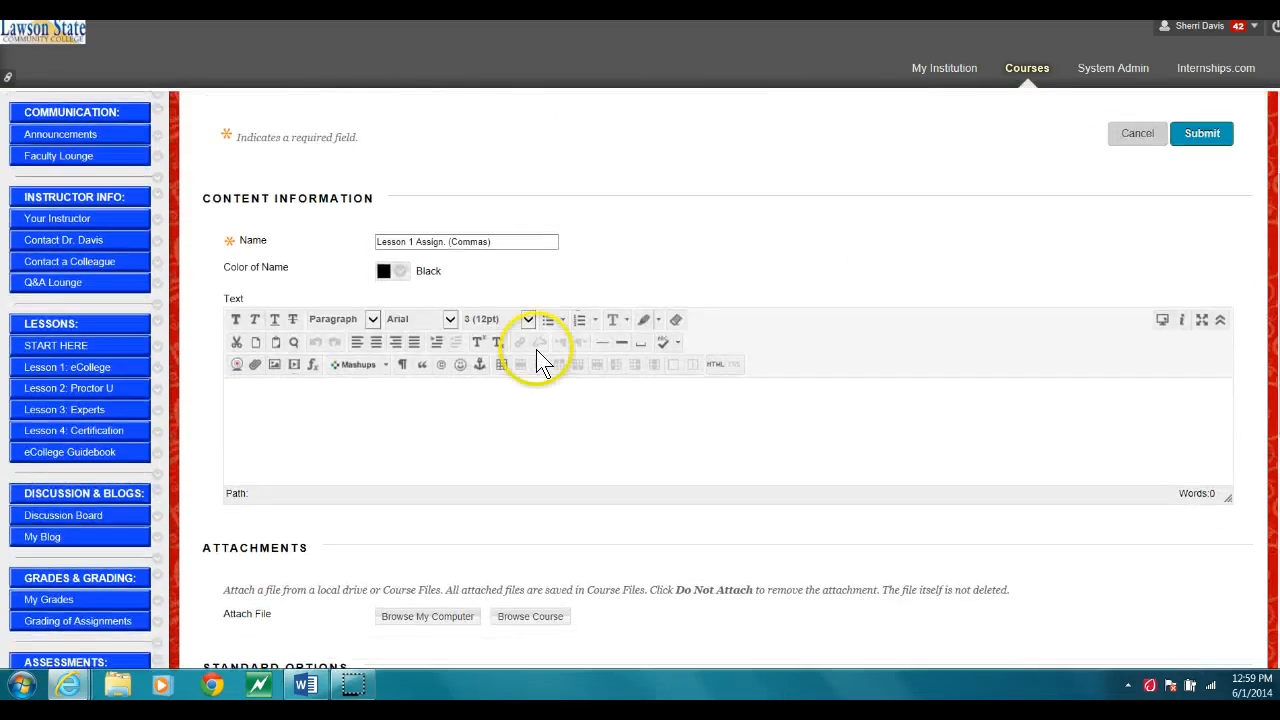
click(252, 392)
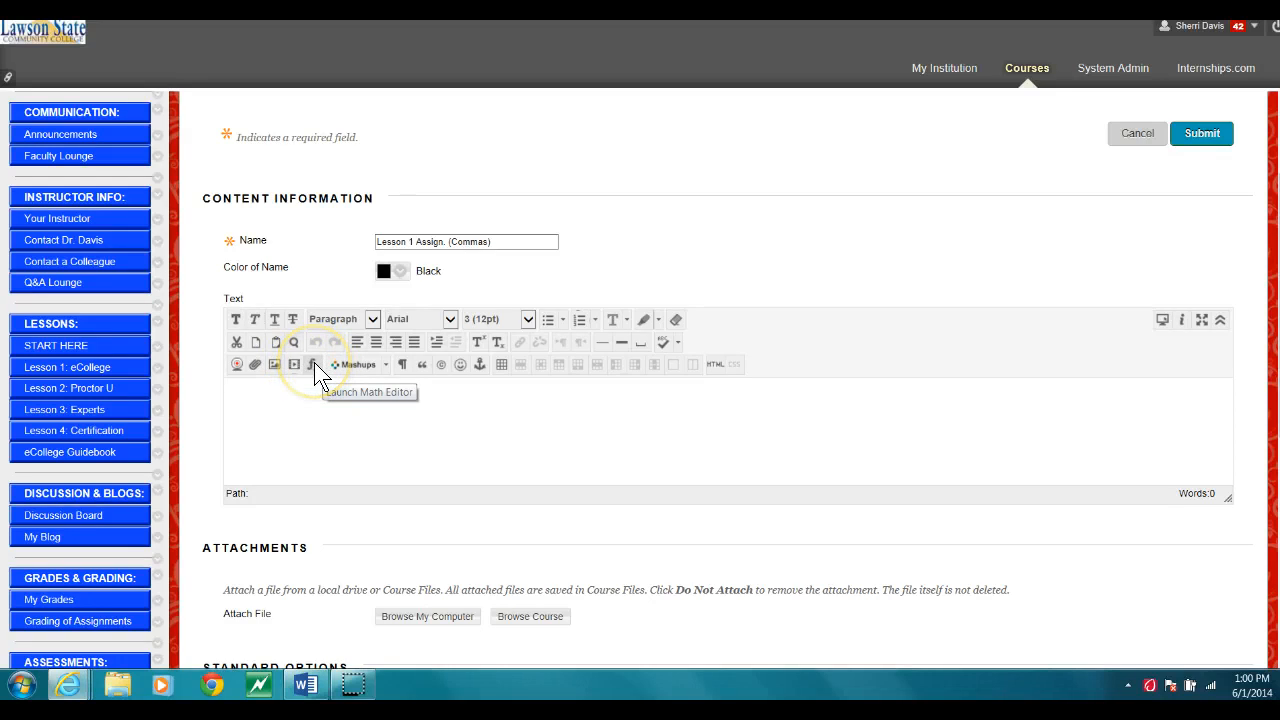
click(385, 364)
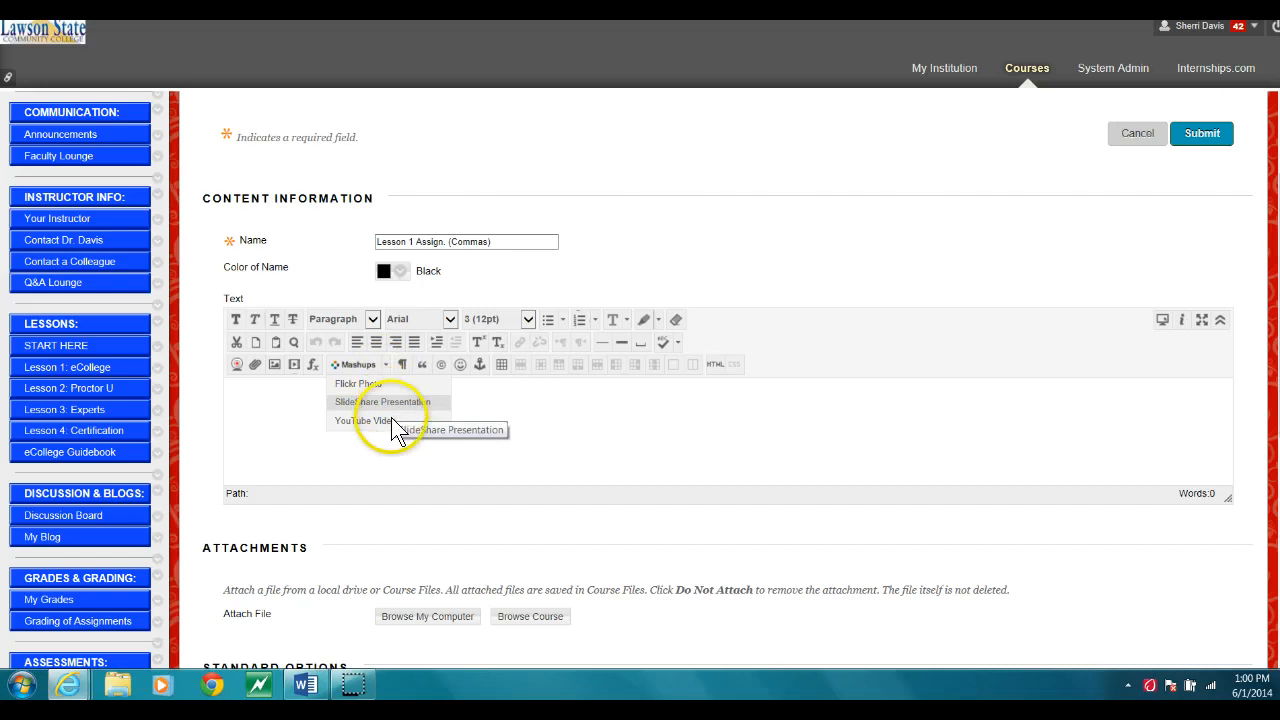
click(517, 418)
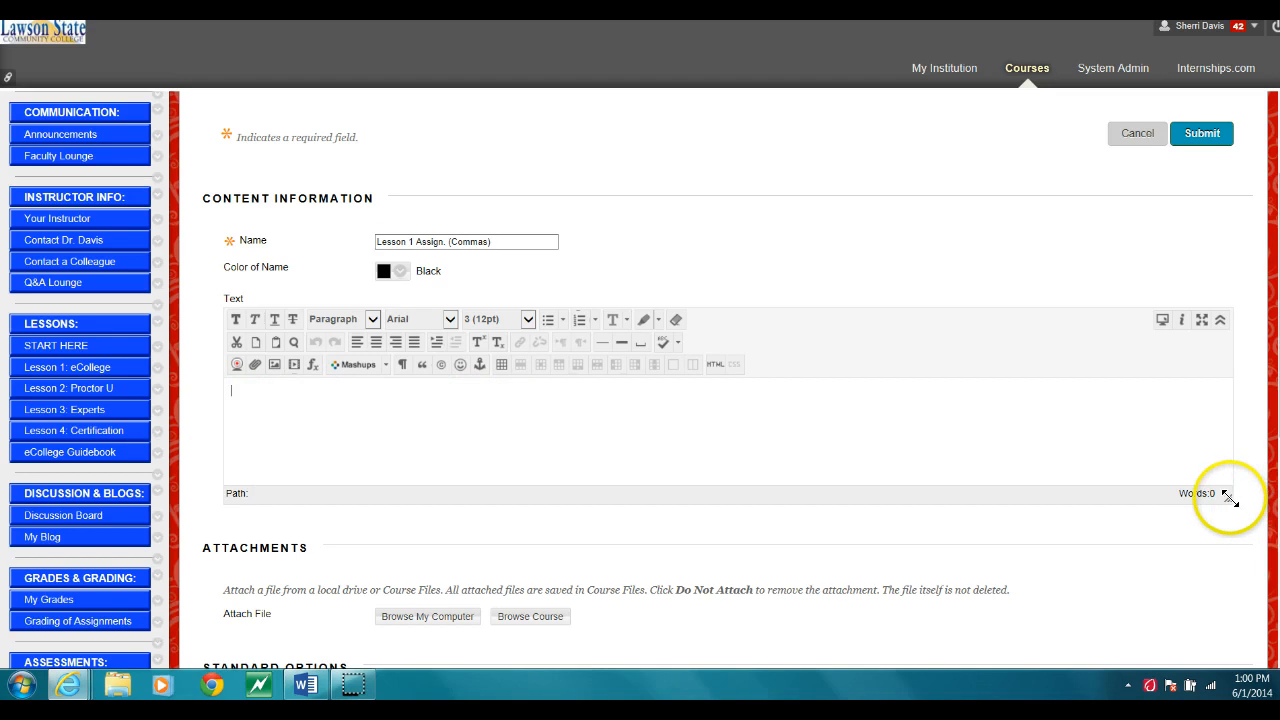
- Enlarge the item's text editing box downward to give more room for content
drag(1227, 497, 1236, 646)
scroll(1236, 640, down, 3)
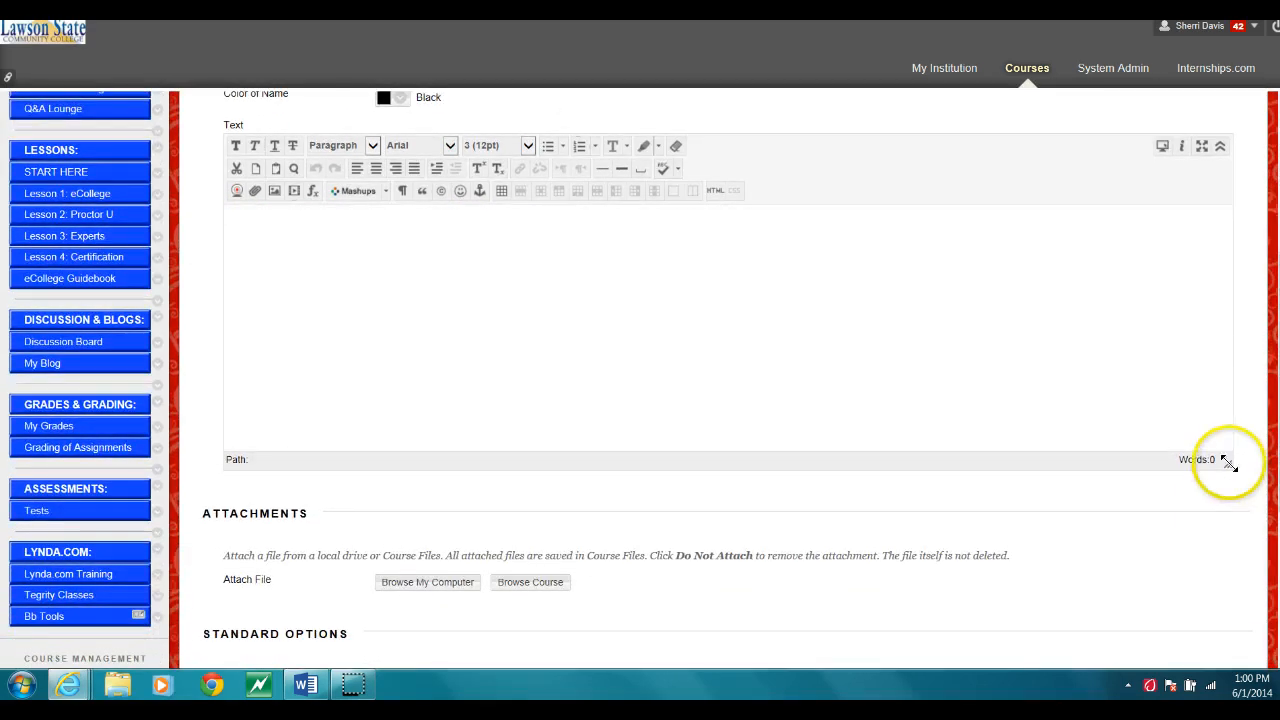
drag(1227, 459, 1238, 578)
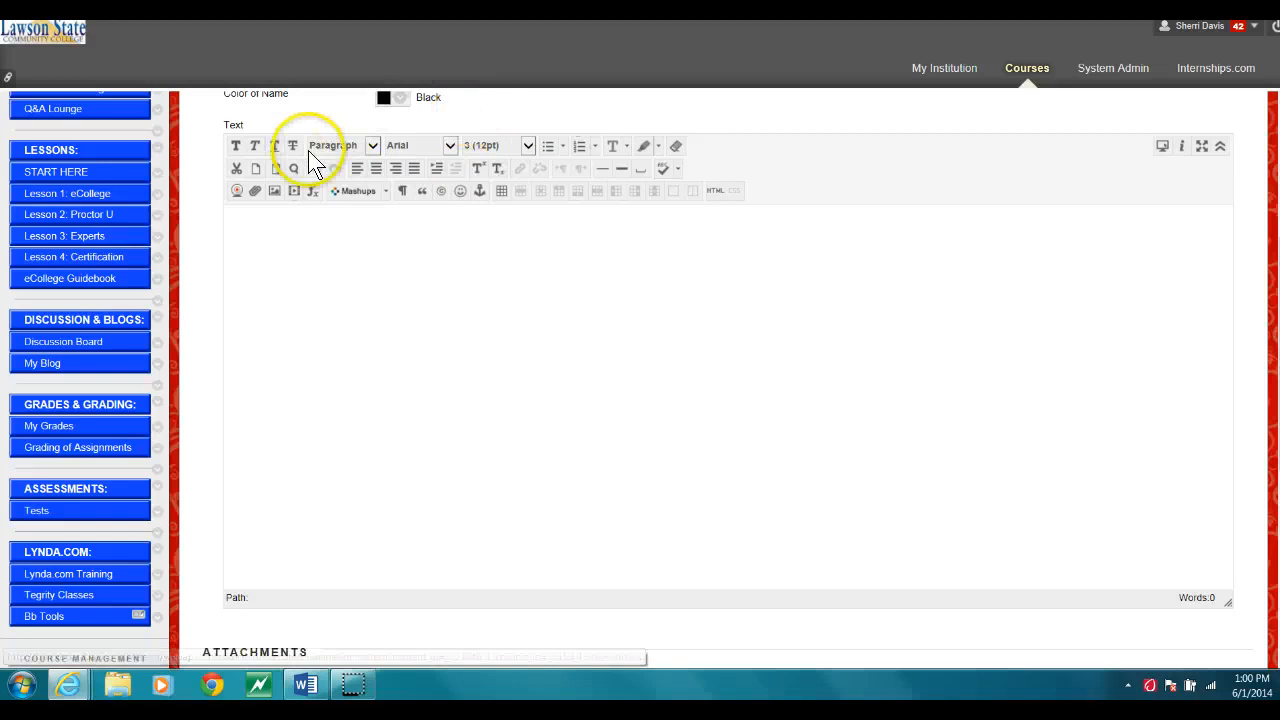
click(450, 145)
click(449, 146)
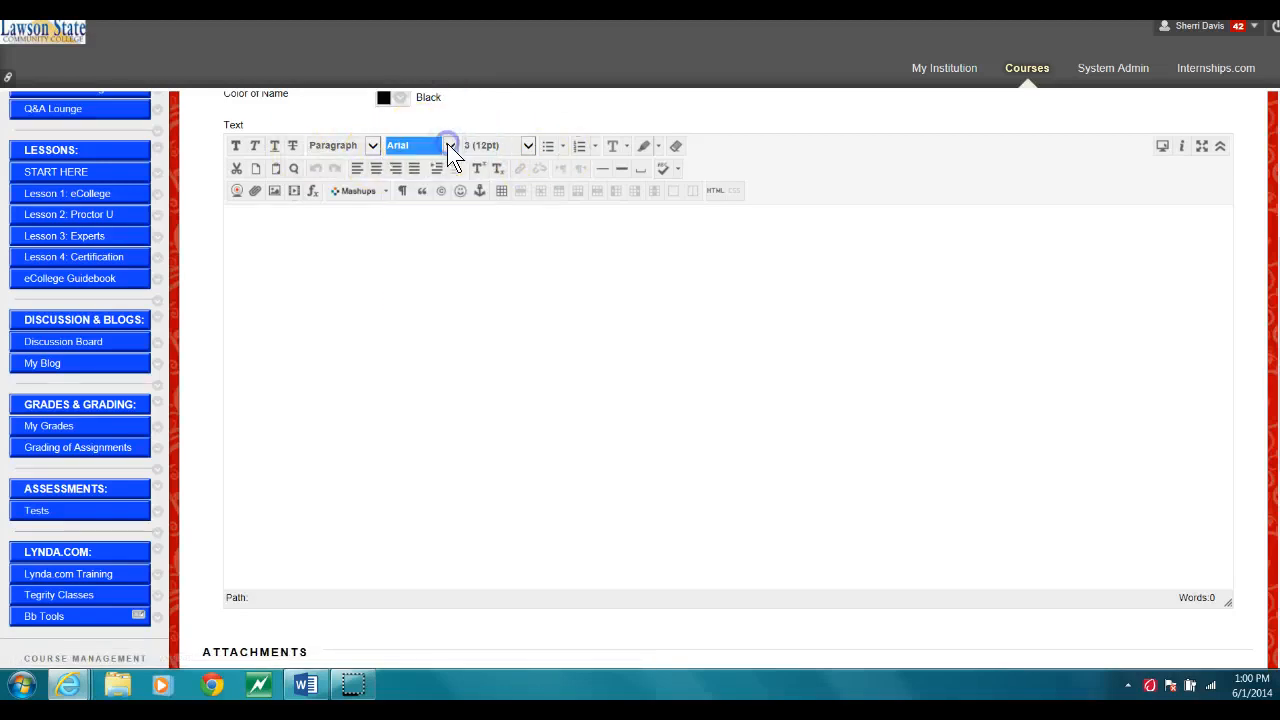
click(528, 147)
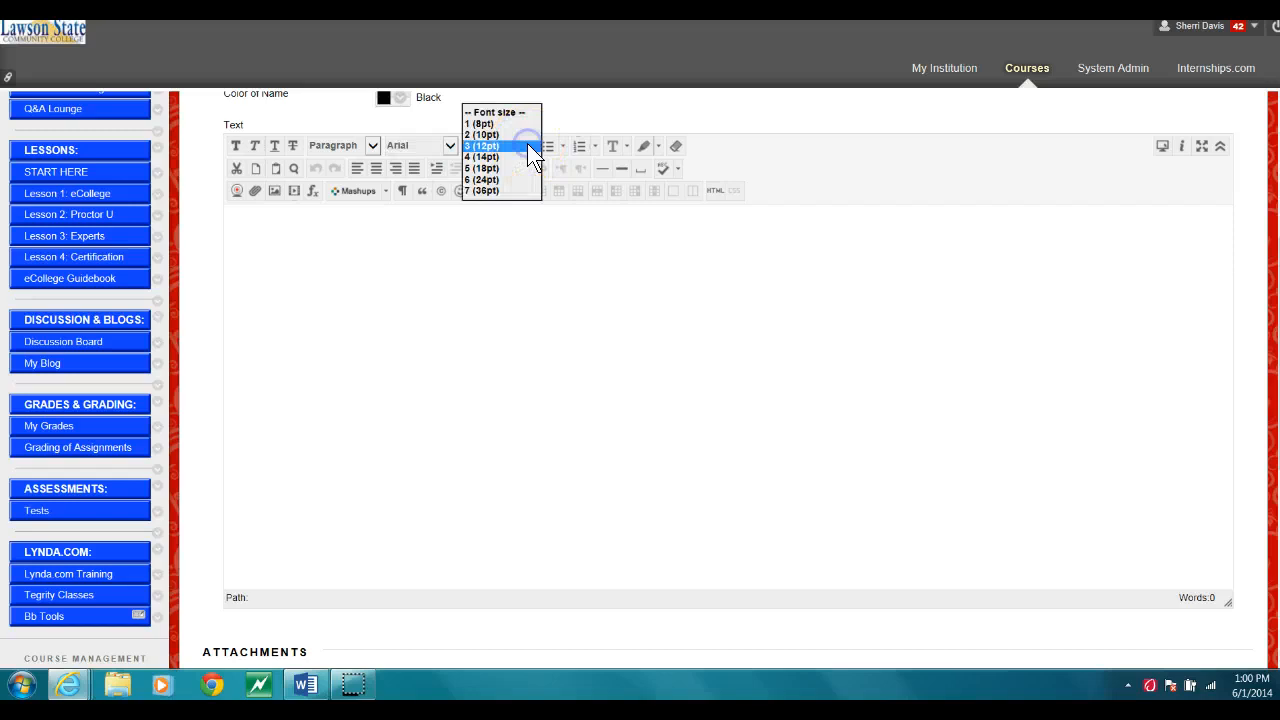
click(527, 146)
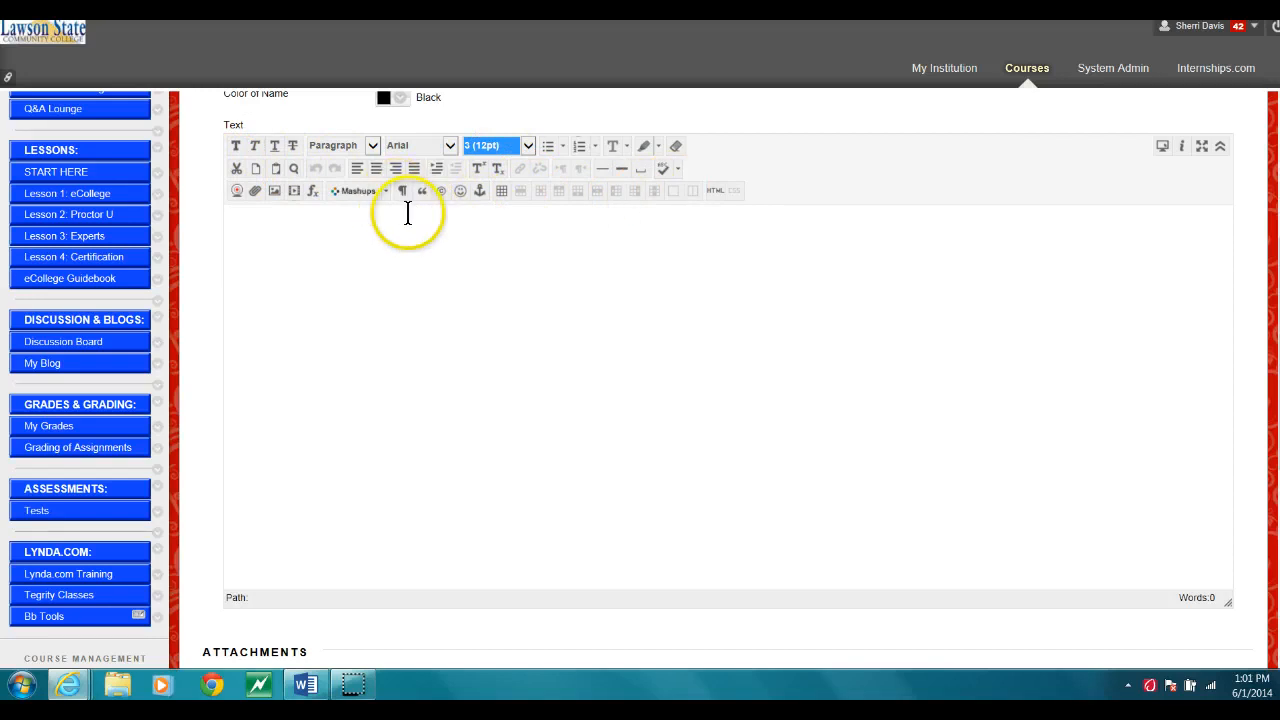
- Insert the picture of three graduates from the computer's Pictures library into the item's text, continuing without an image description
click(232, 220)
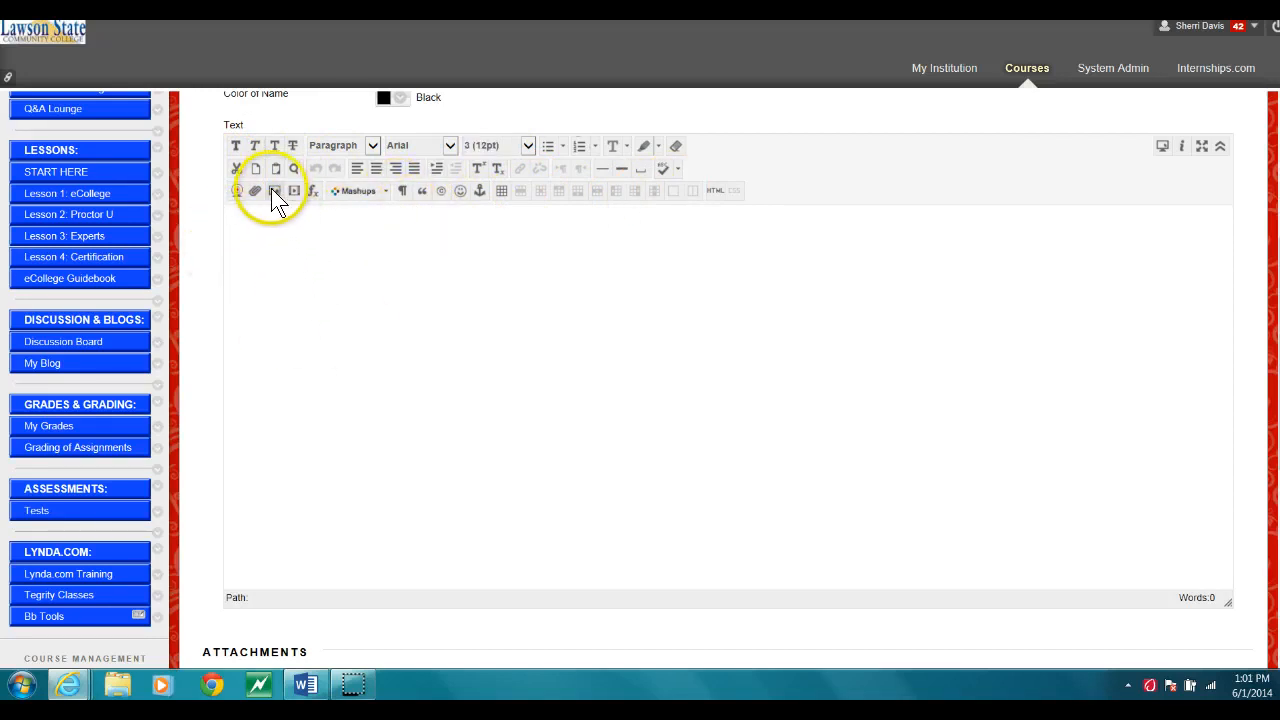
click(274, 192)
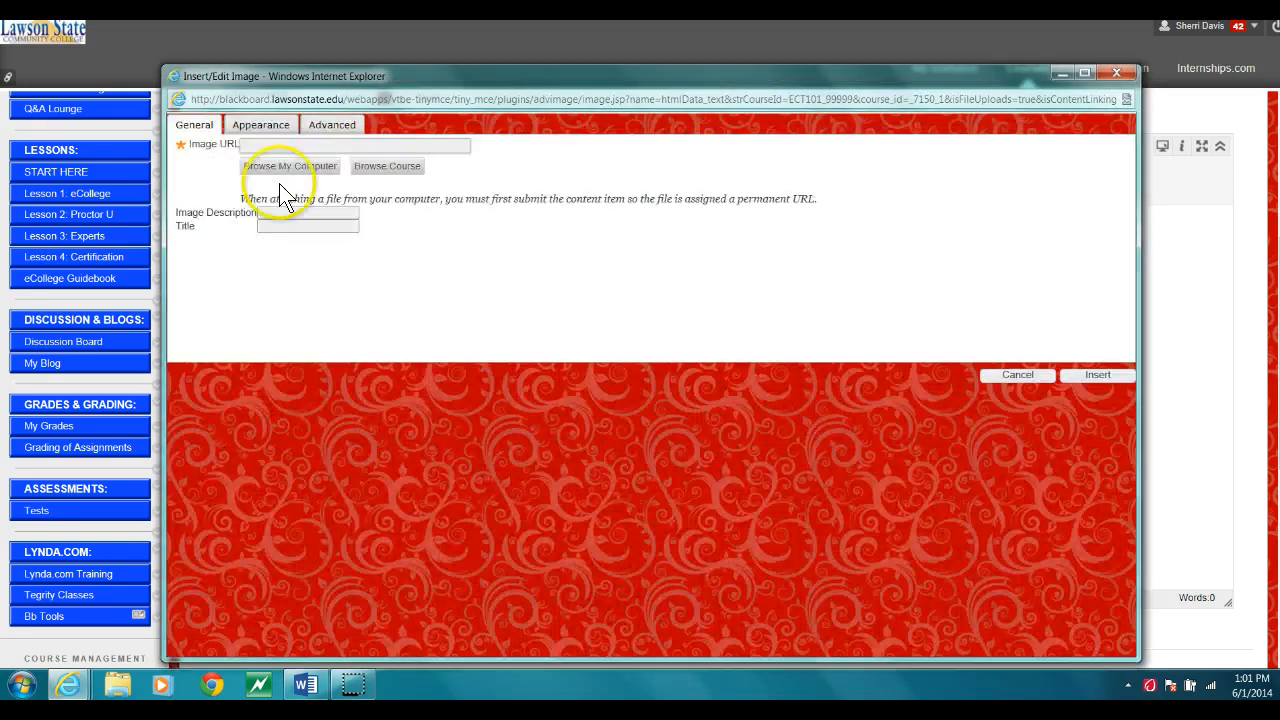
click(288, 166)
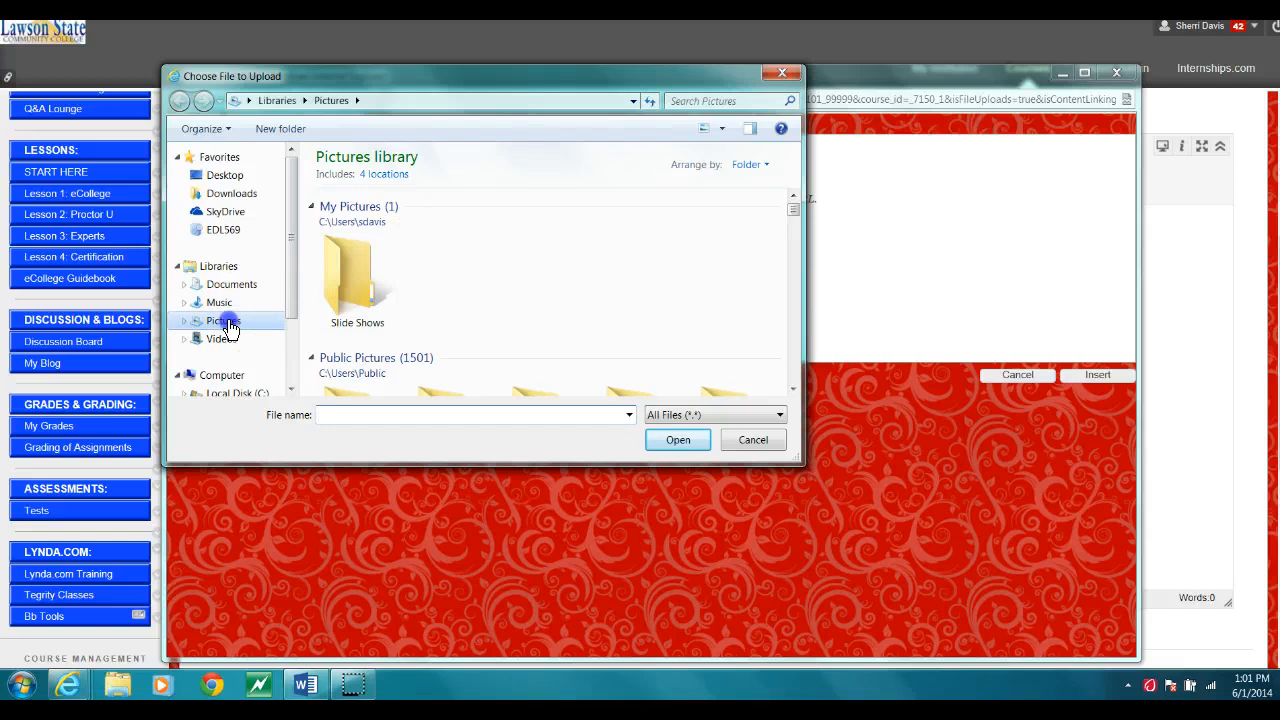
mouse_move(794, 209)
mouse_down()
mouse_move(794, 337)
mouse_move(793, 194)
mouse_up()
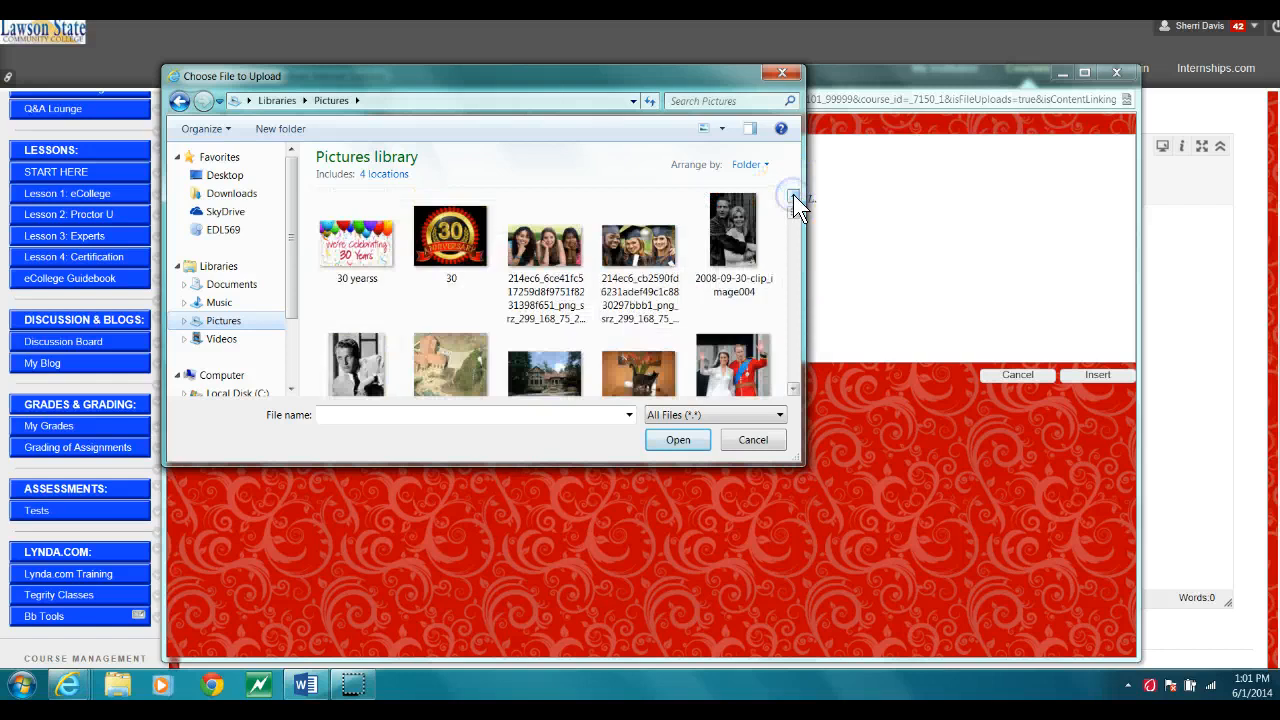
click(639, 249)
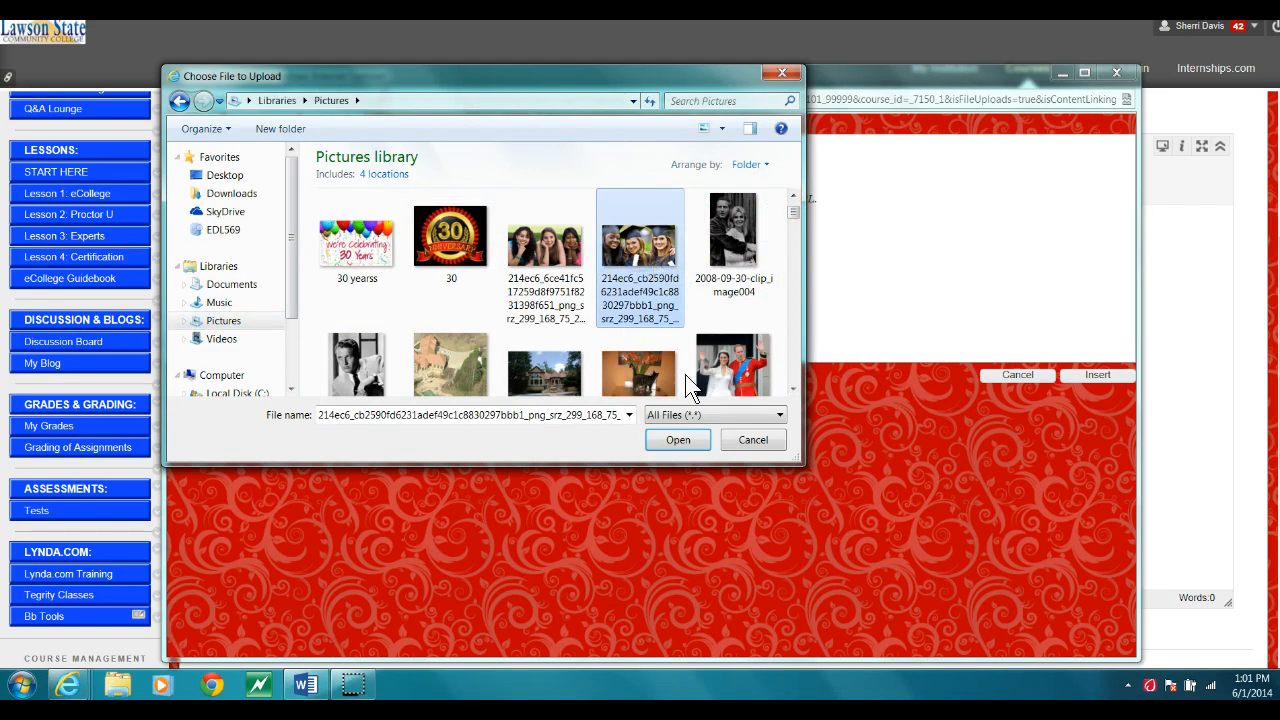
click(678, 440)
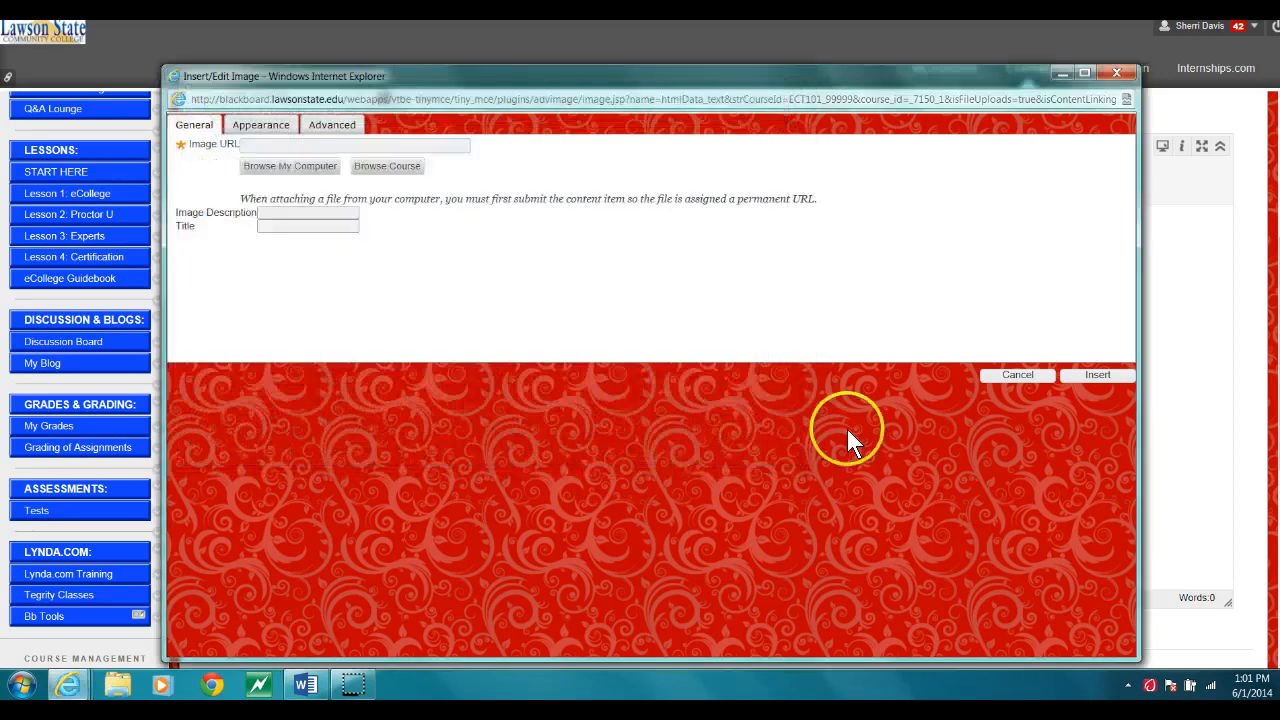
click(1097, 375)
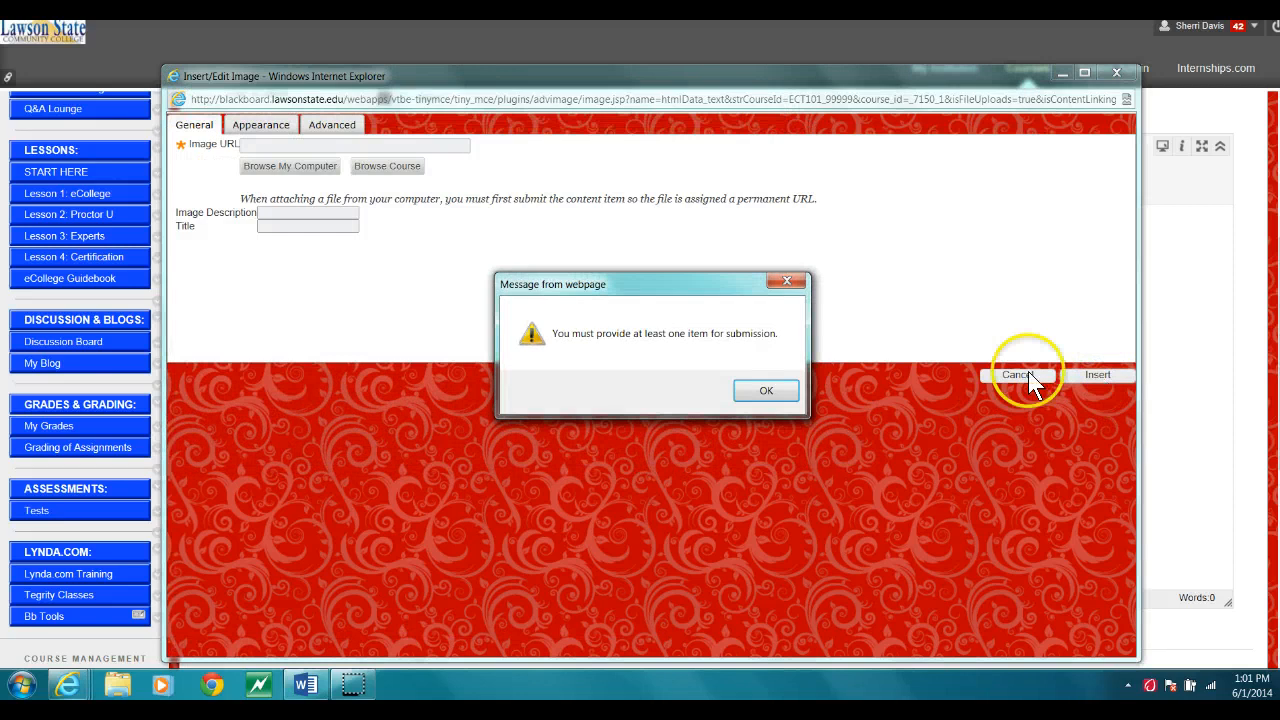
click(766, 391)
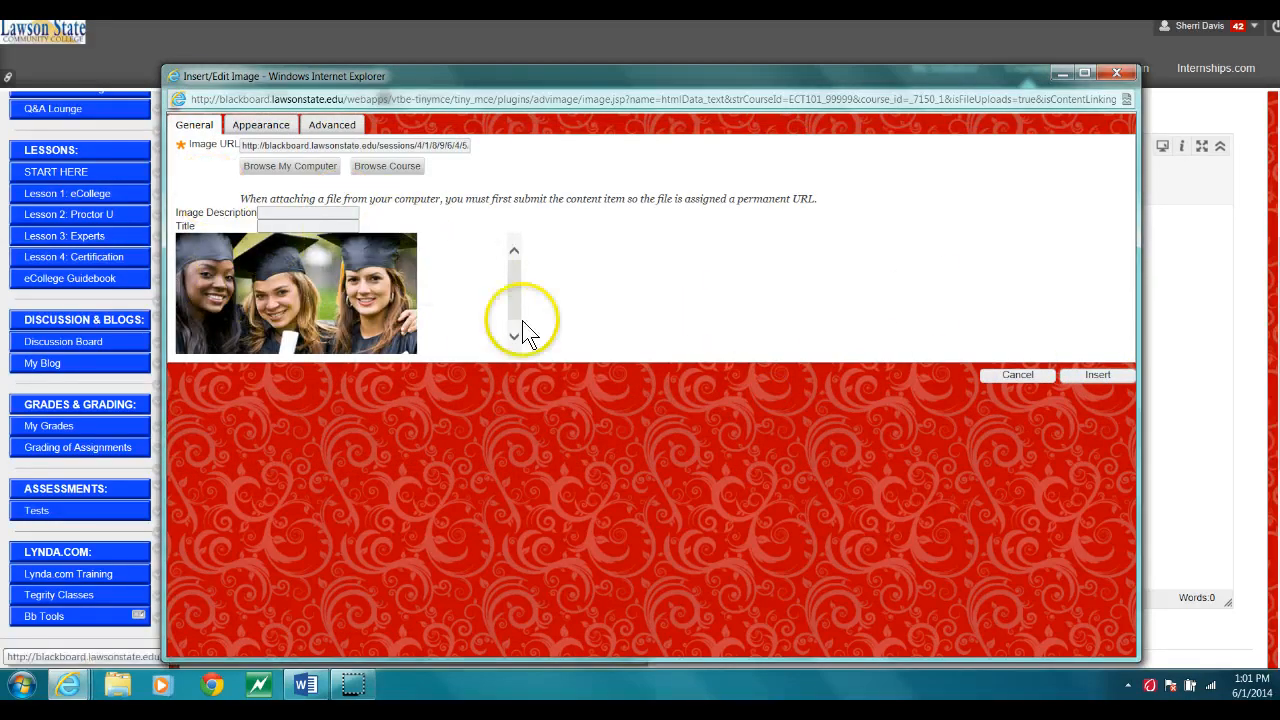
click(1094, 376)
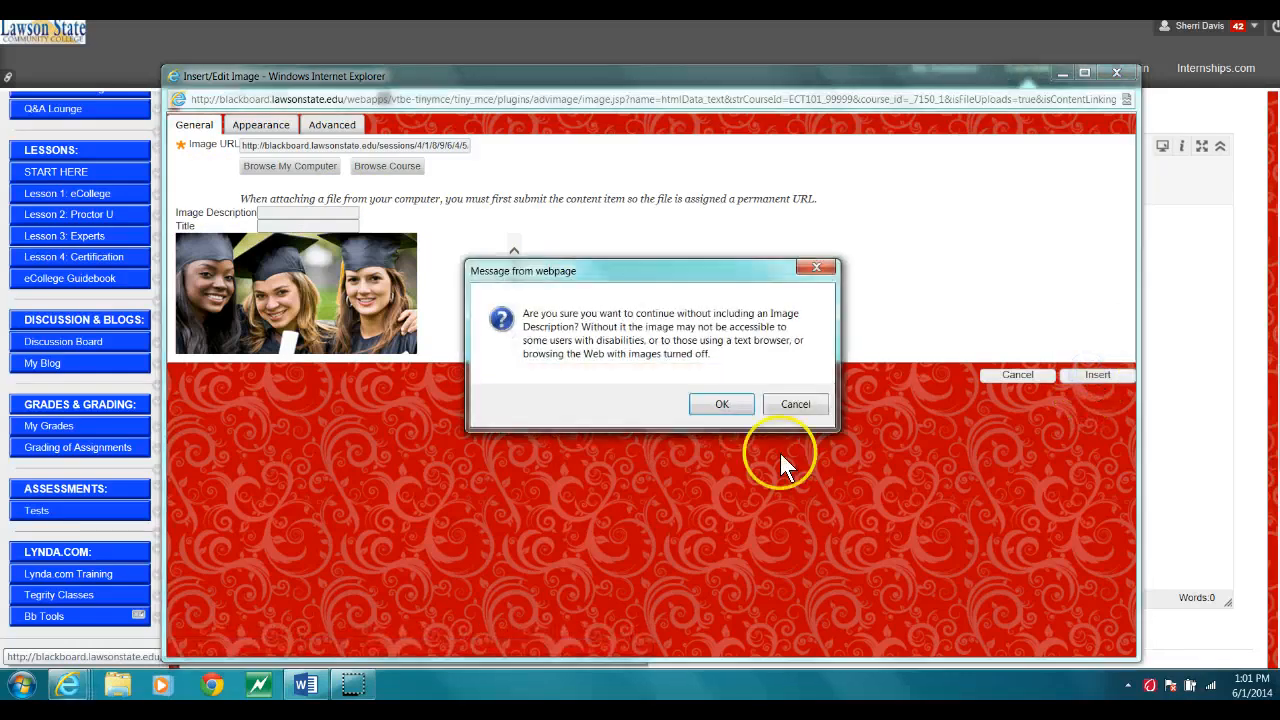
click(704, 397)
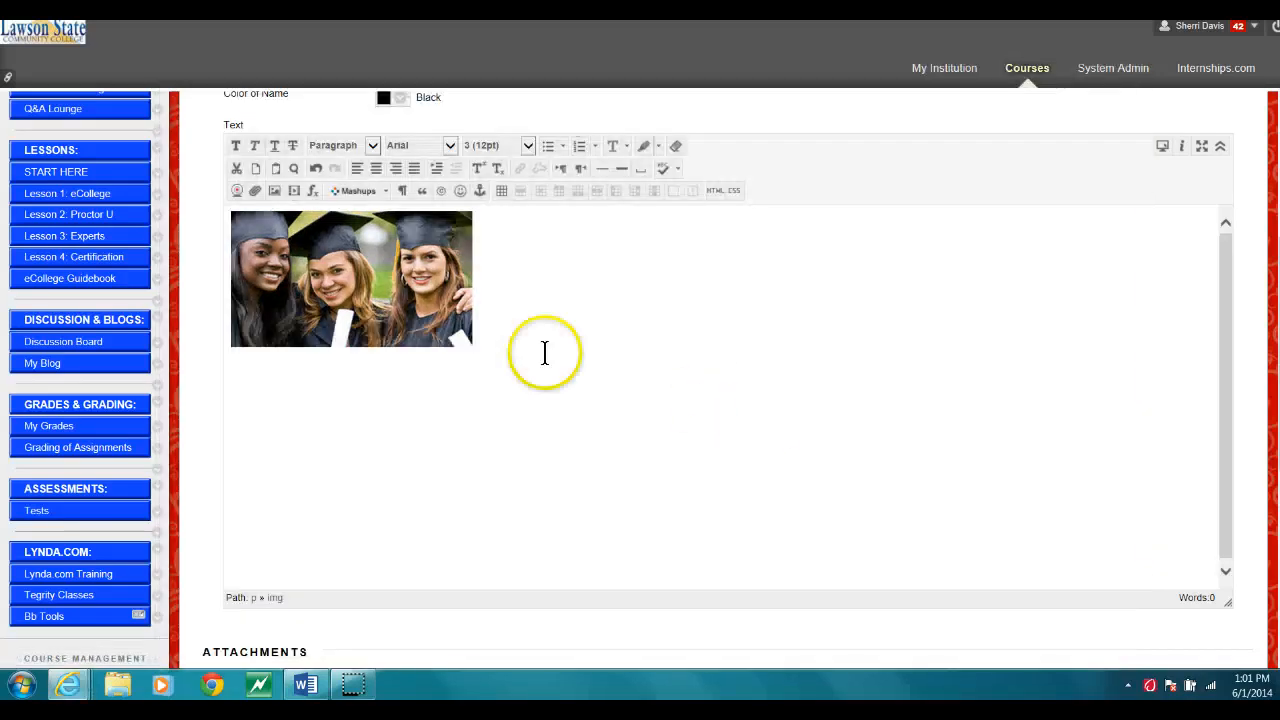
- Shrink the inserted graduates picture in the text box, adjusting its width and height to roughly keep its proportions
click(372, 274)
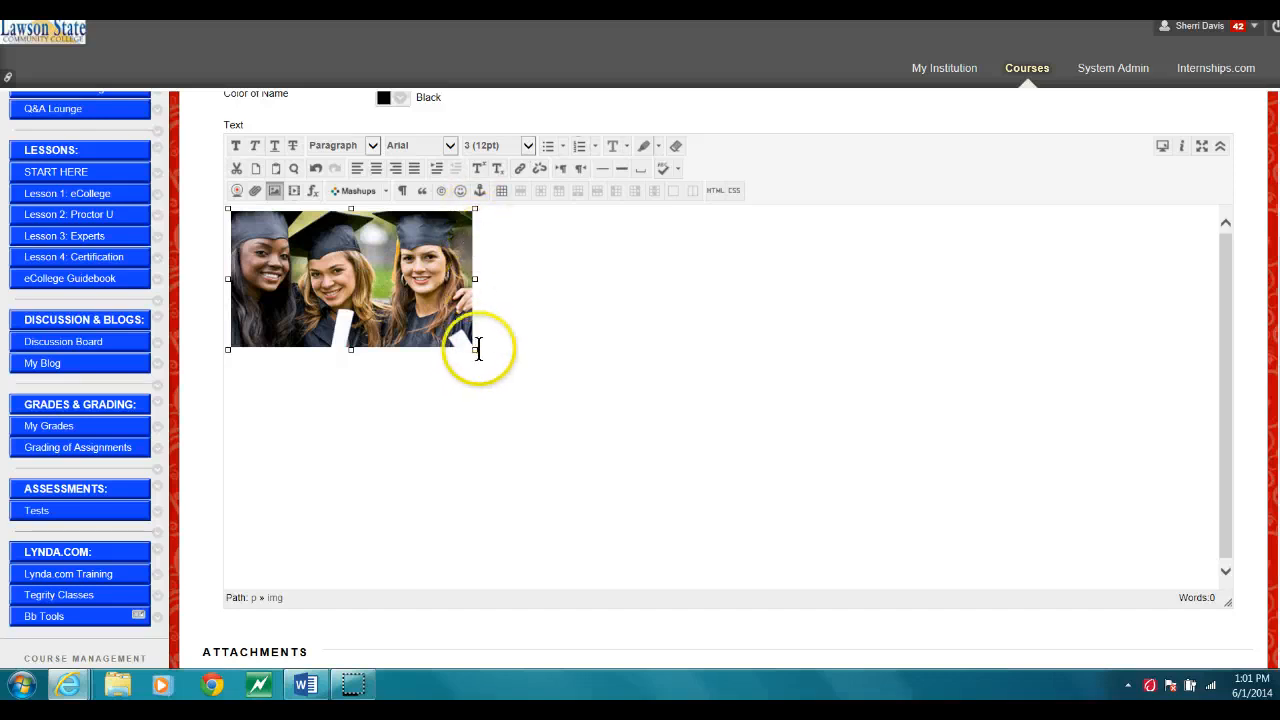
drag(468, 345, 418, 316)
click(422, 250)
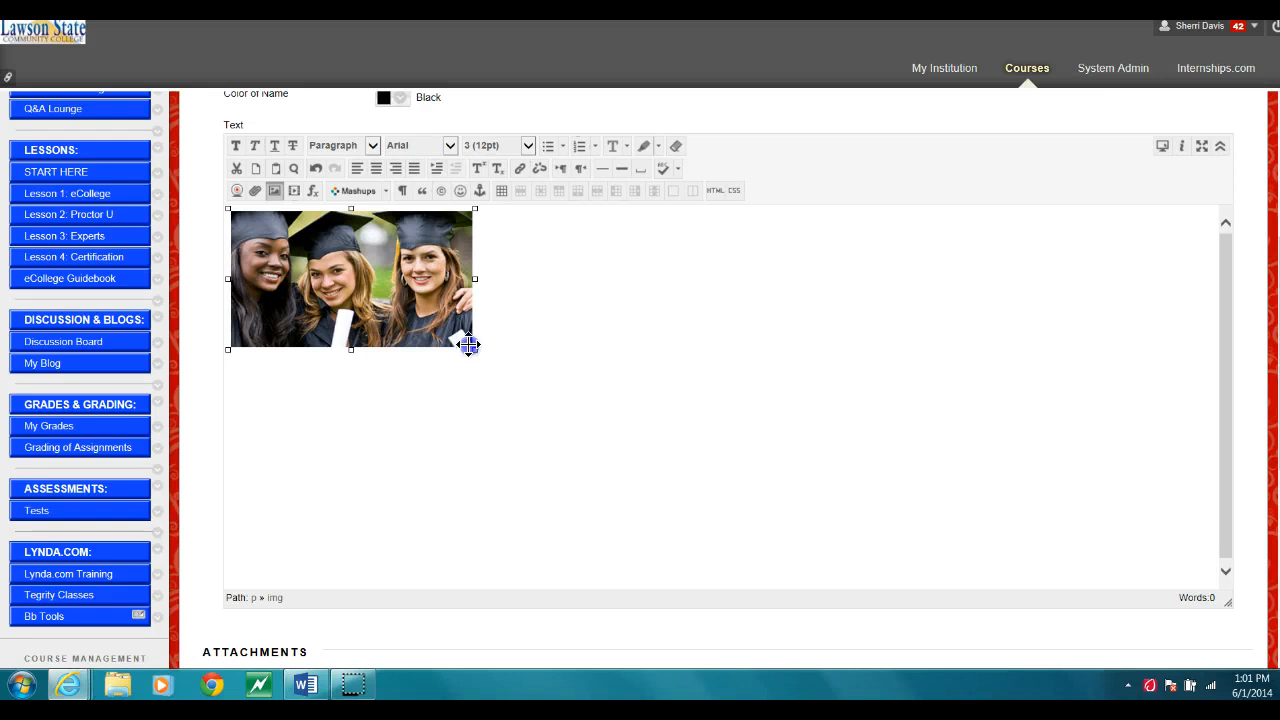
drag(469, 346, 470, 348)
click(246, 244)
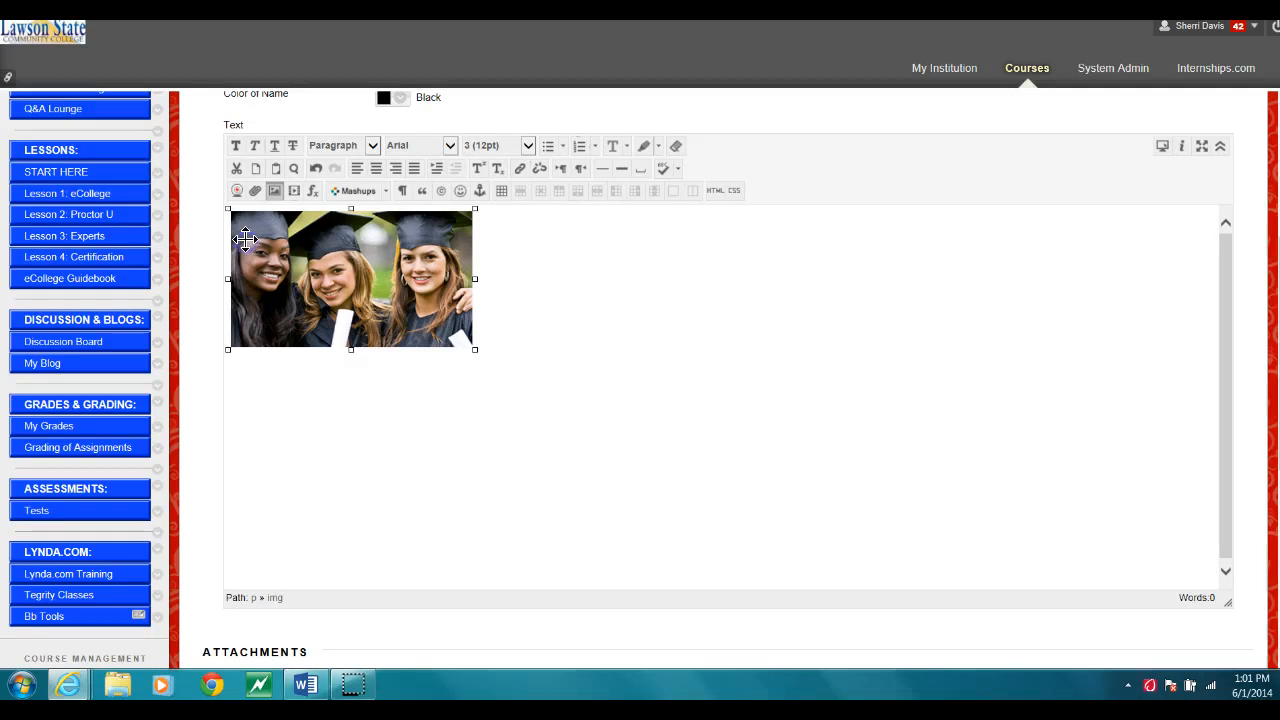
drag(228, 208, 306, 319)
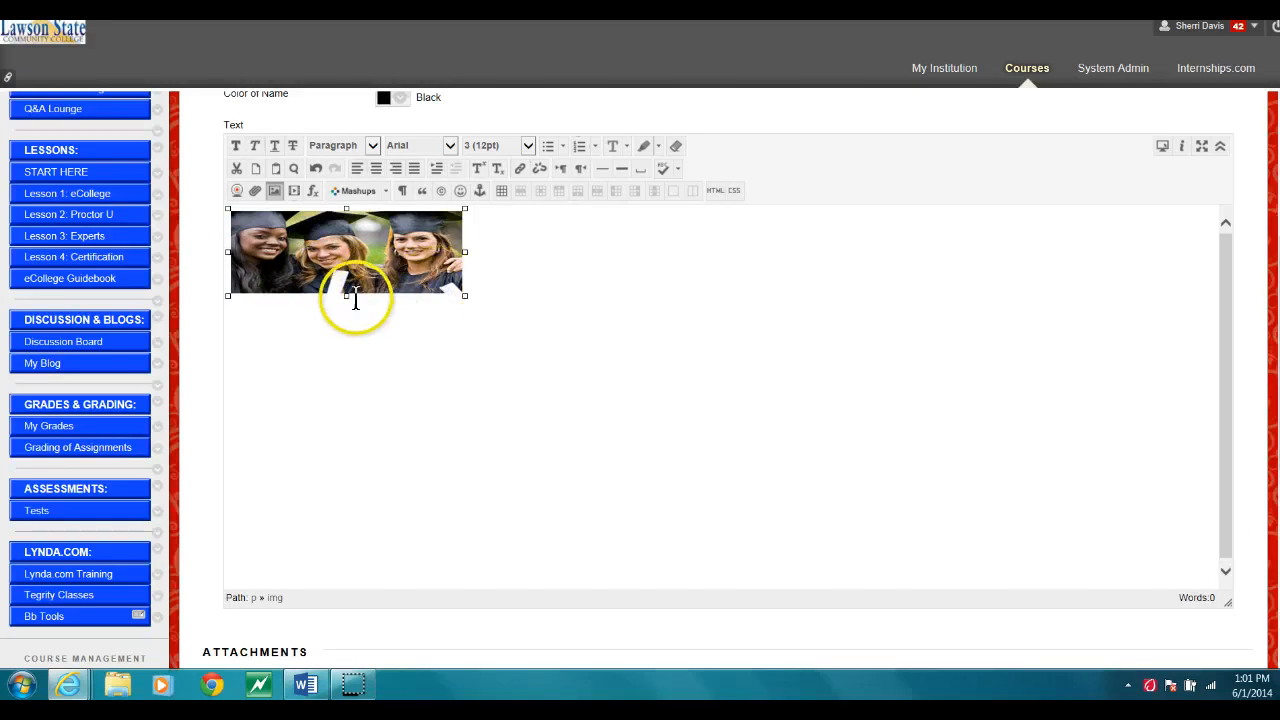
drag(346, 295, 343, 374)
drag(458, 340, 440, 342)
- Write "Type directly on the page" below the picture and format it in Arial at size 5 (18pt)
click(493, 287)
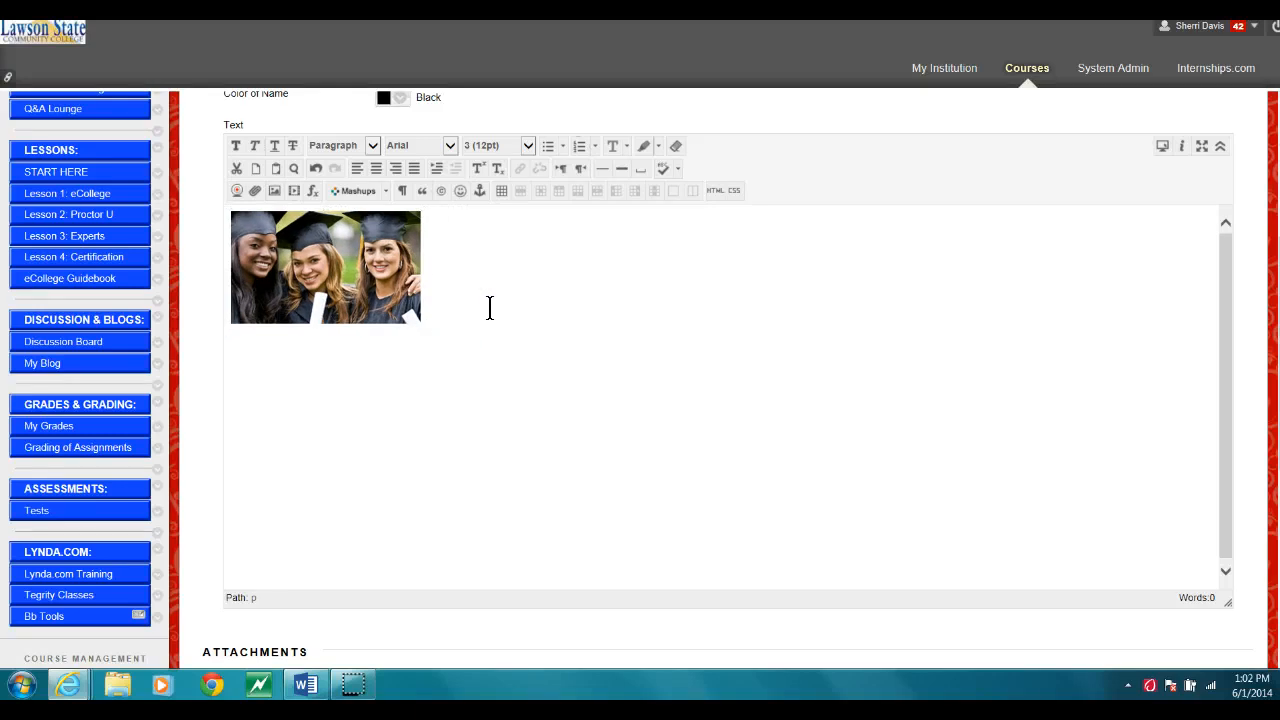
text(Type directly on the page)
drag(371, 340, 204, 342)
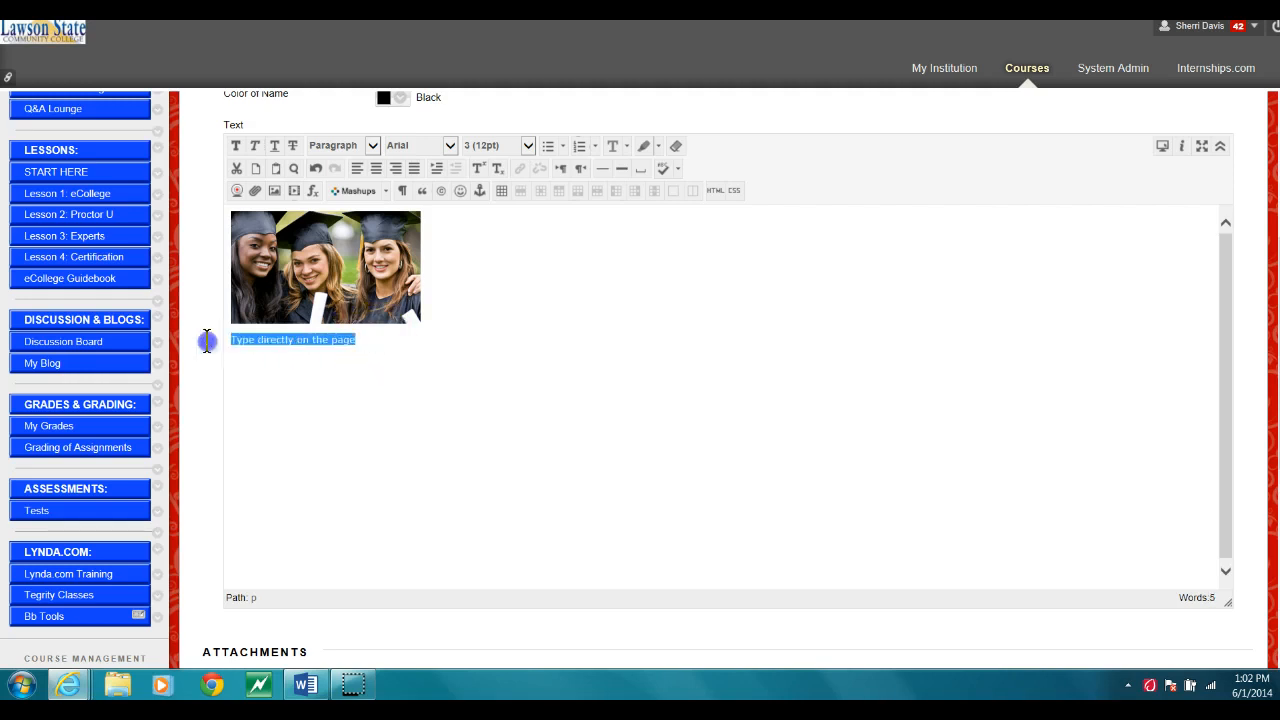
click(449, 145)
click(414, 190)
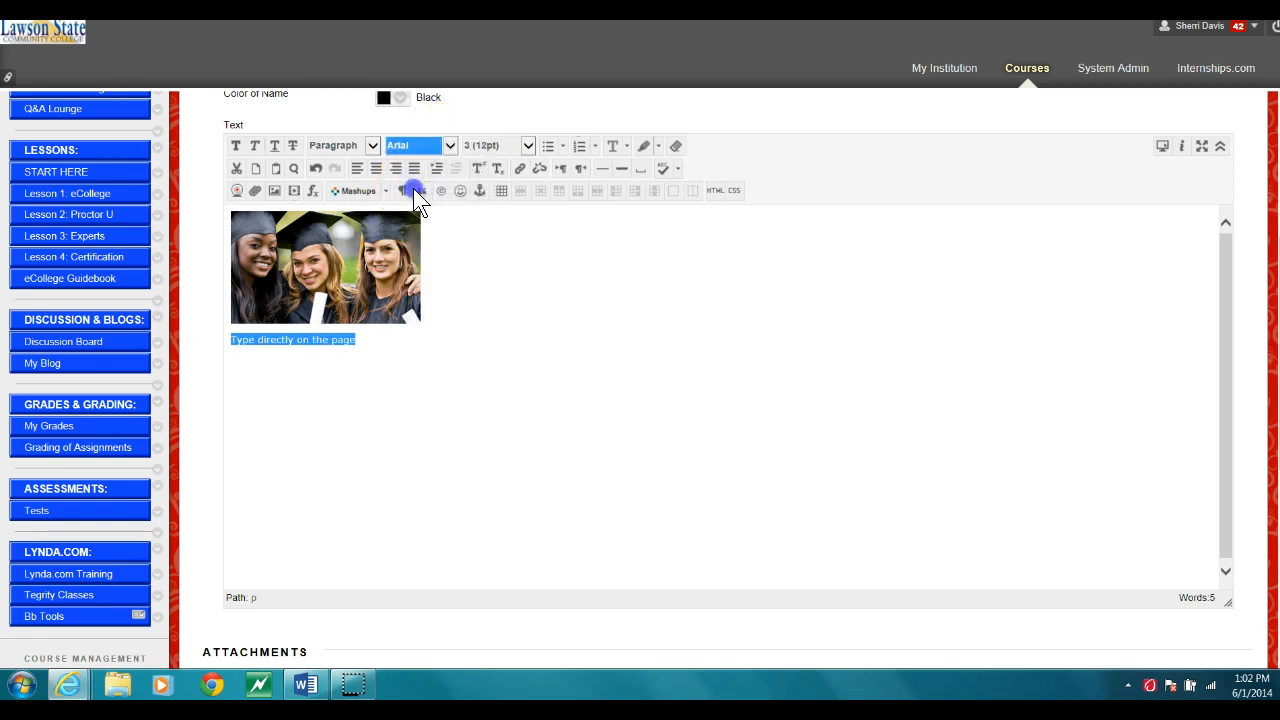
click(446, 146)
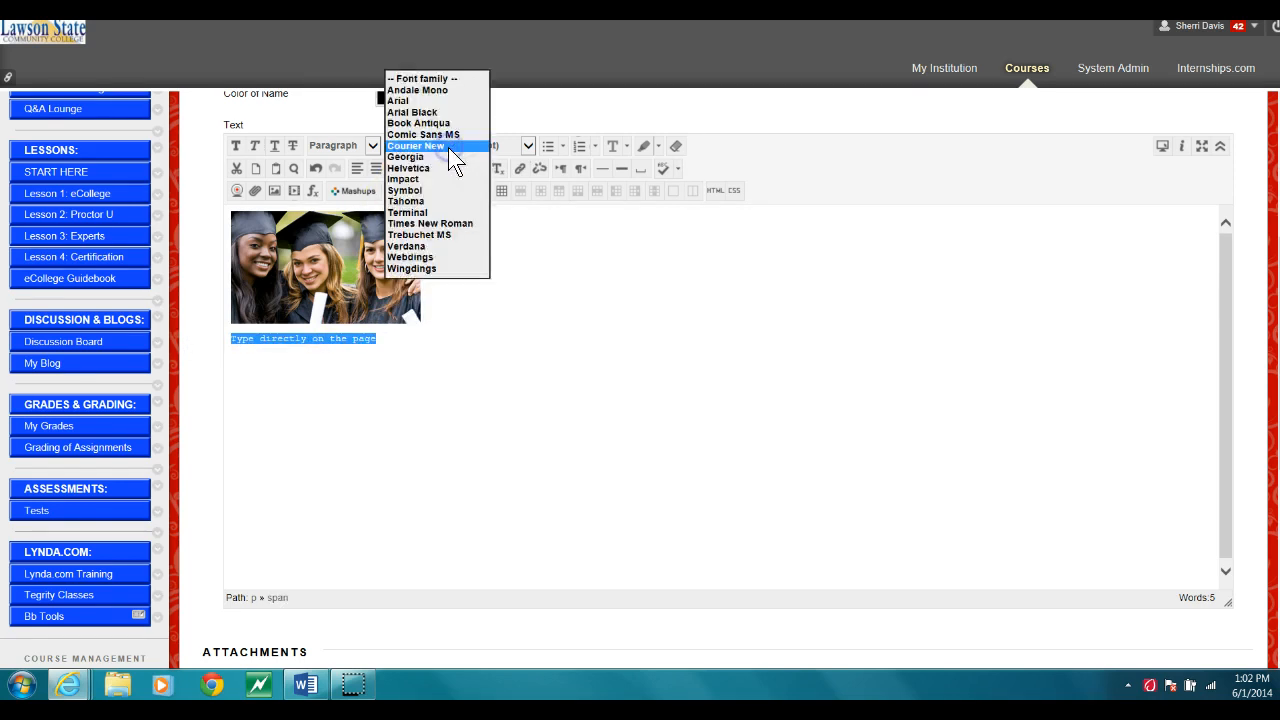
click(412, 102)
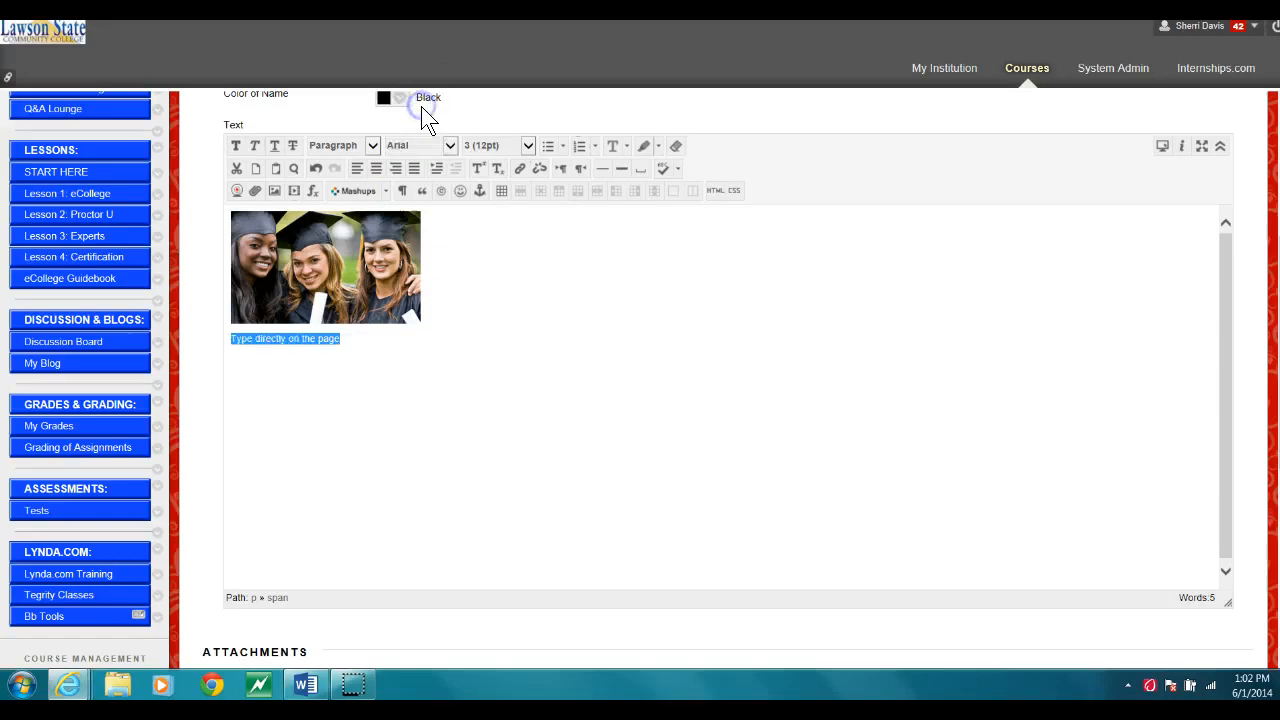
click(529, 145)
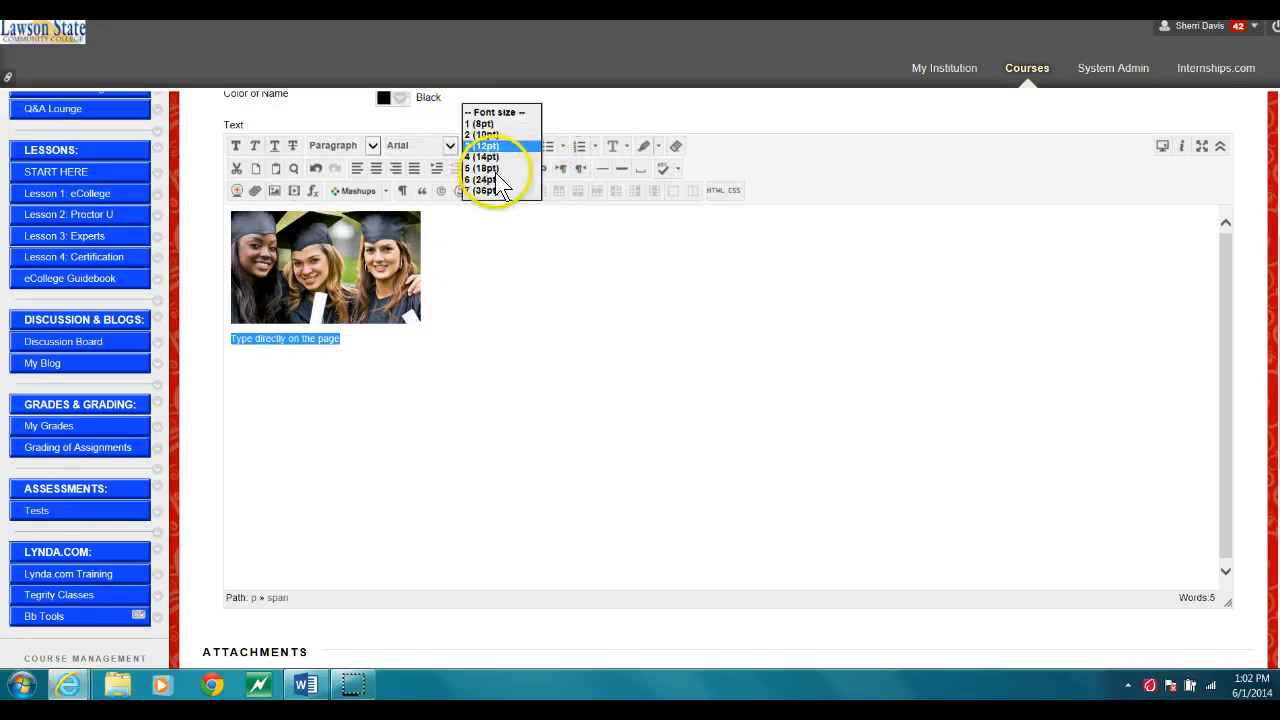
click(490, 172)
click(503, 447)
click(403, 358)
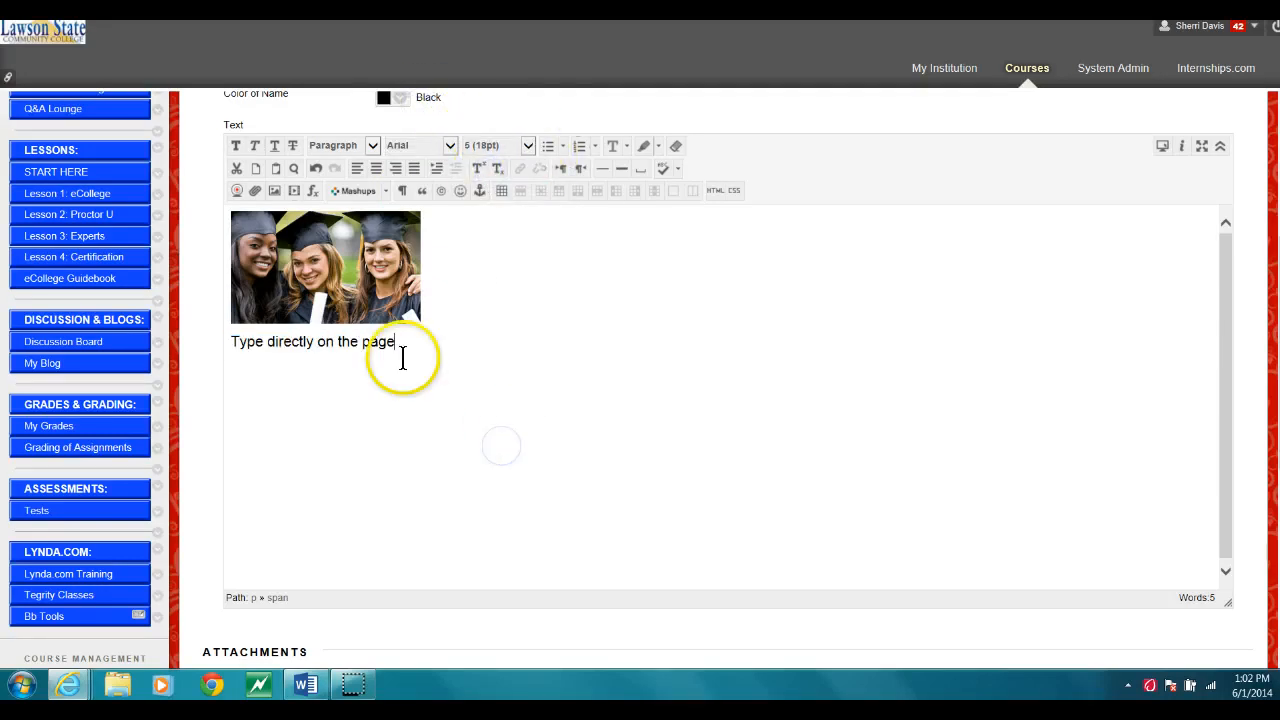
- Make the line "Type directly on the page" bold, underlined and blue
drag(405, 342, 229, 341)
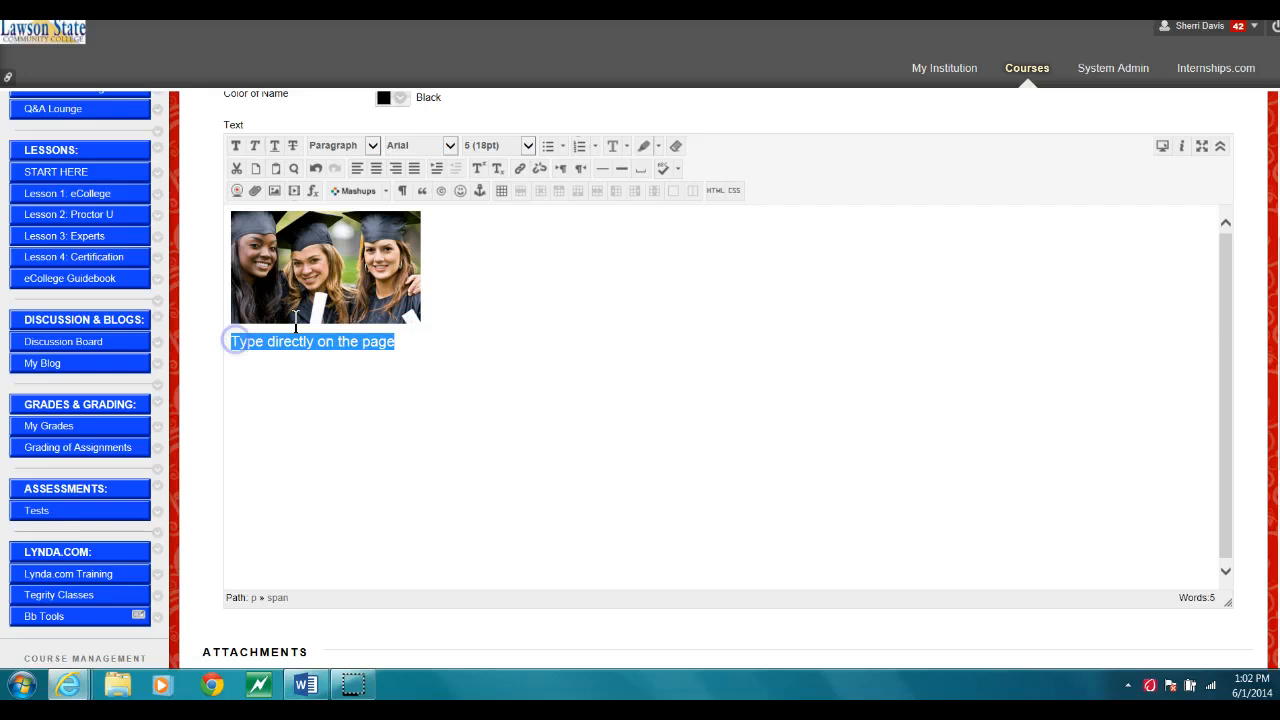
click(235, 145)
click(274, 147)
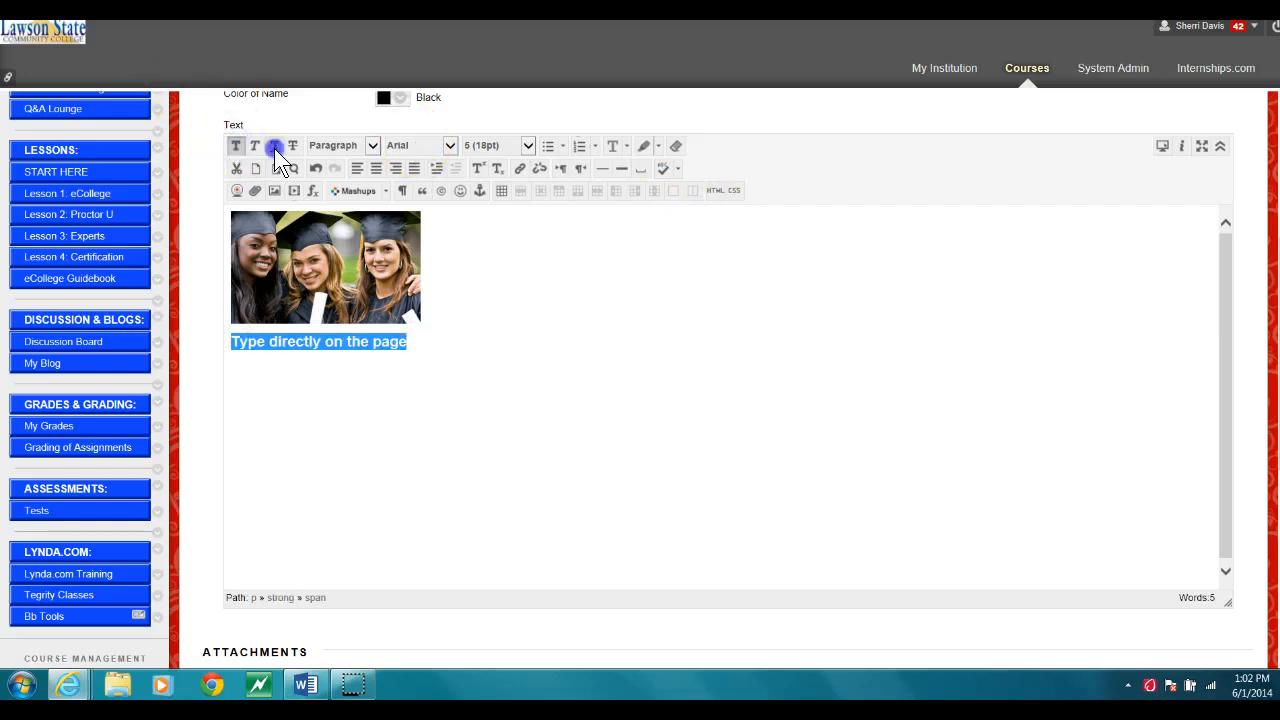
click(626, 147)
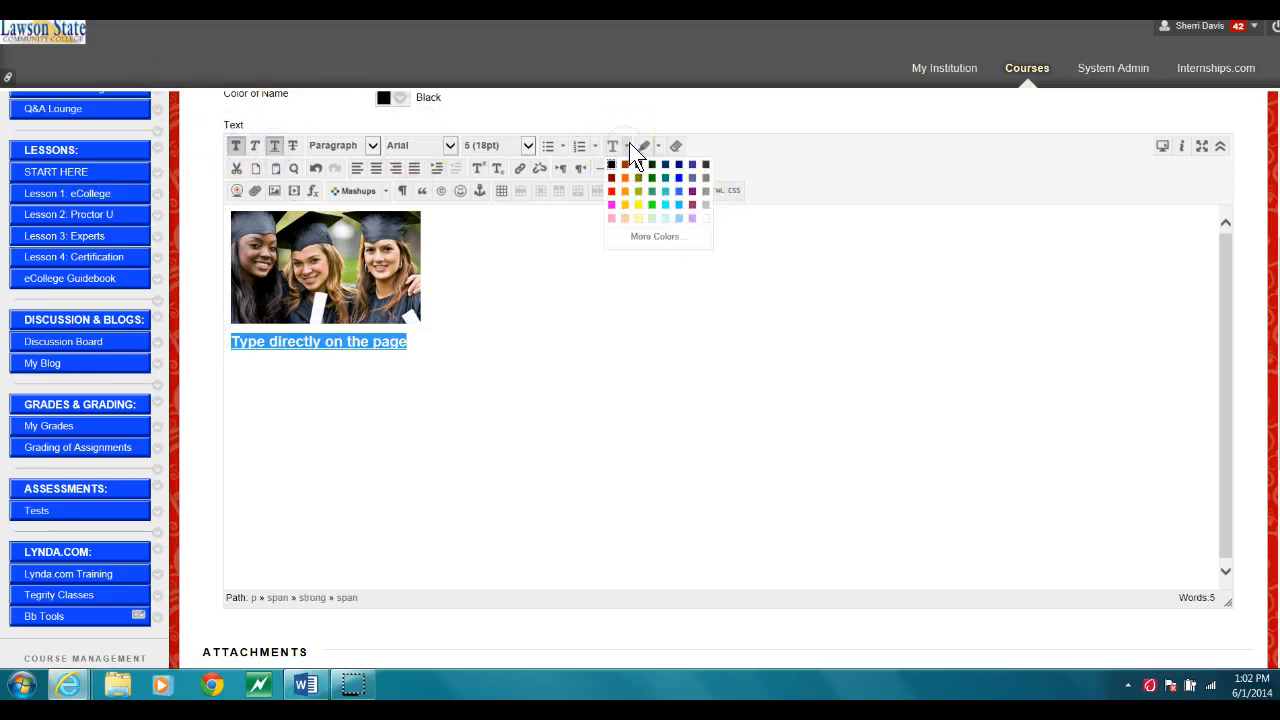
click(679, 178)
click(561, 343)
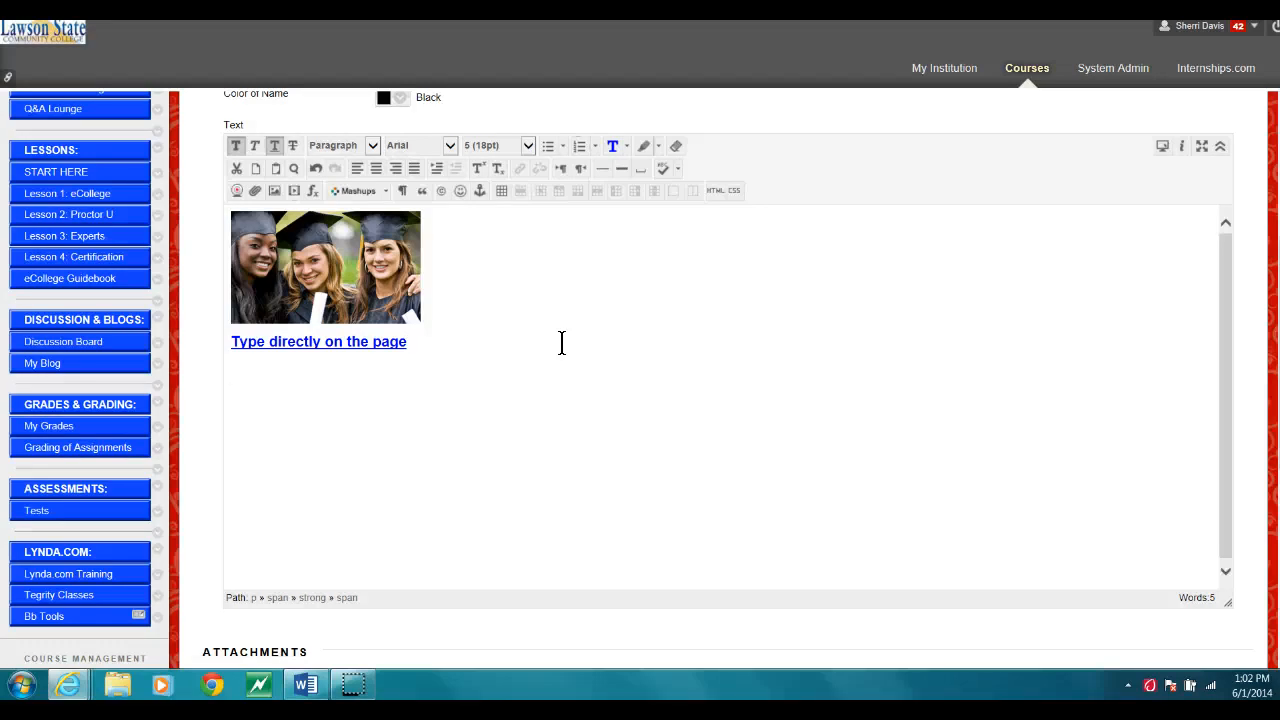
- Enter a line of filler text below "Type directly on the page" and delete it again
text(ksdjfsdkjfakjfdkj)
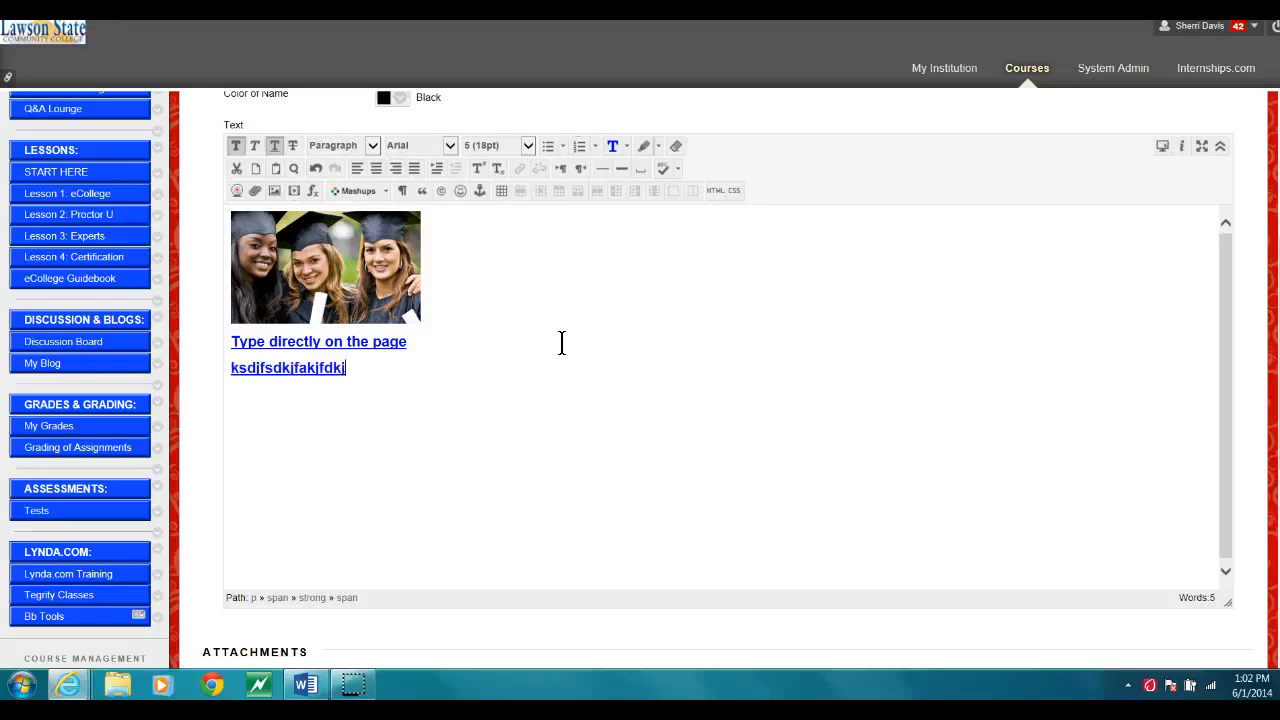
key(BackSpace)
key(BackSpace)
key(BackSpace)
key(BackSpace)
key(BackSpace)
key(BackSpace)
key(BackSpace)
key(BackSpace)
key(BackSpace)
key(BackSpace)
key(BackSpace)
key(BackSpace)
key(BackSpace)
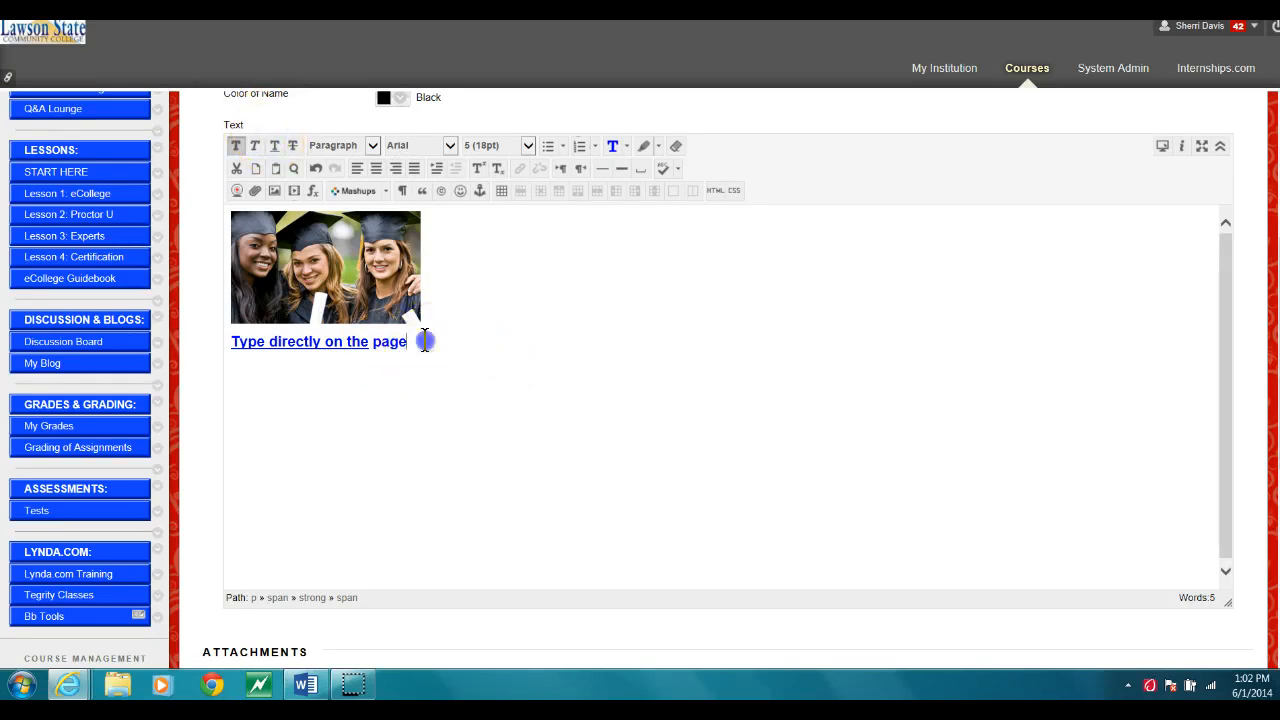
- Remove the underline from "Type directly on the page" and start a new line below it
drag(418, 341, 237, 343)
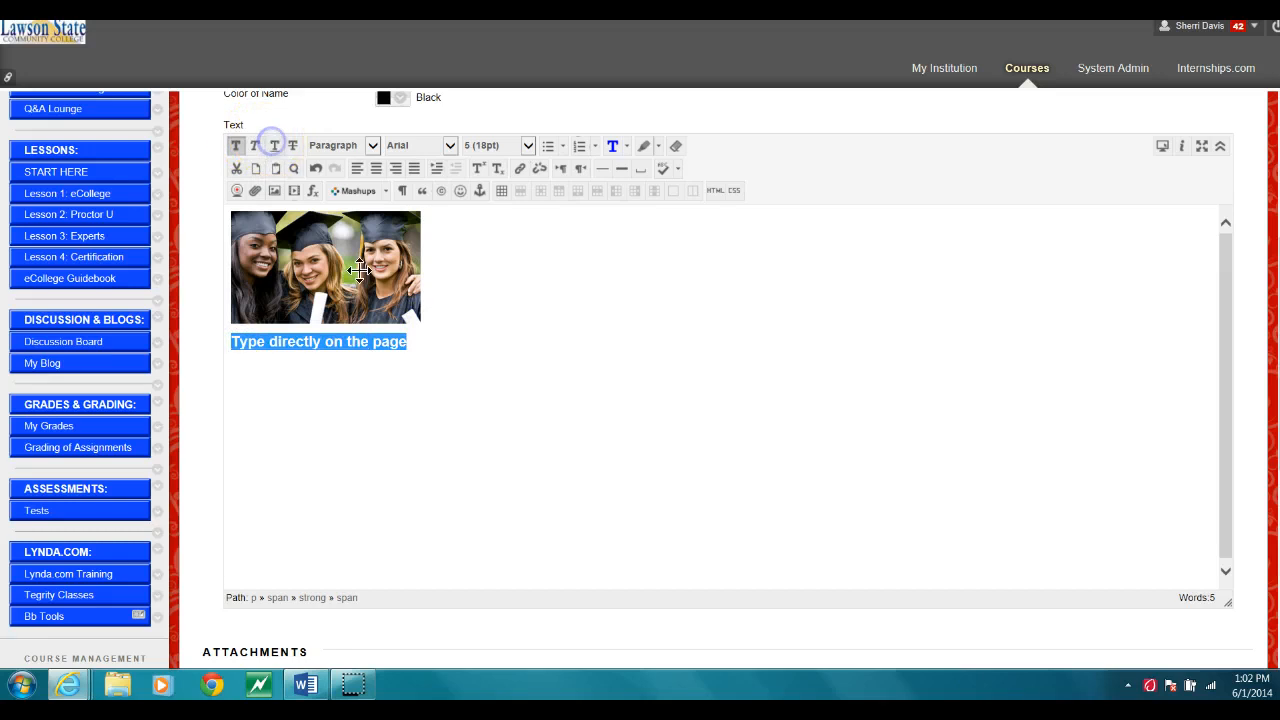
click(418, 339)
key(Return)
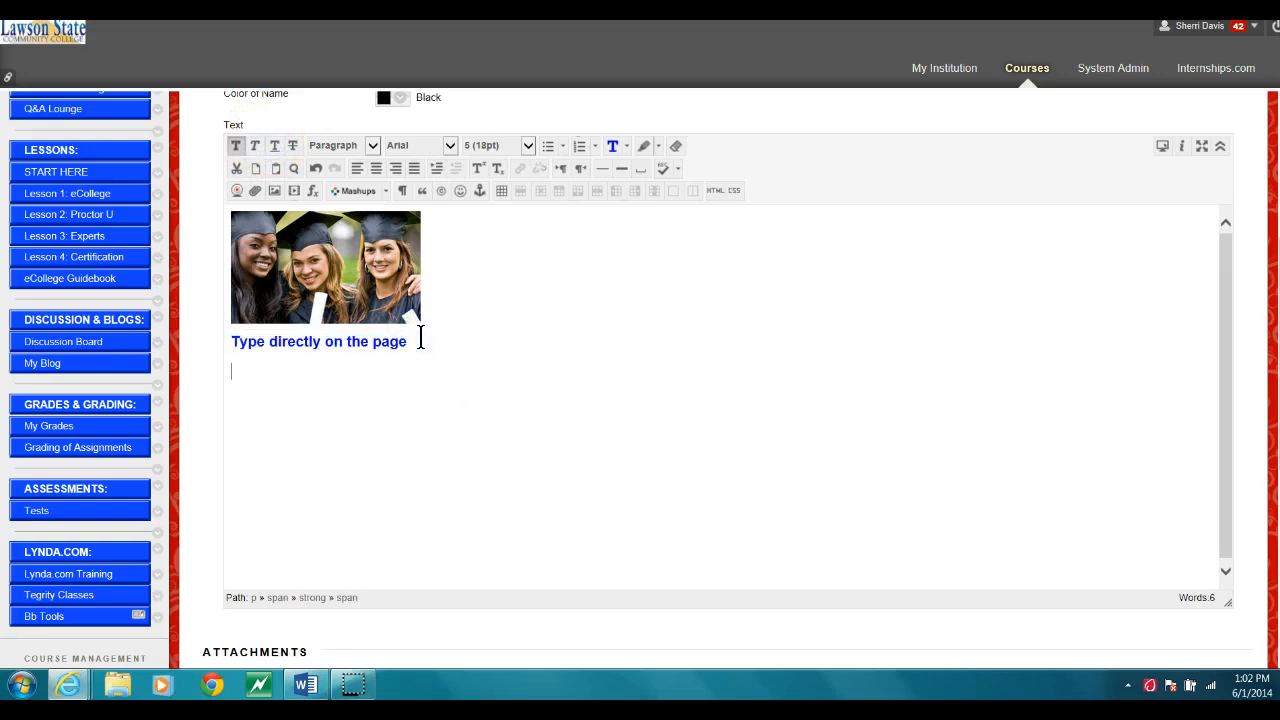
- Enter four separate lines: "What is that you asking them to do....directions", "pt. value 100 pts.", "homework" and "due"
text(What is that you a)
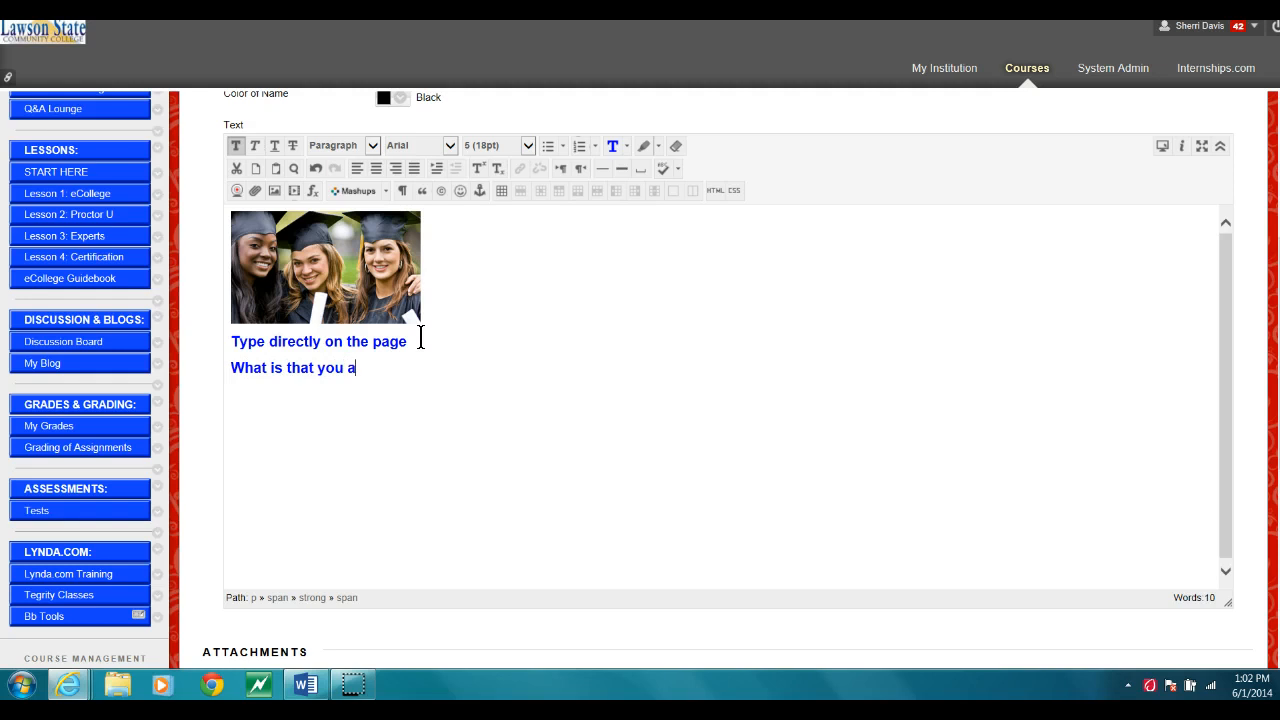
text(sking them to do)
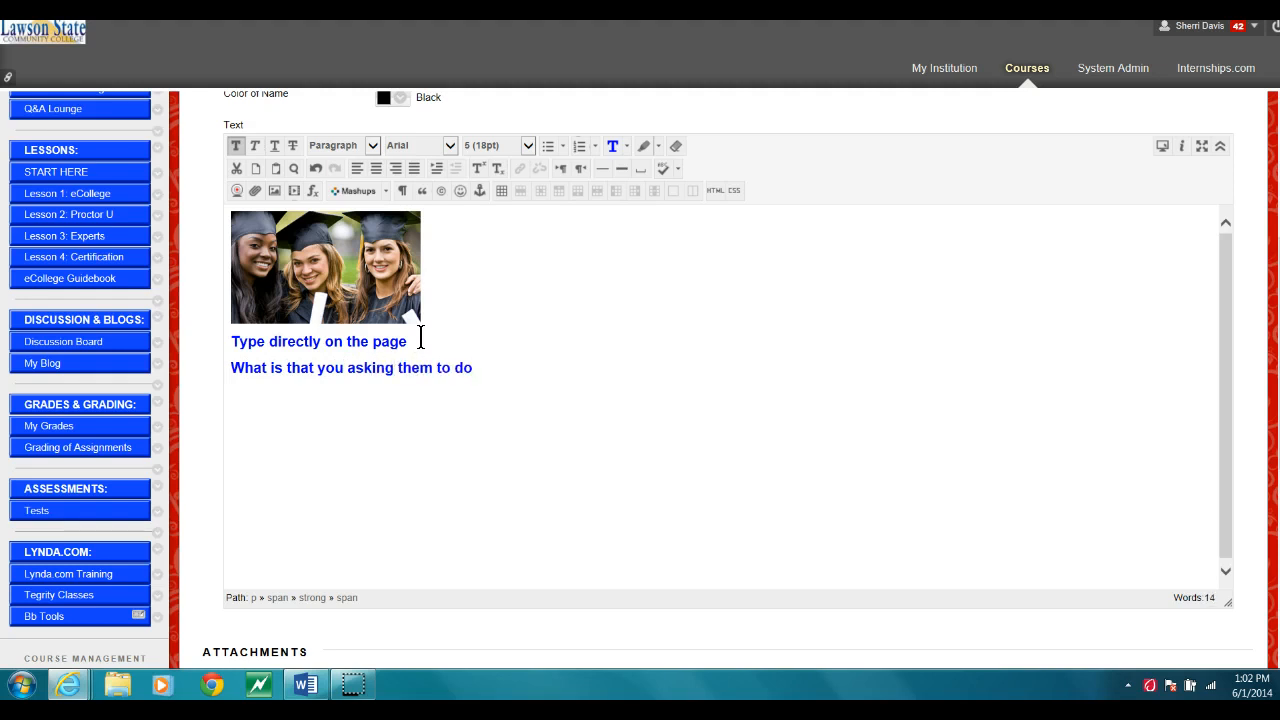
text(....directions)
key(Return)
text(pt. value)
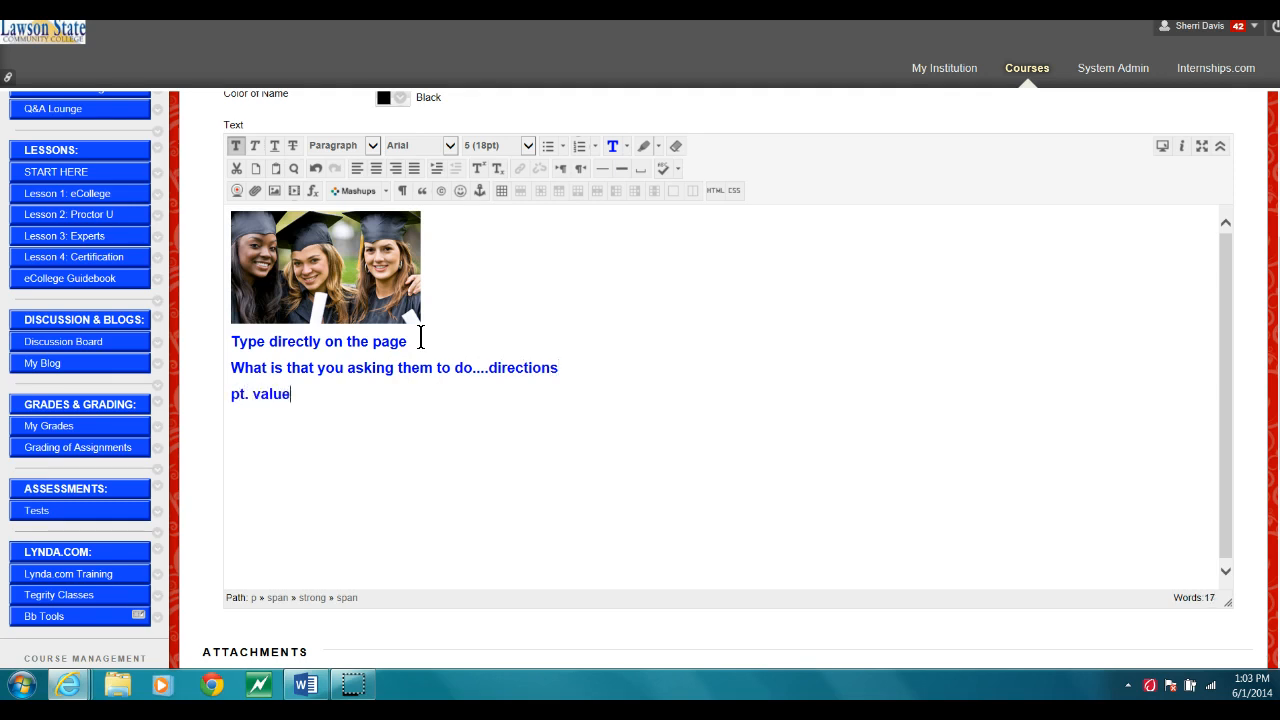
text(  100 pts.)
key(Return)
text(homework)
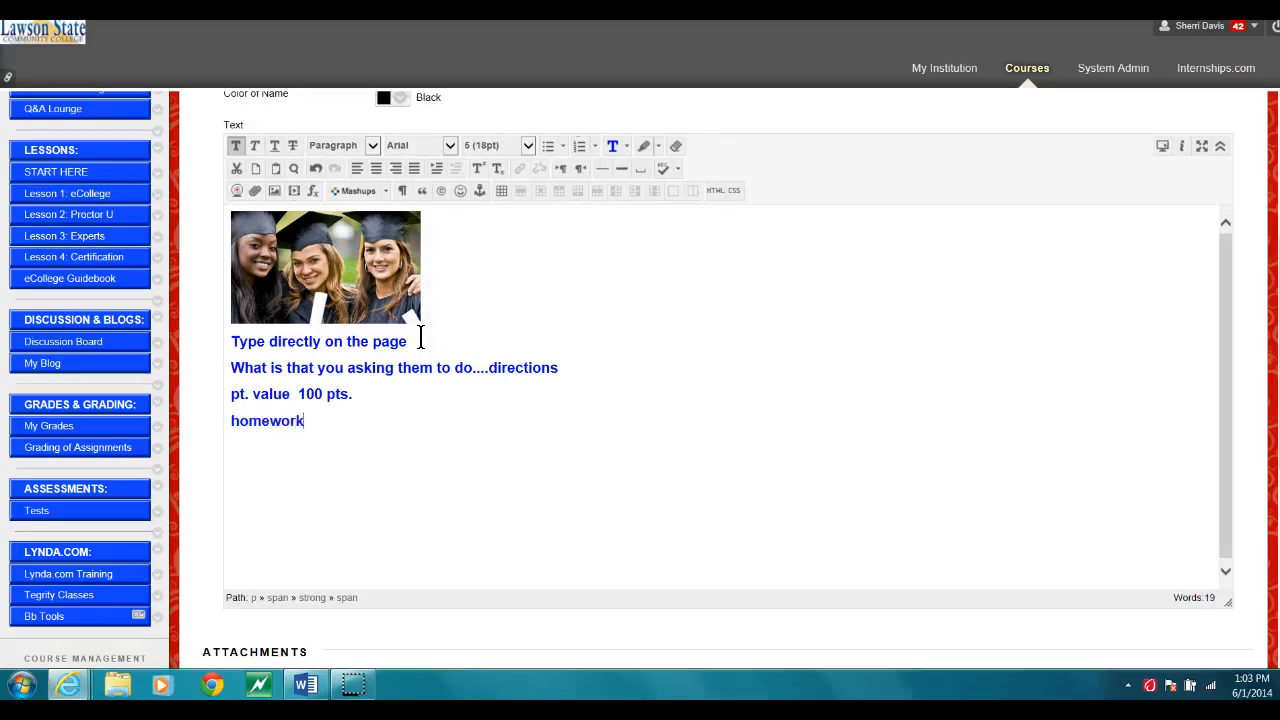
key(Return)
text(due d)
click(270, 434)
drag(270, 434, 229, 370)
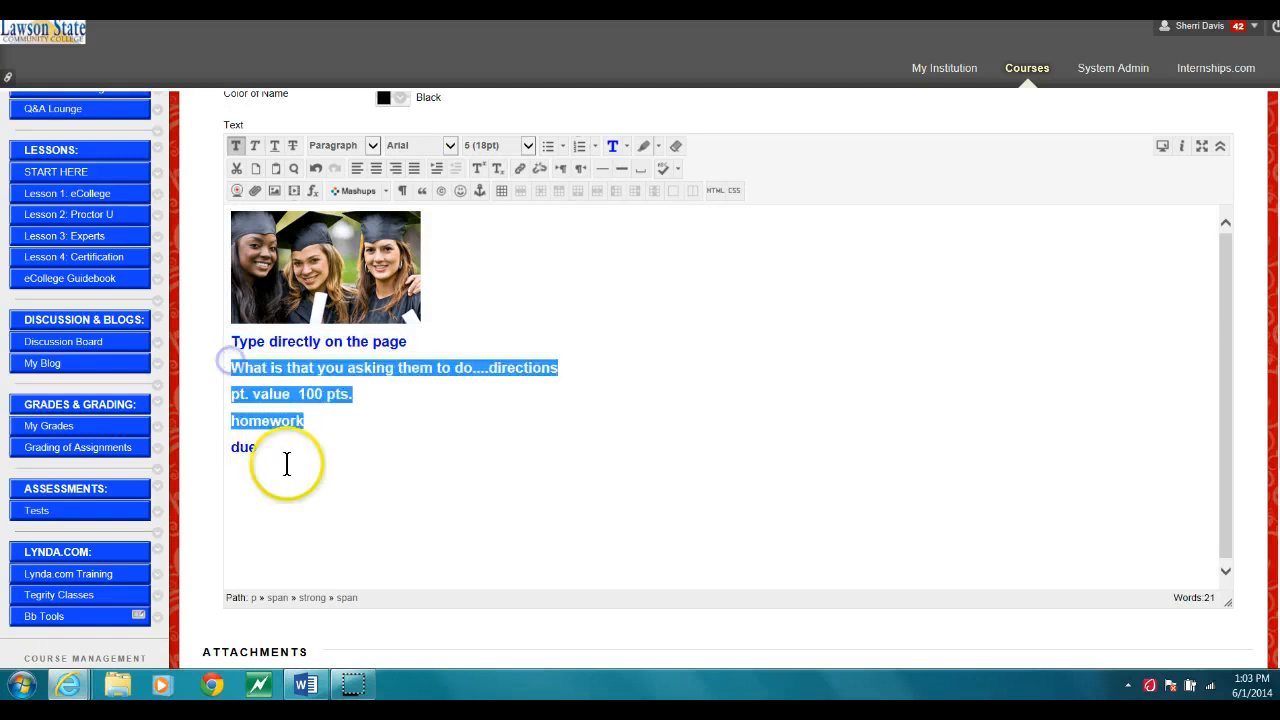
click(271, 449)
drag(271, 449, 228, 370)
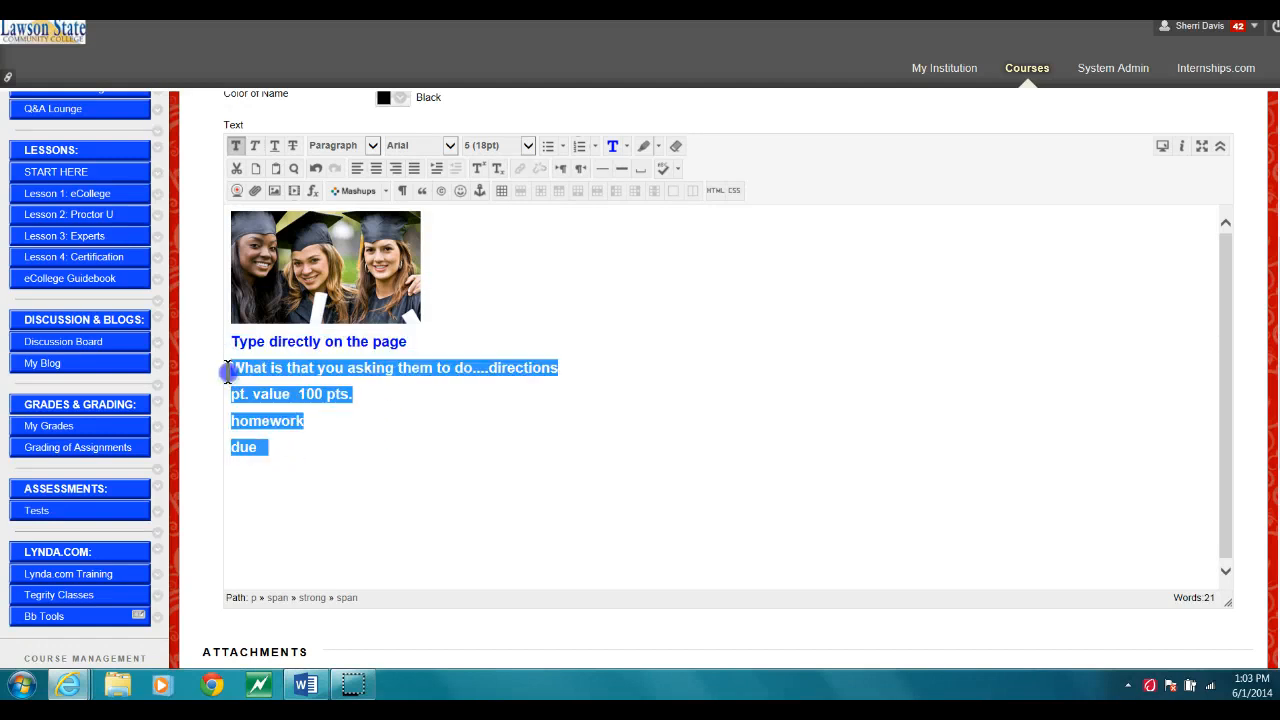
click(379, 404)
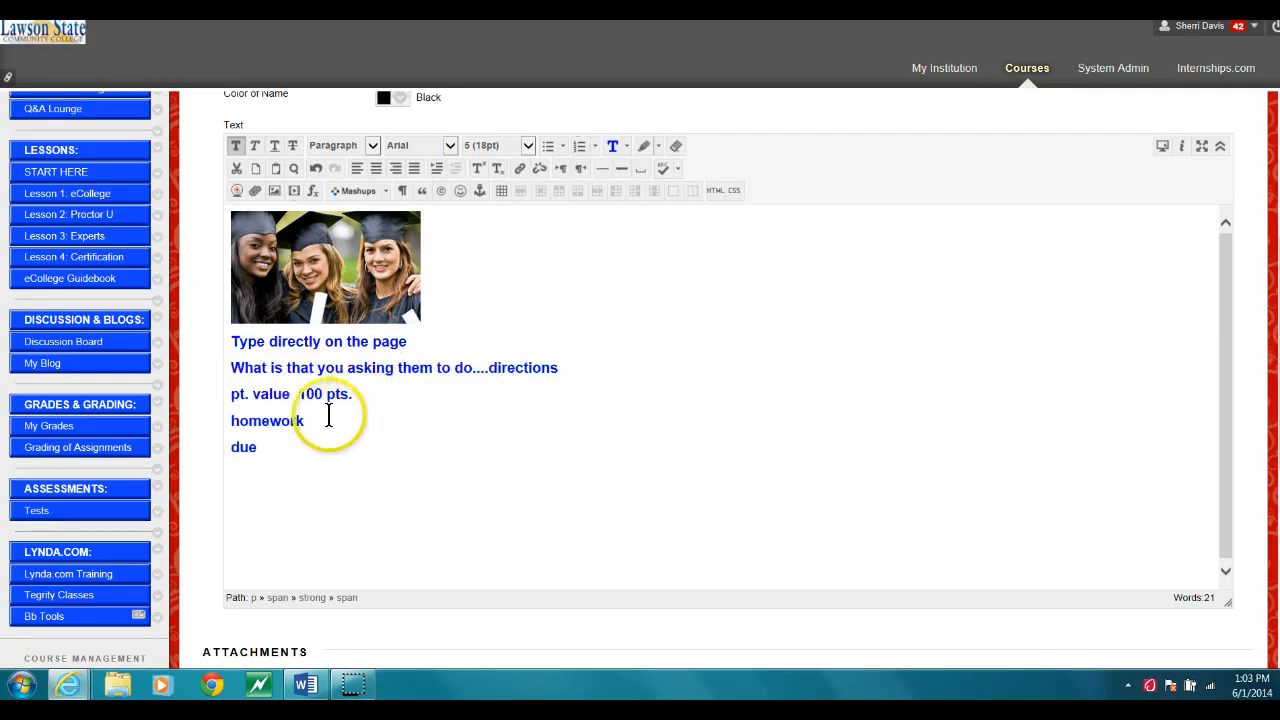
- Start a new line below "due" and open the YouTube video mashup search
click(271, 446)
key(Return)
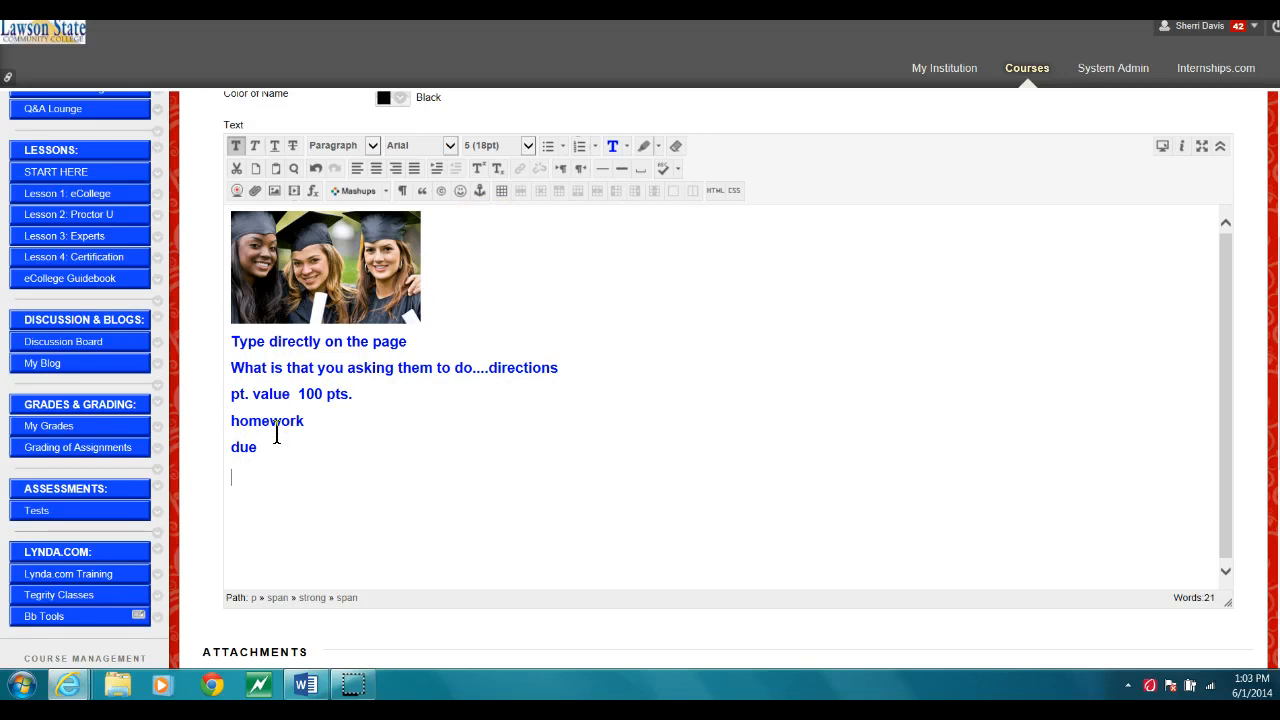
click(385, 191)
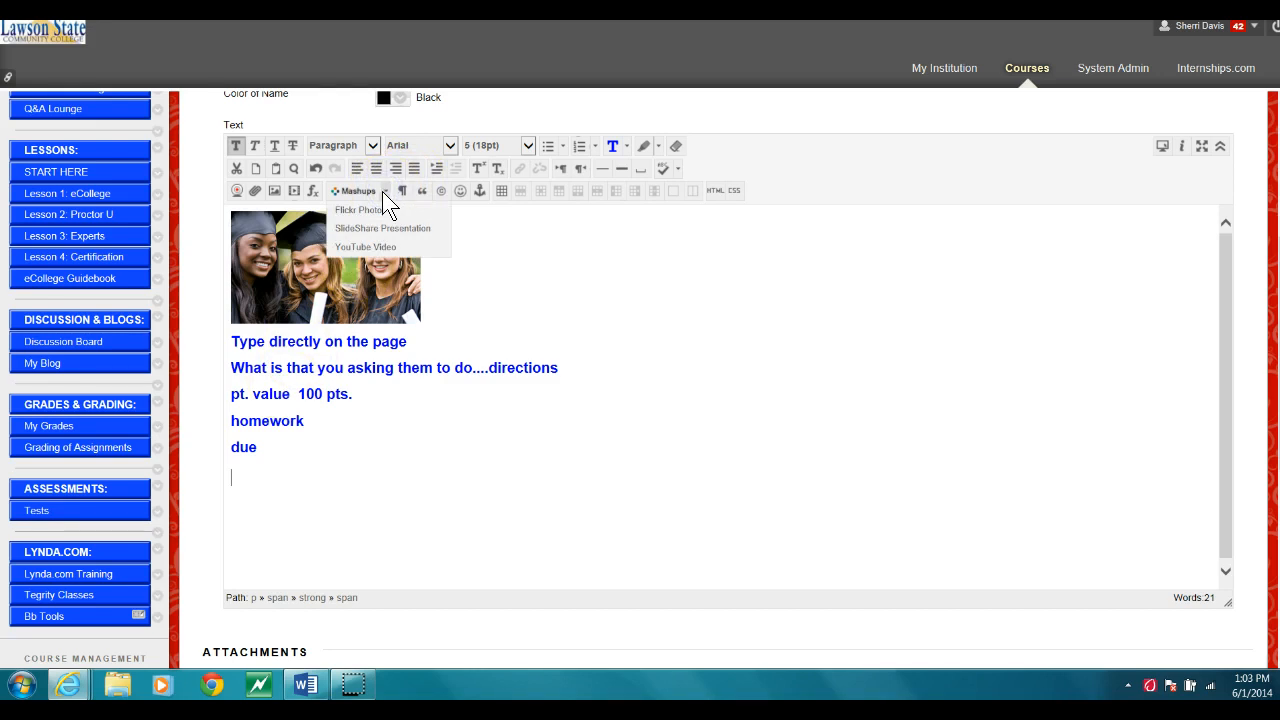
click(360, 246)
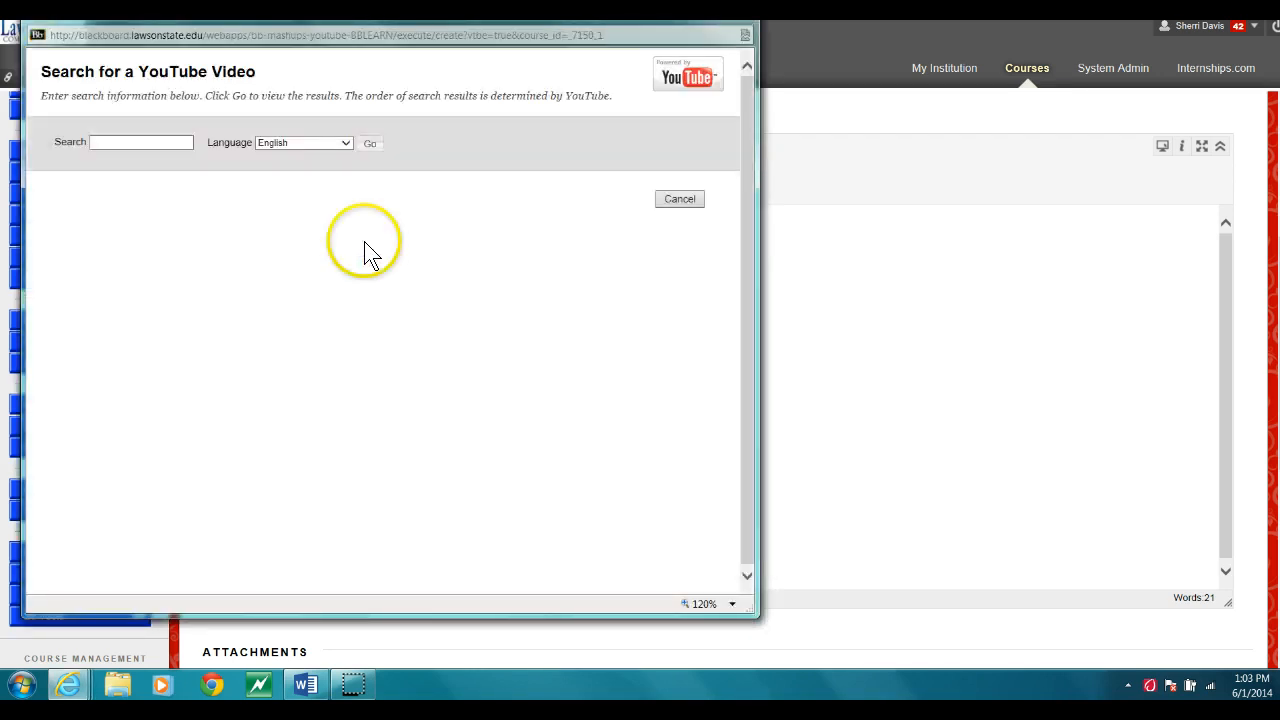
- Search YouTube for "qep video"
click(130, 141)
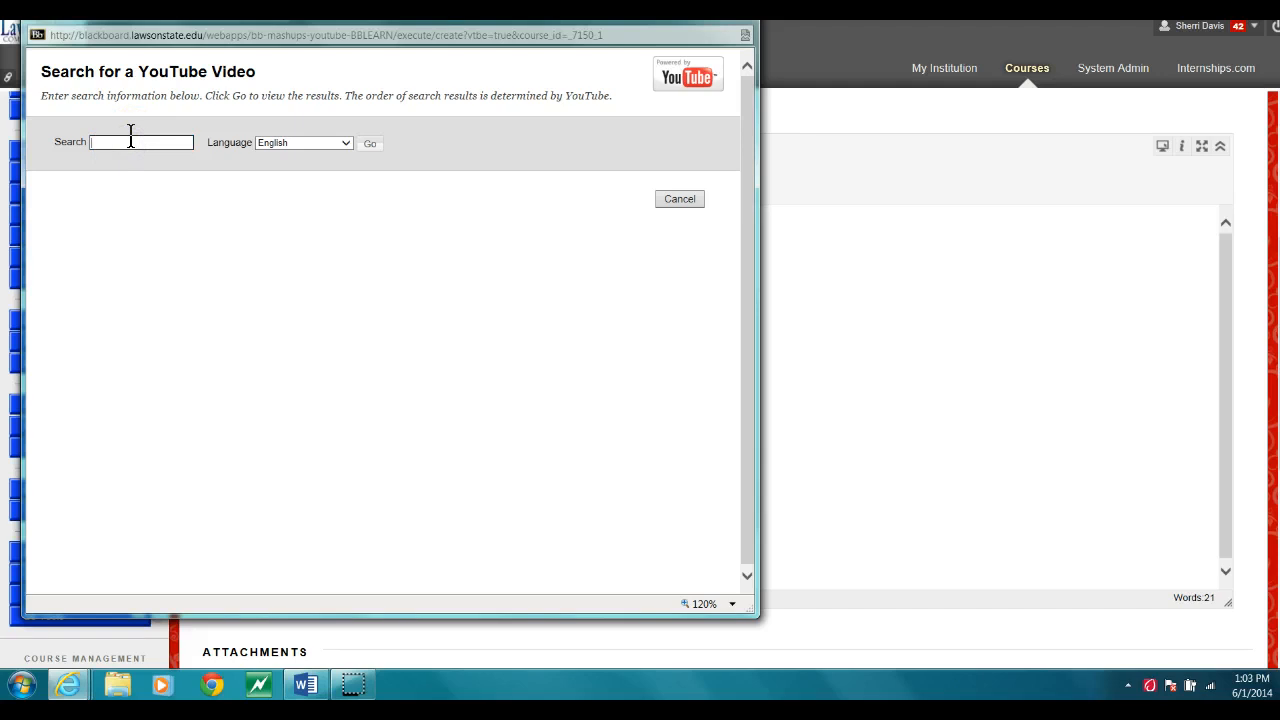
key(ctrl+v)
key(ctrl+a)
key(BackSpace)
text(que)
key(BackSpace)
key(BackSpace)
text(ep)
click(367, 147)
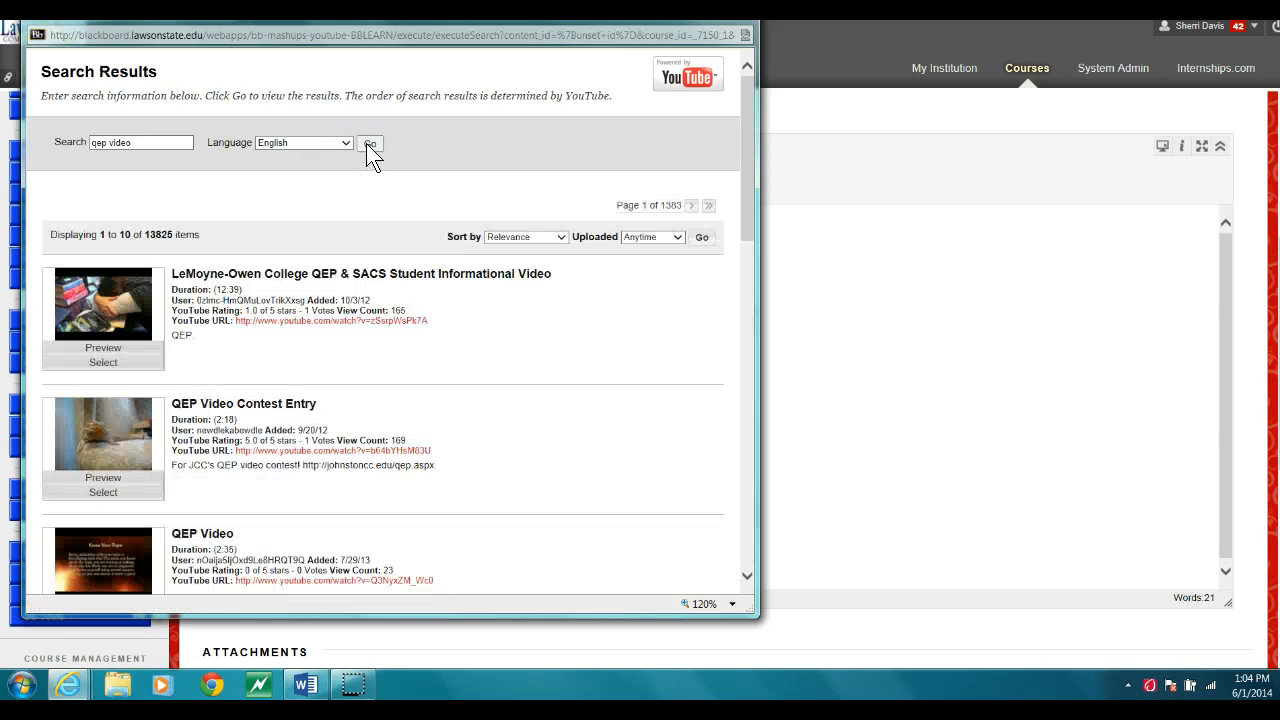
- Extend the video search to "qep video lawson state" and run it again
click(211, 158)
text(wson state)
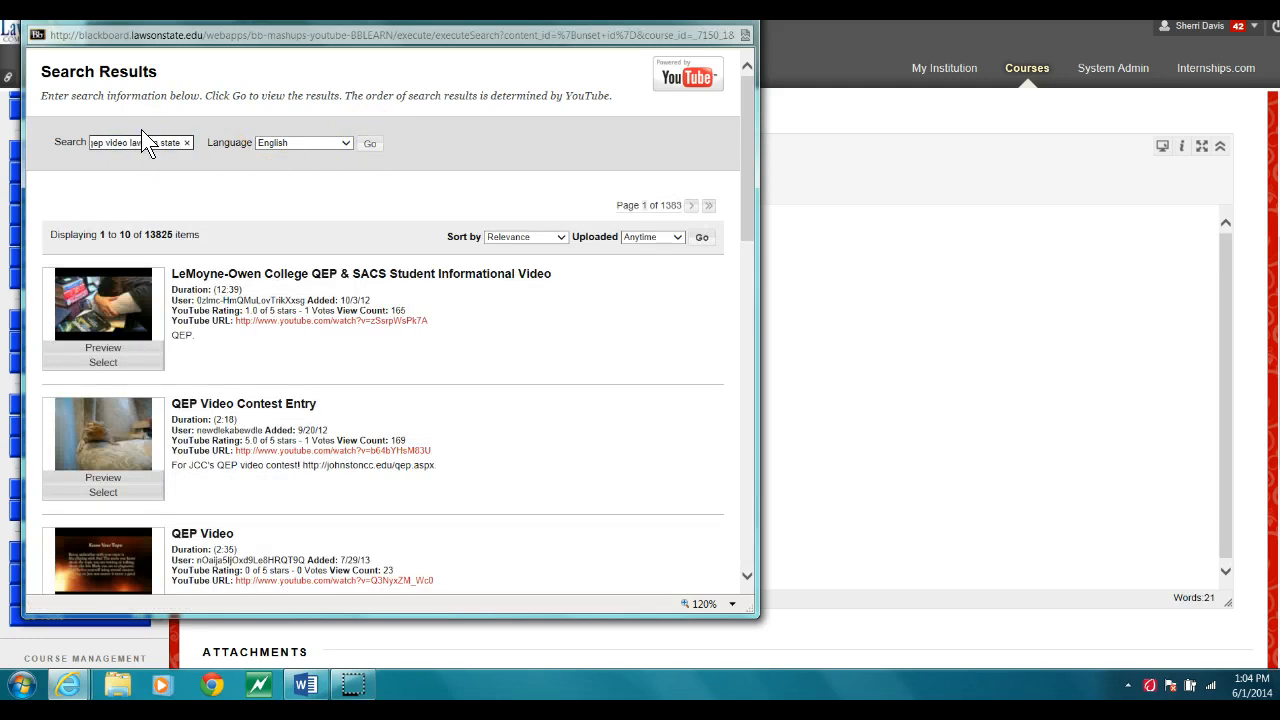
click(205, 184)
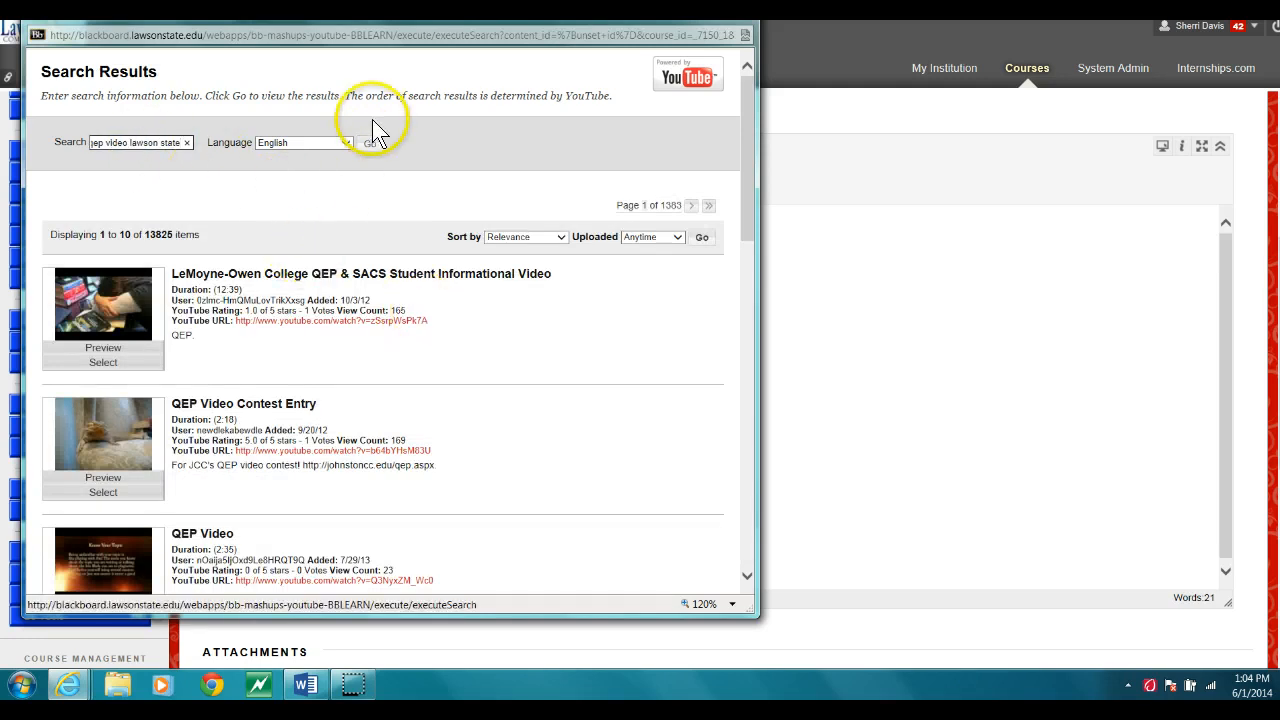
click(370, 145)
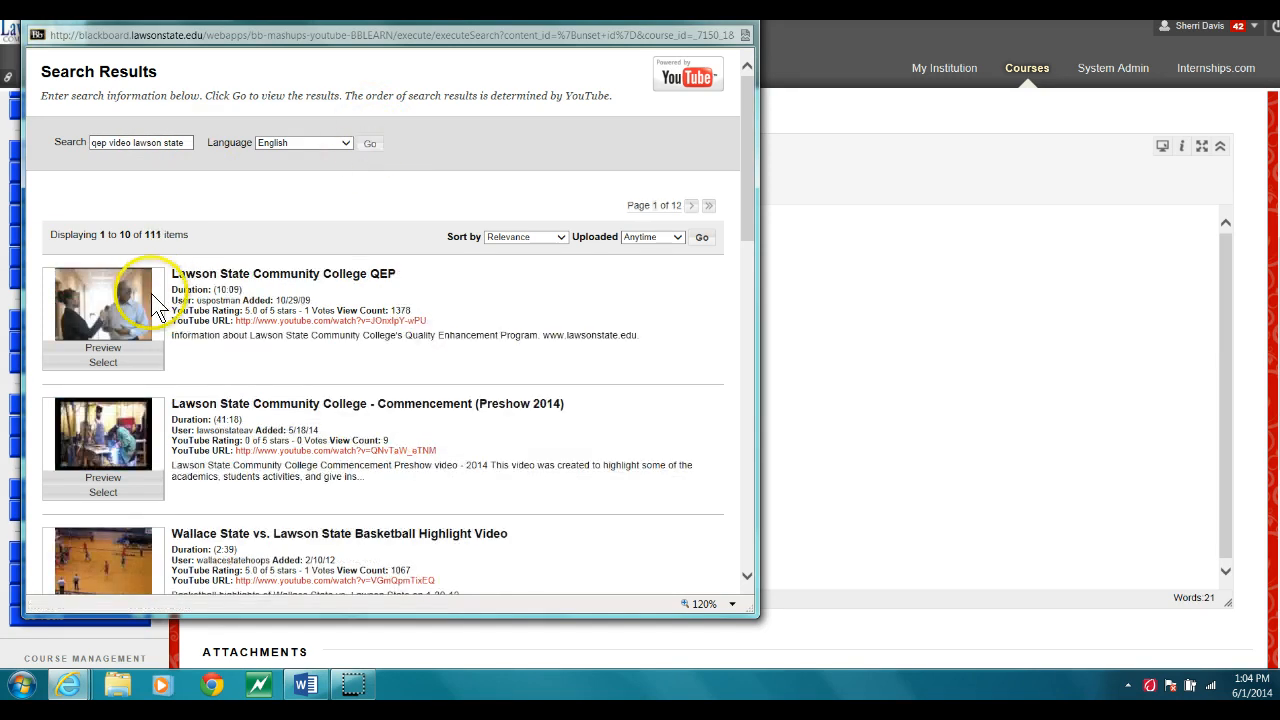
- Insert the "Lawson State Community College QEP" video as a thumbnail mashup with its YouTube URL shown
click(101, 363)
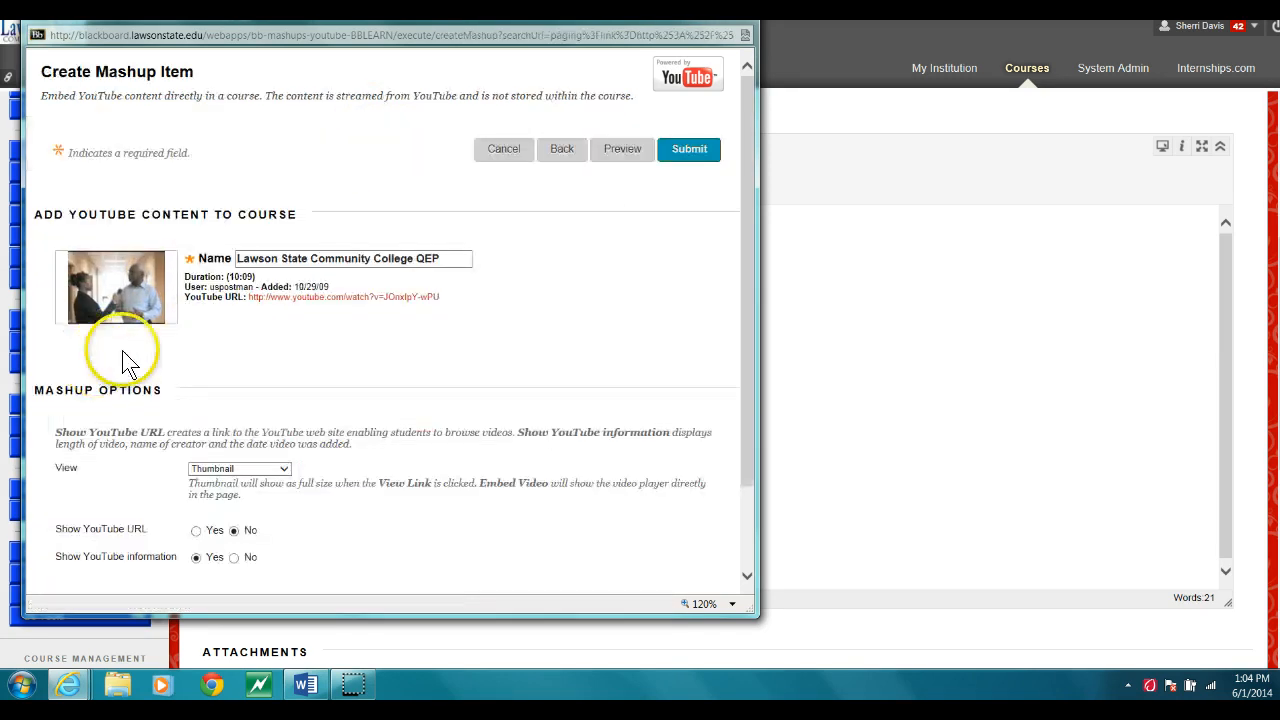
scroll(750, 242, down, 2)
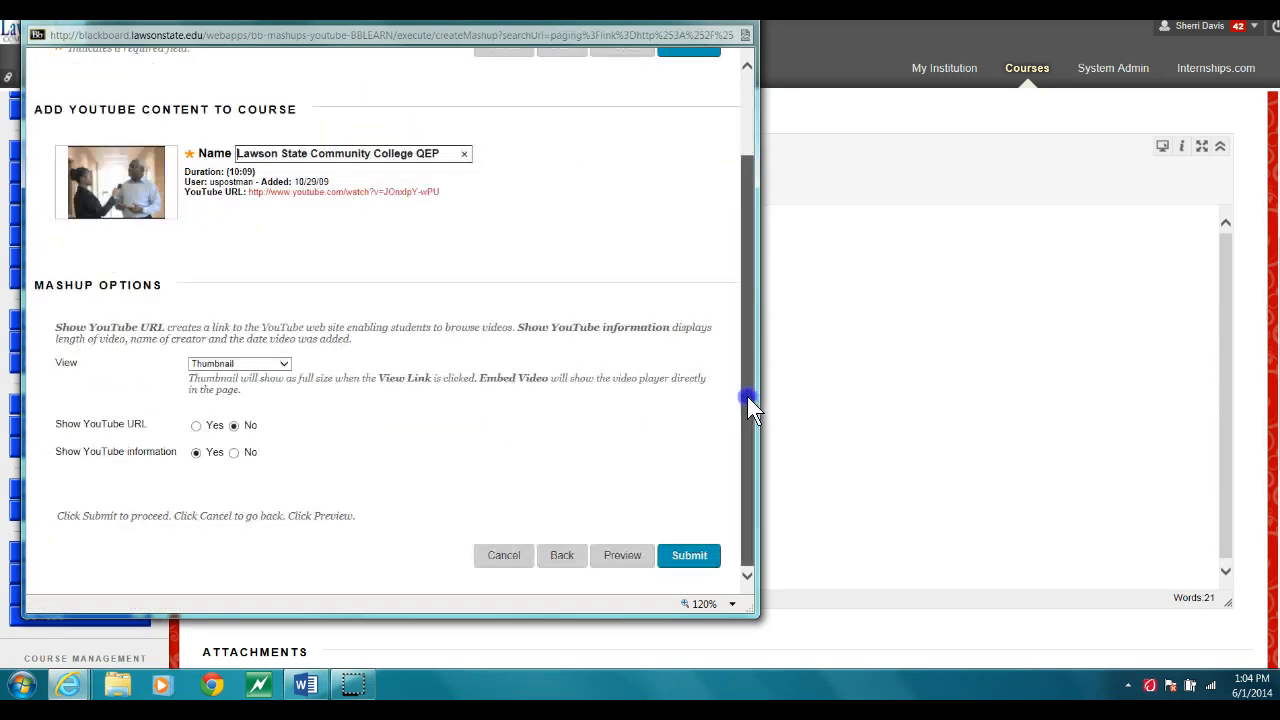
click(200, 425)
click(688, 556)
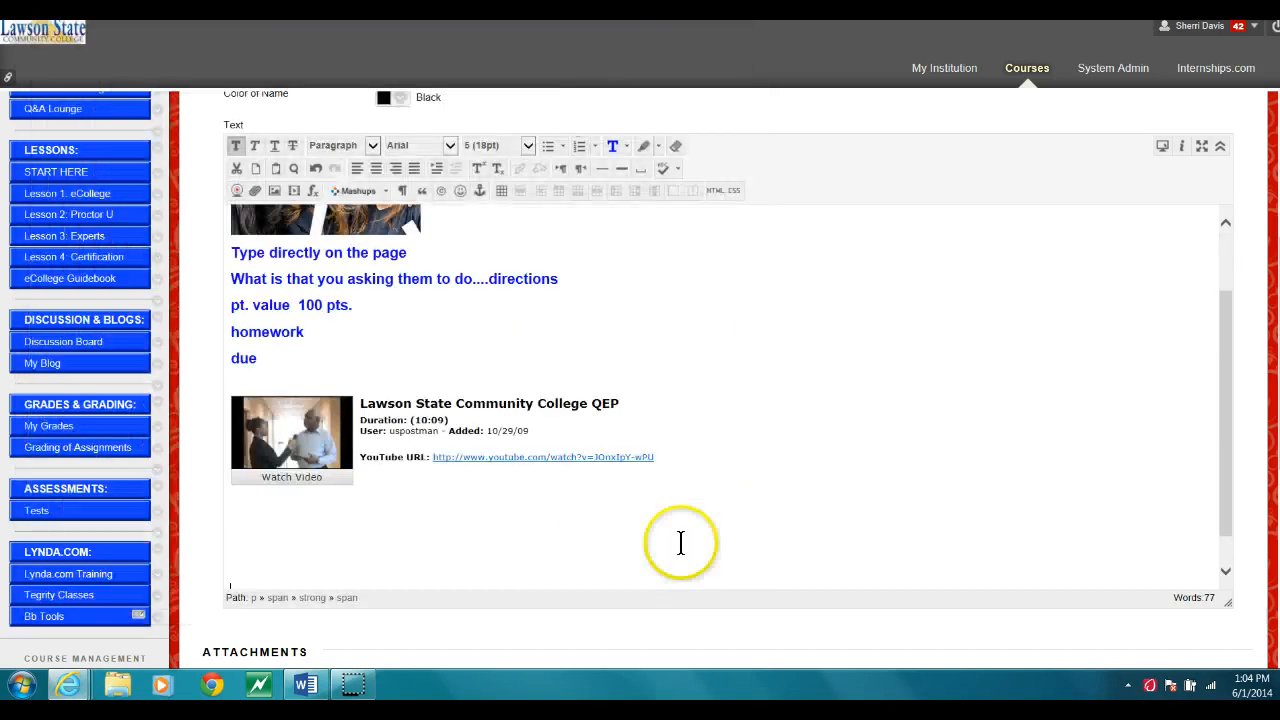
- Copy the inserted video's YouTube URL and embed it as Flash media on the line below the video thumbnail
mouse_move(1235, 423)
mouse_down()
mouse_move(1232, 434)
mouse_move(1232, 368)
mouse_move(1235, 430)
mouse_move(1229, 408)
mouse_up()
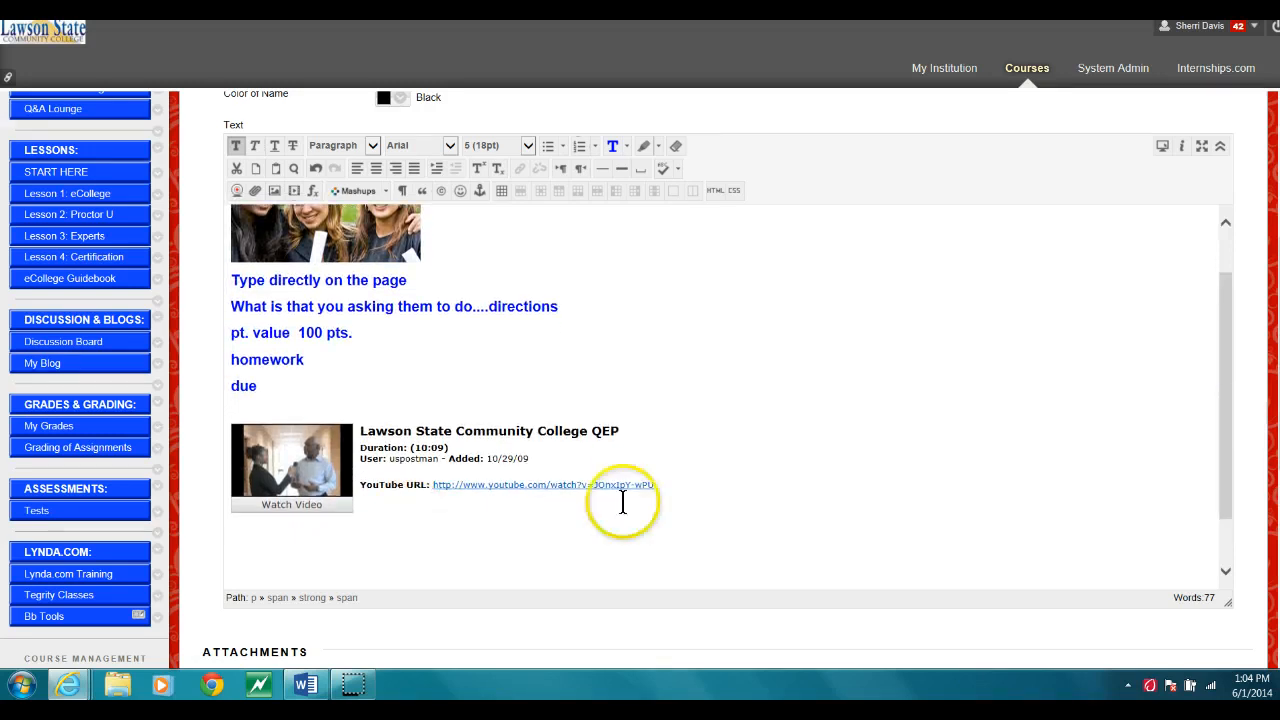
drag(666, 489, 432, 484)
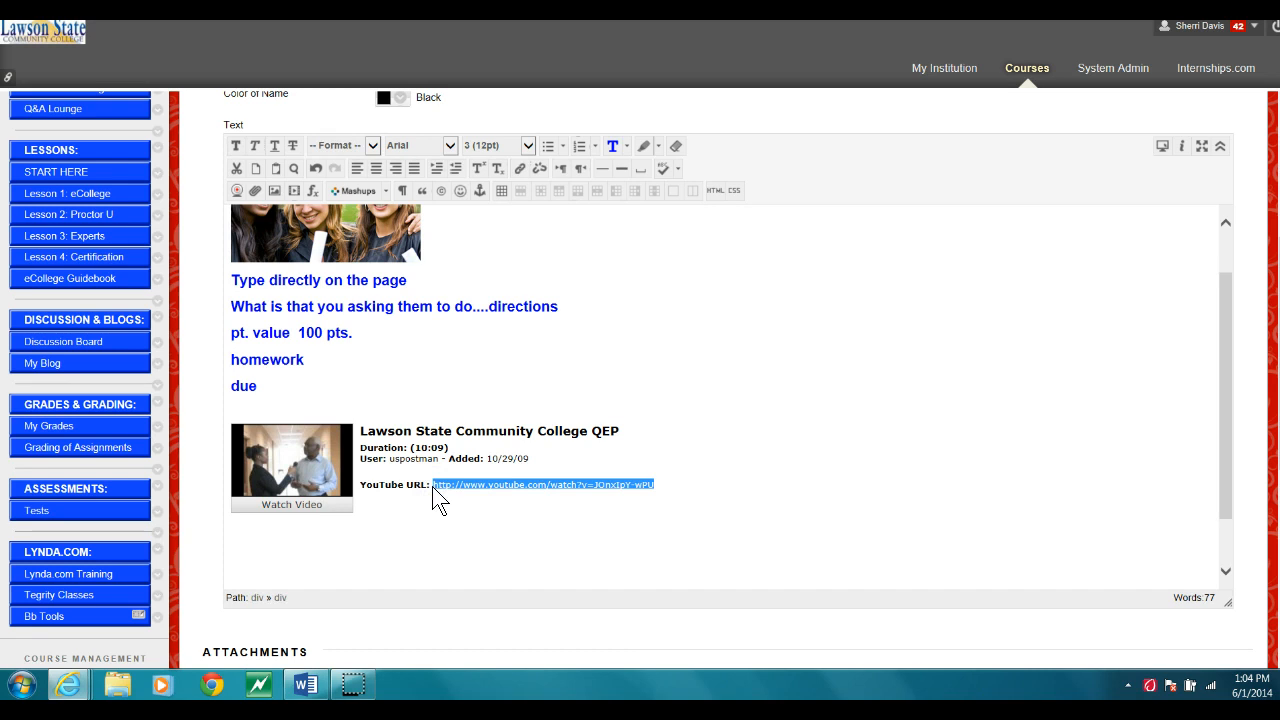
click(372, 511)
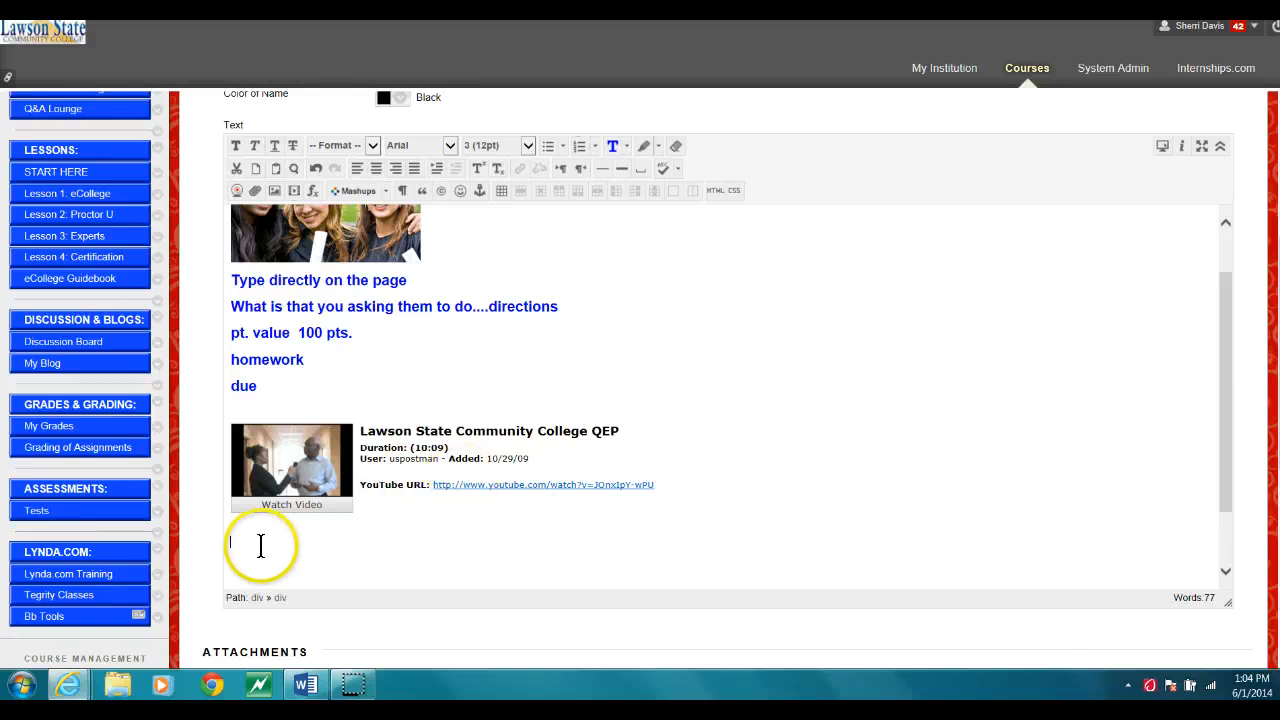
drag(686, 485, 438, 490)
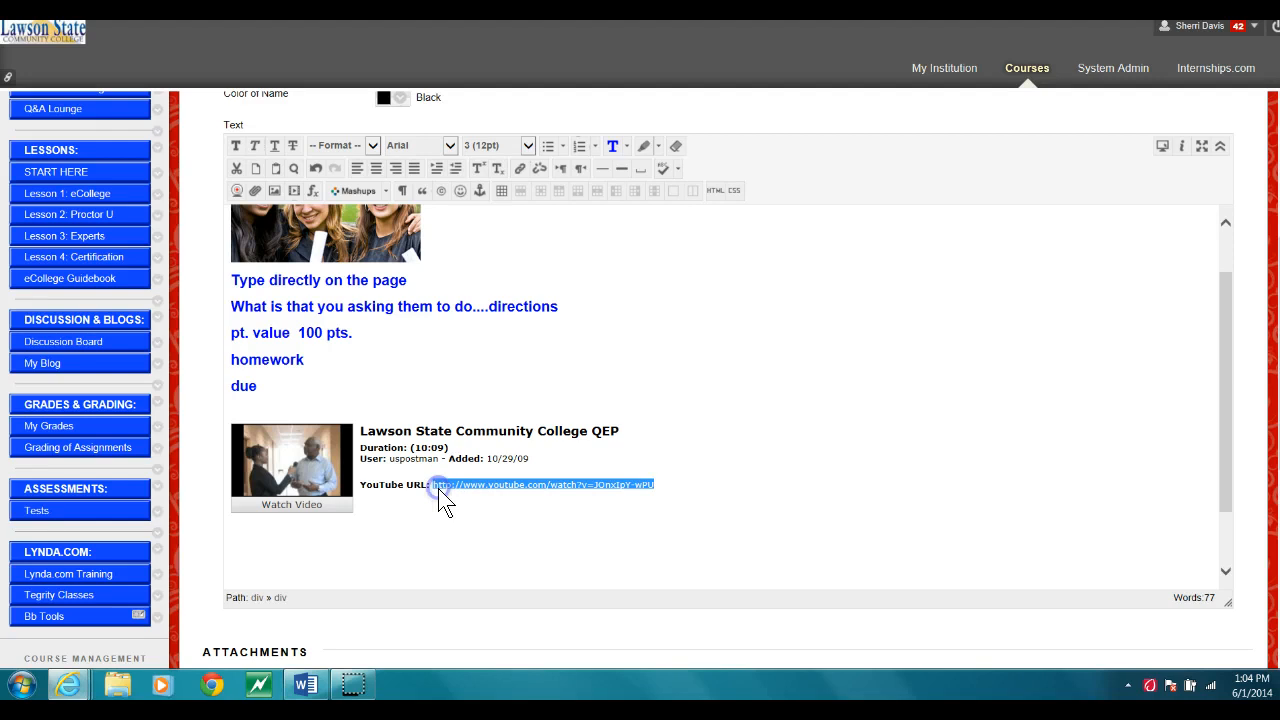
click(243, 532)
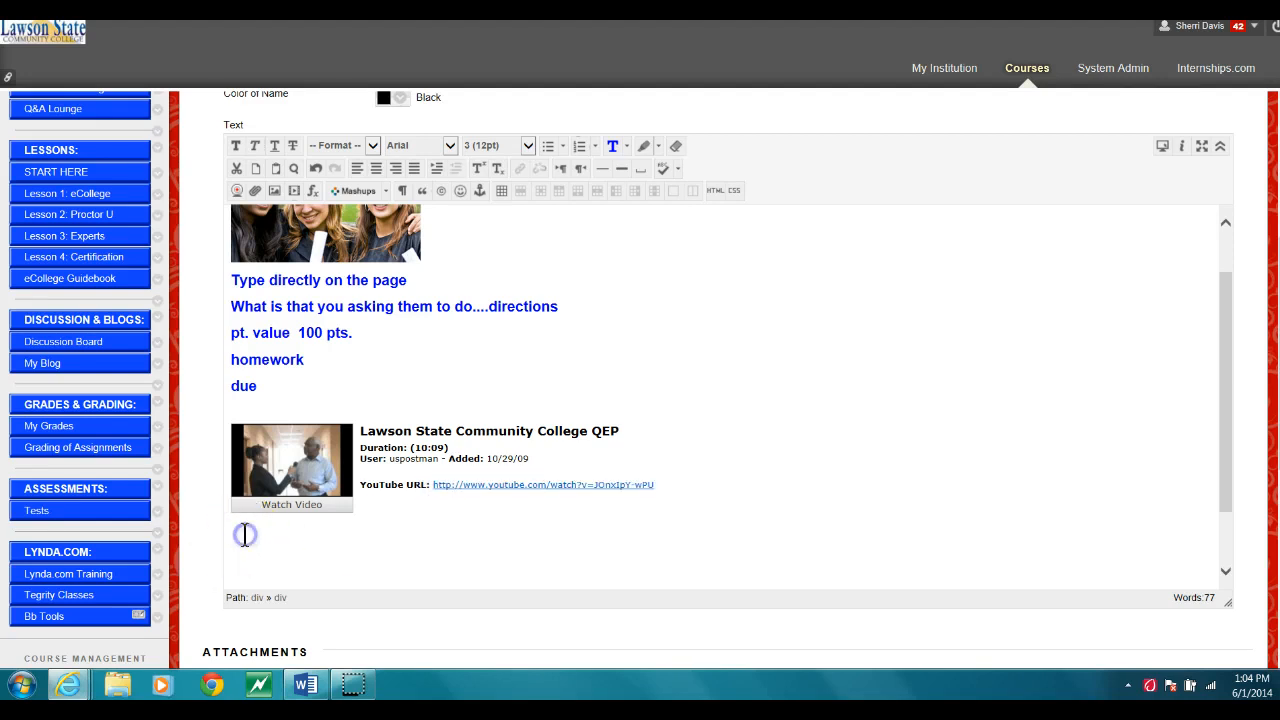
click(292, 190)
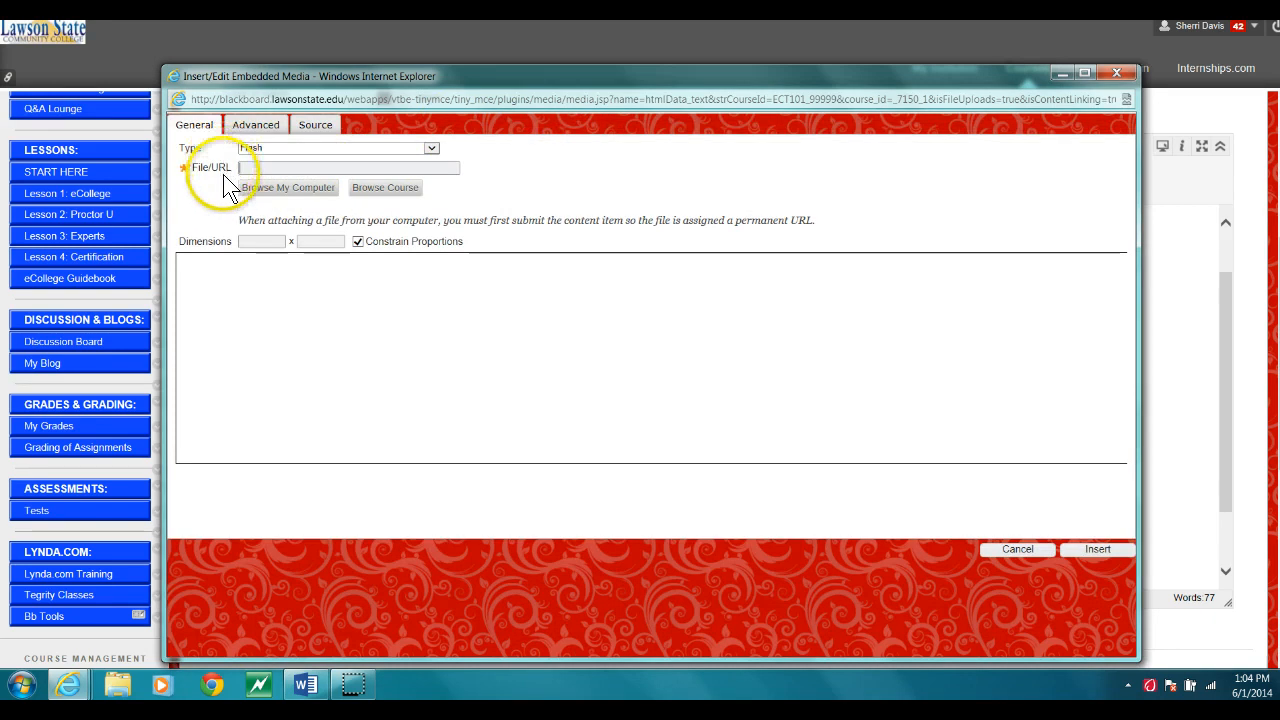
text(http://www.youtube.com/watch?v=JOnxlpY-wPU)
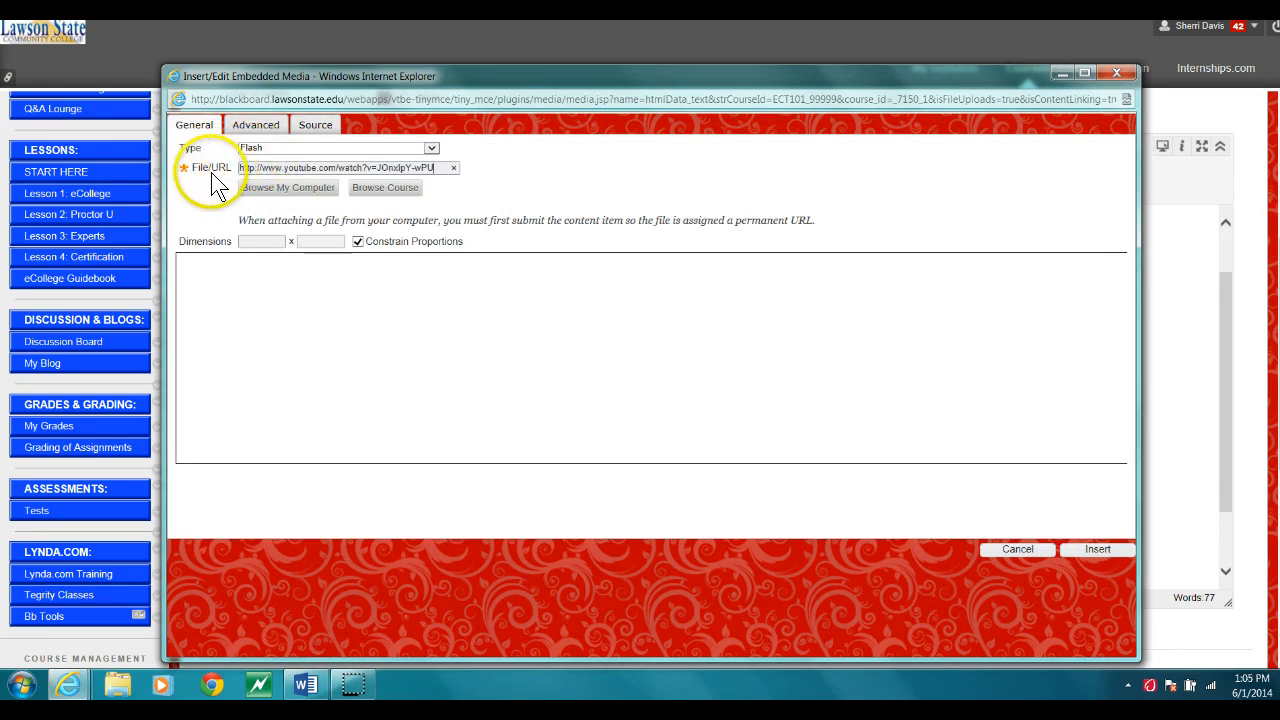
click(1092, 549)
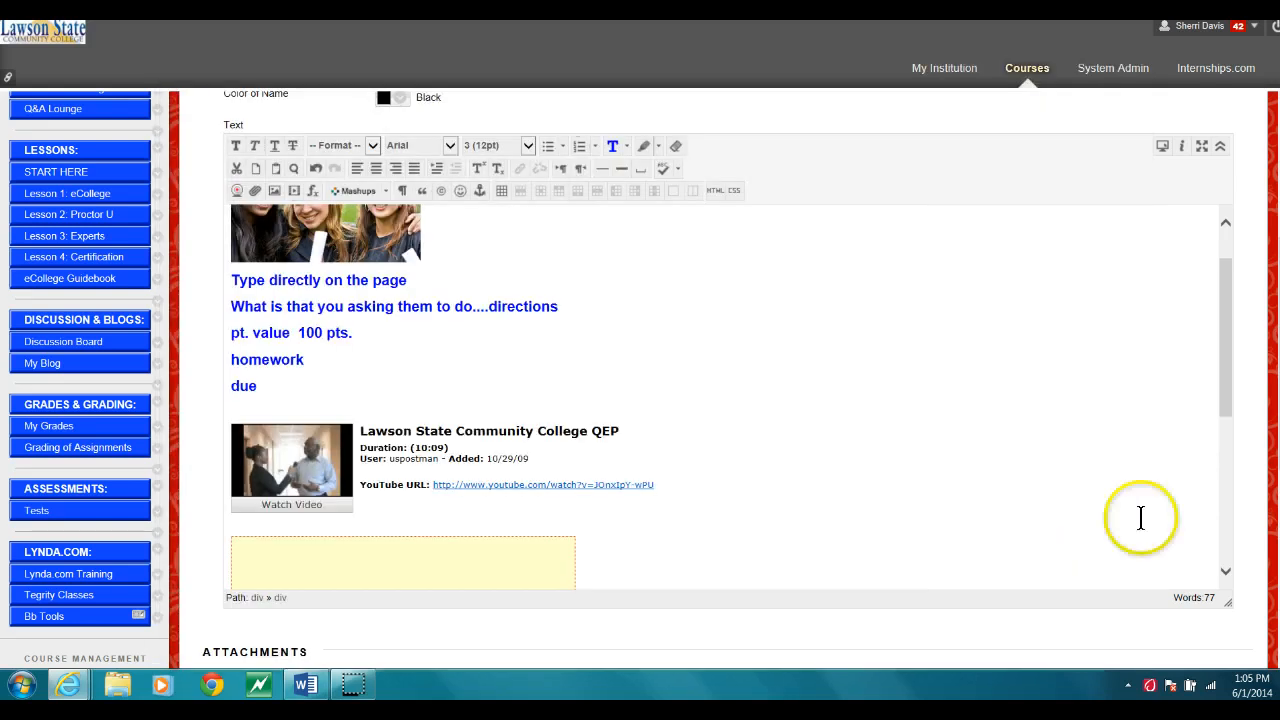
- Shrink the embedded media placeholder below the video thumbnail and deselect it
drag(1223, 377, 1240, 490)
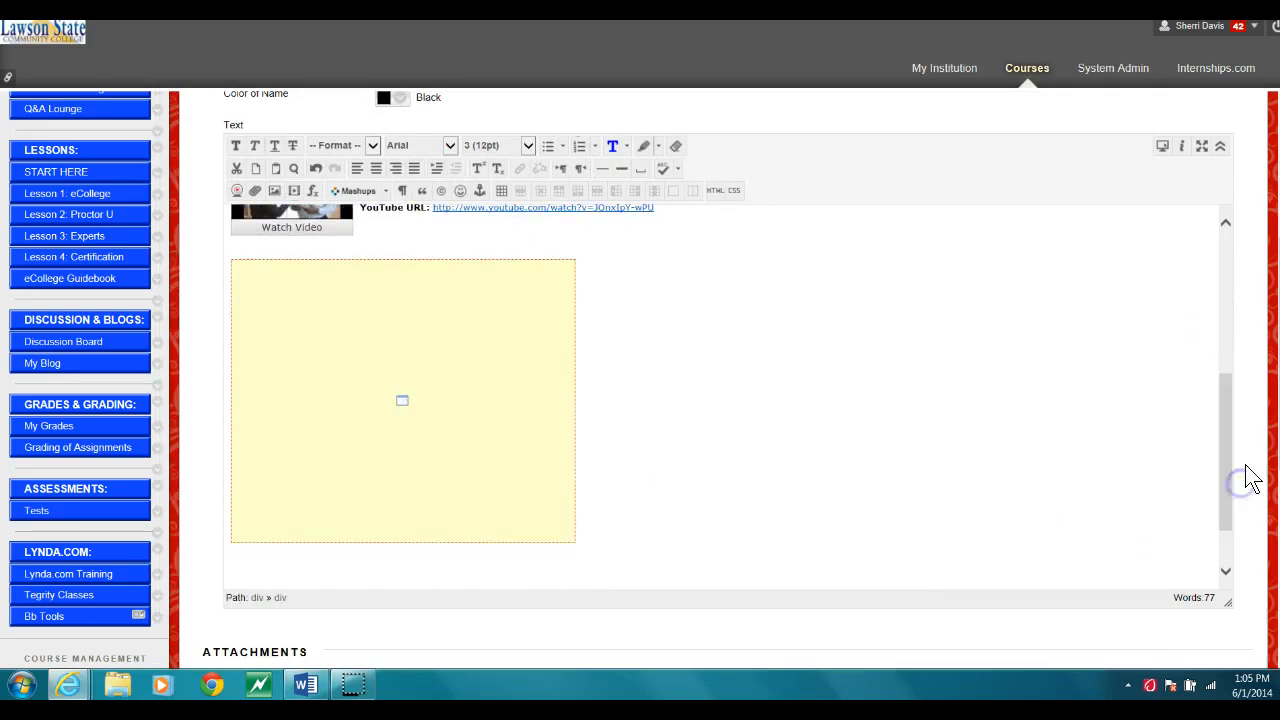
scroll(1268, 480, down, 3)
scroll(640, 378, up, 2)
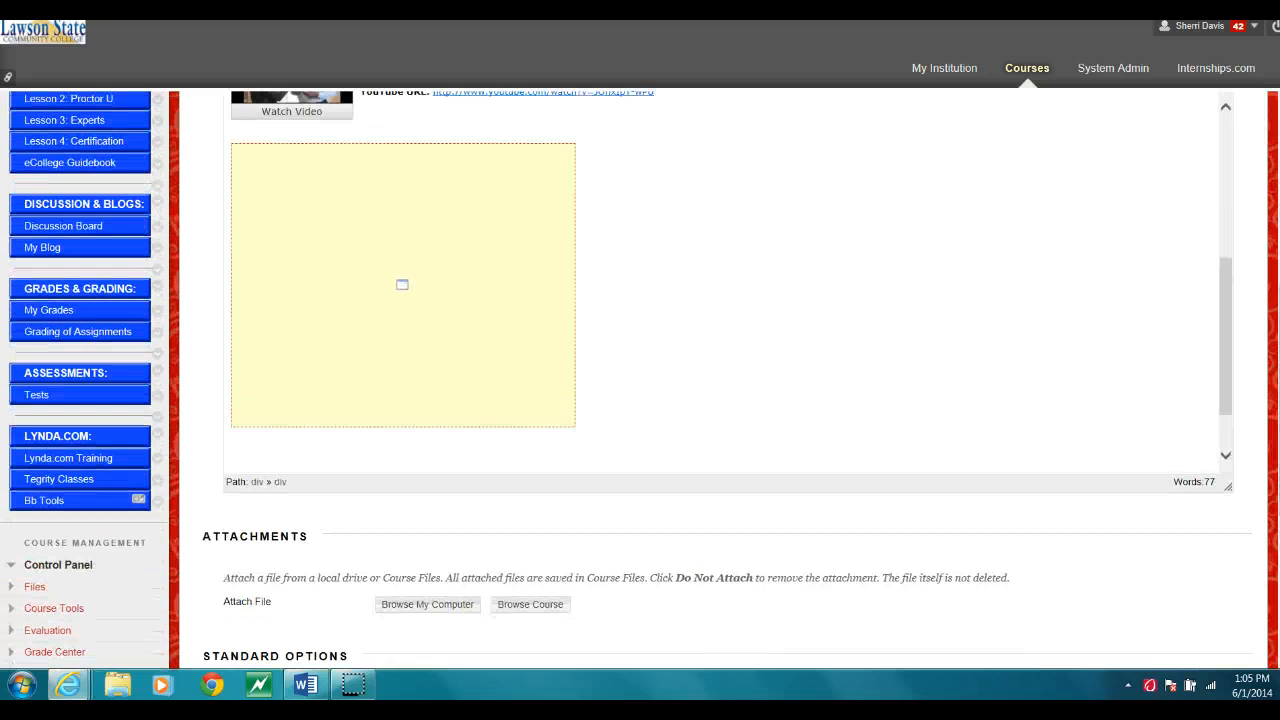
click(431, 272)
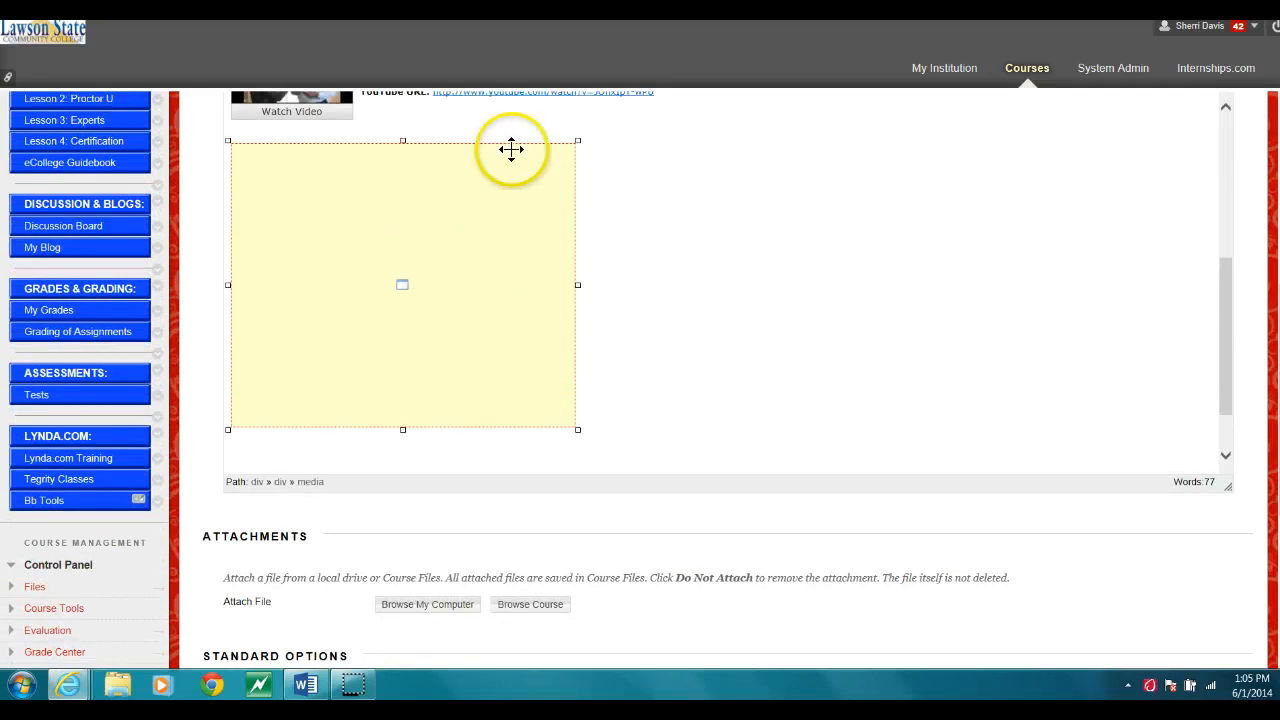
drag(402, 140, 411, 231)
click(626, 306)
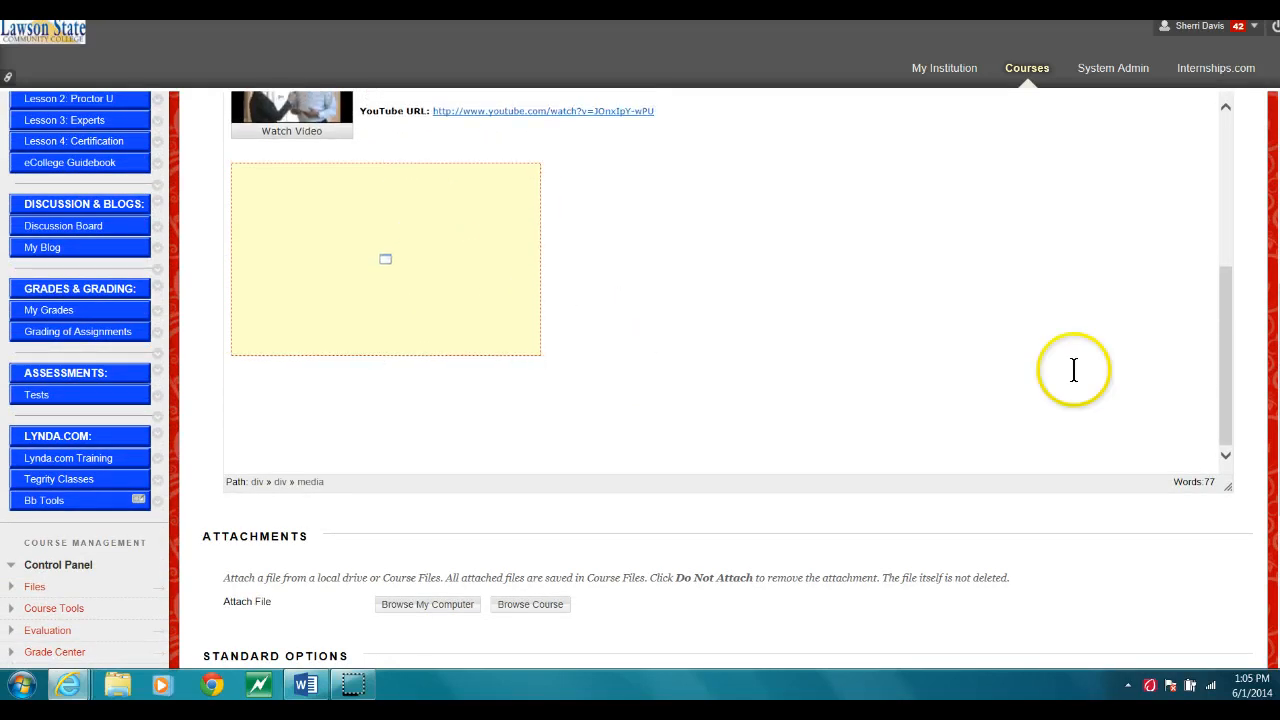
drag(1223, 385, 1248, 394)
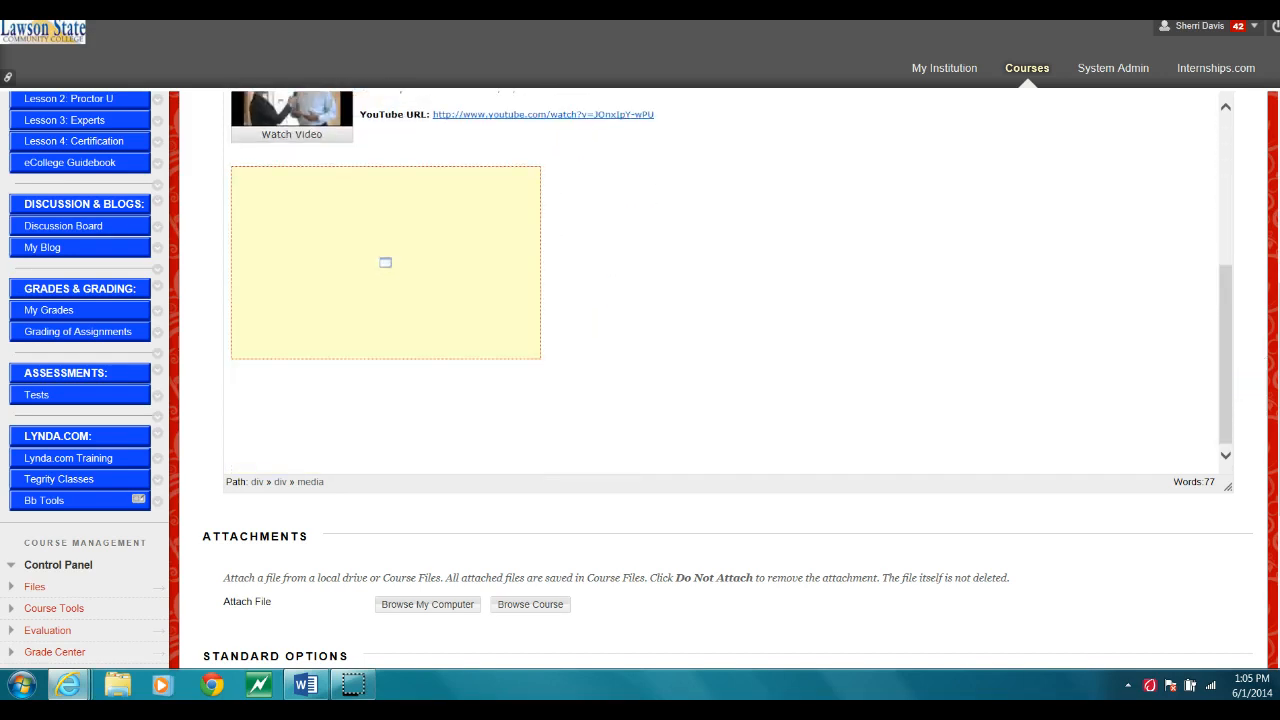
scroll(880, 466, up, 1)
click(566, 418)
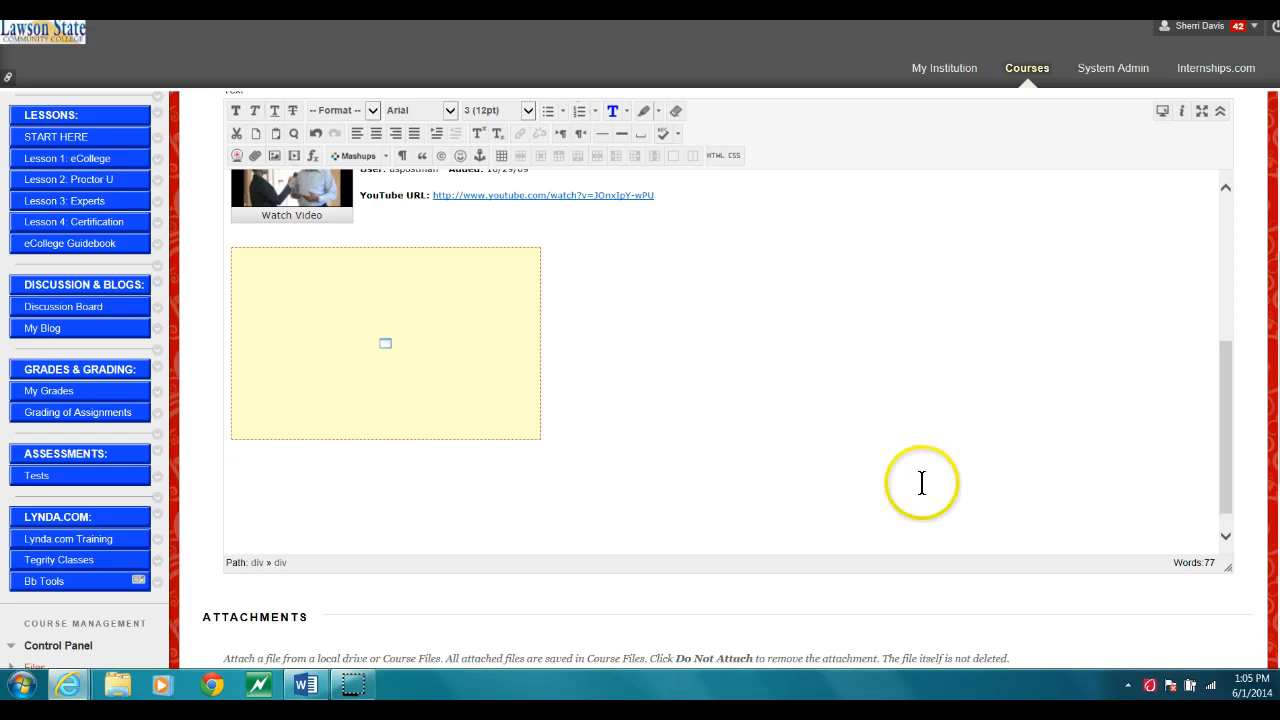
- Add the line "Click here for the handout:" directly below the graduates image
drag(1237, 491, 1234, 329)
click(465, 281)
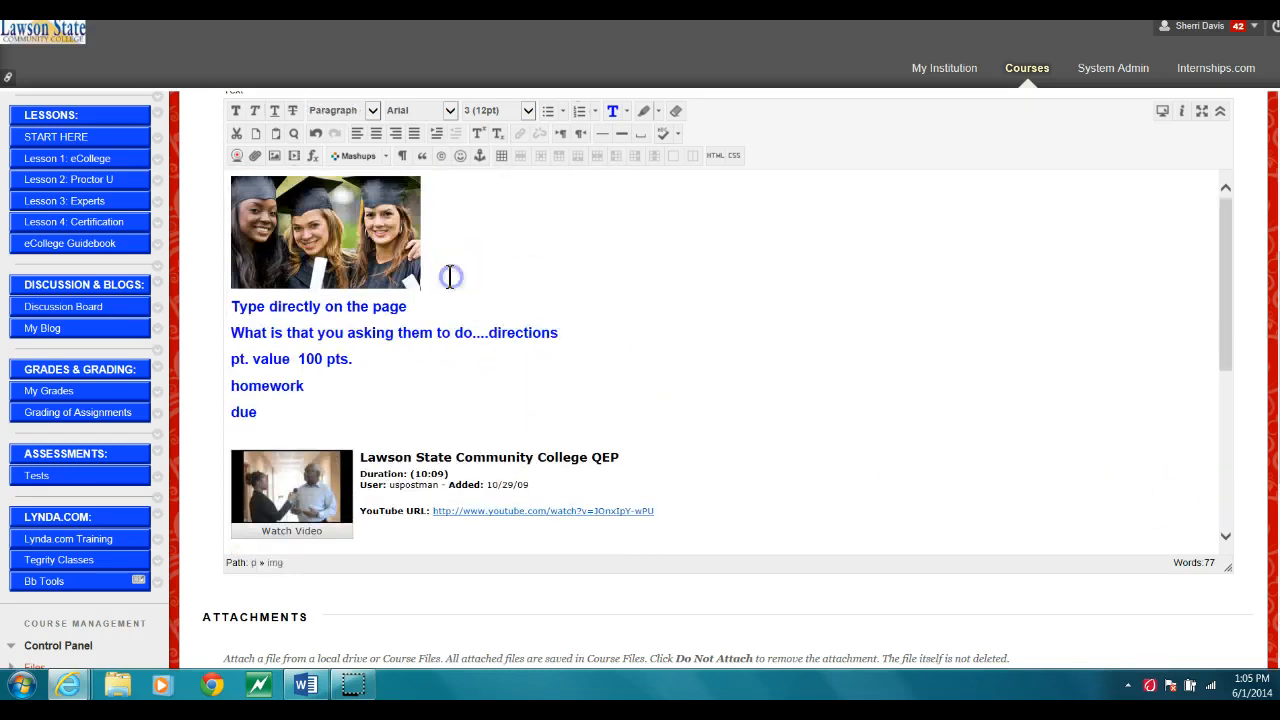
key(Return)
key(BackSpace)
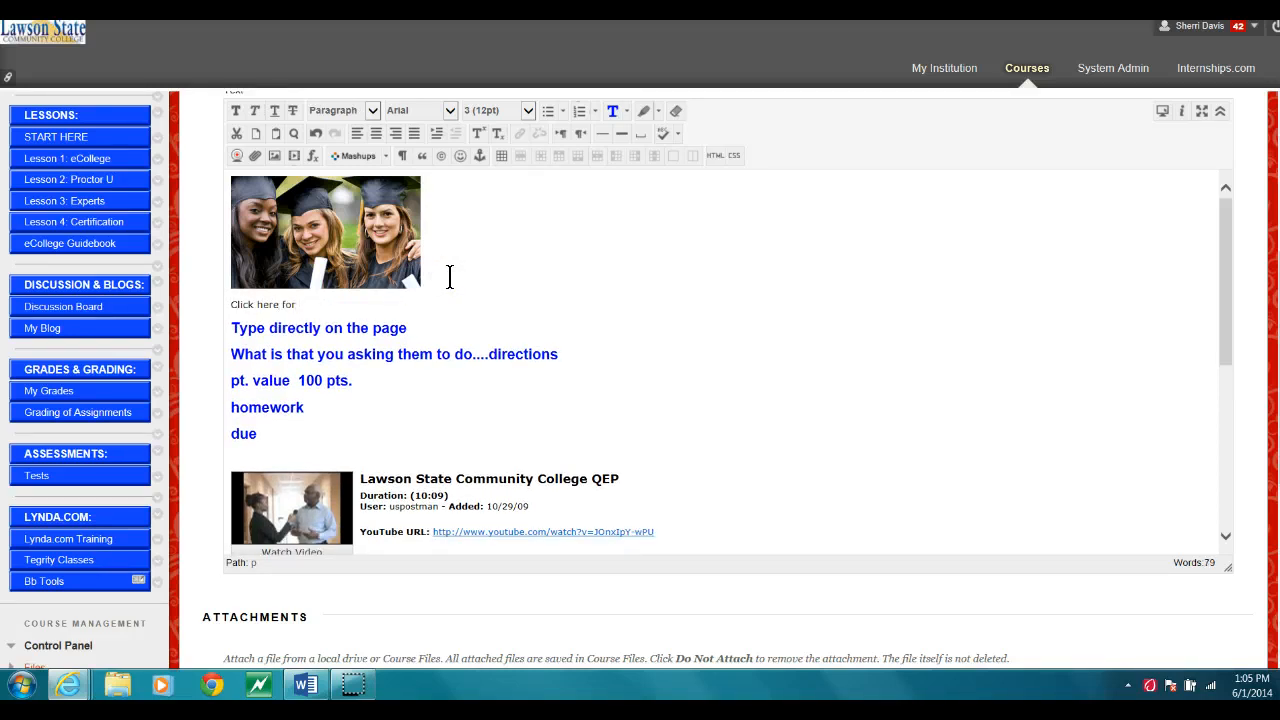
text(Click here for the handout:)
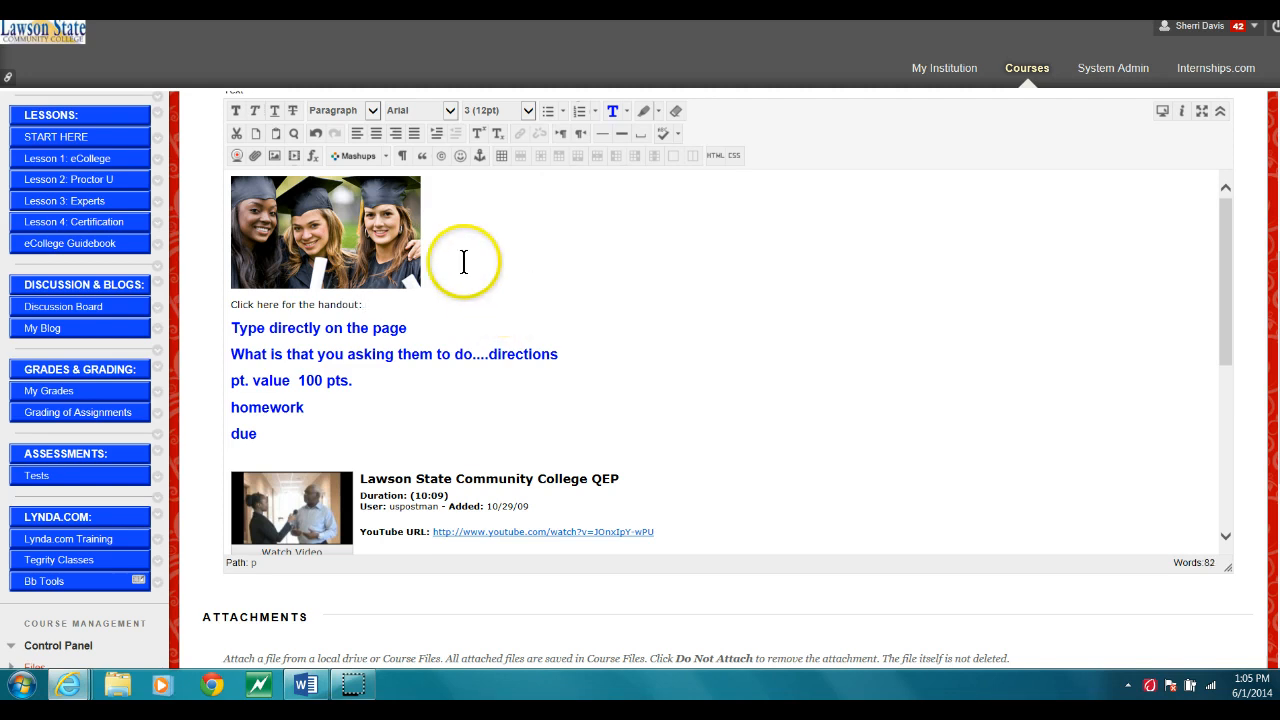
- Attach LSCC Videos.docx from the computer's Documents library as a content link after "Click here for the handout:"
click(256, 156)
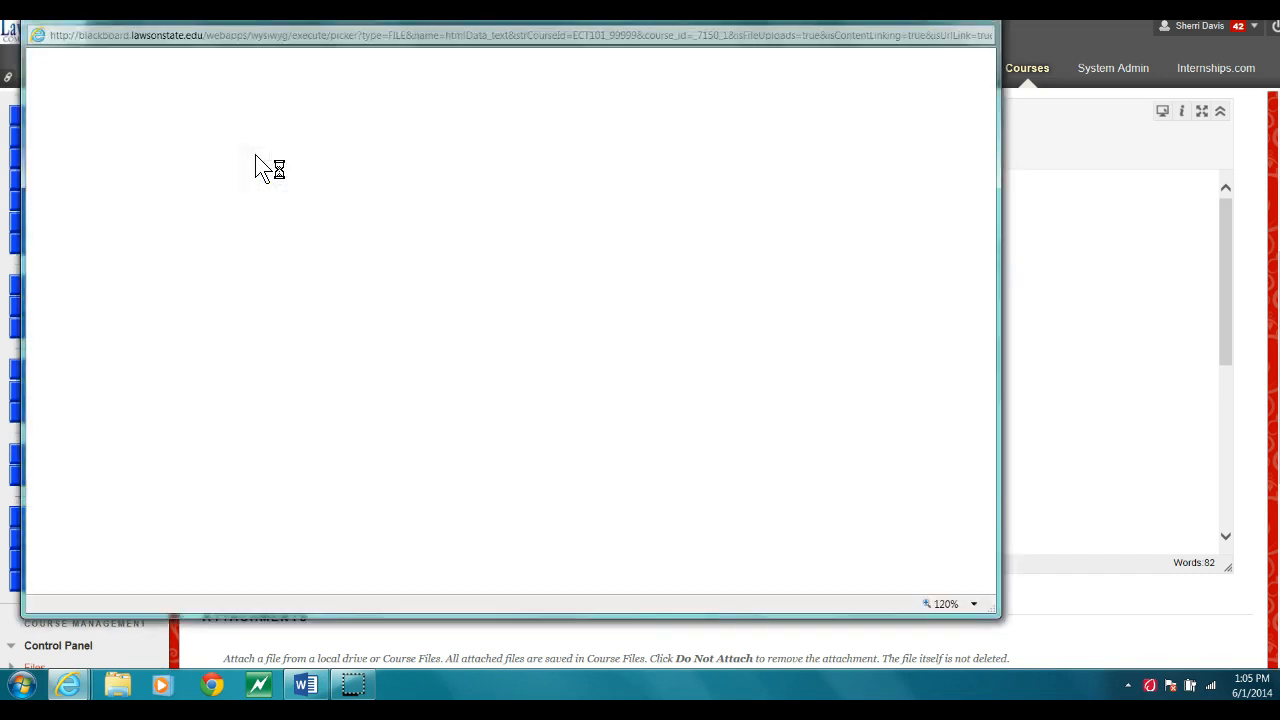
click(262, 260)
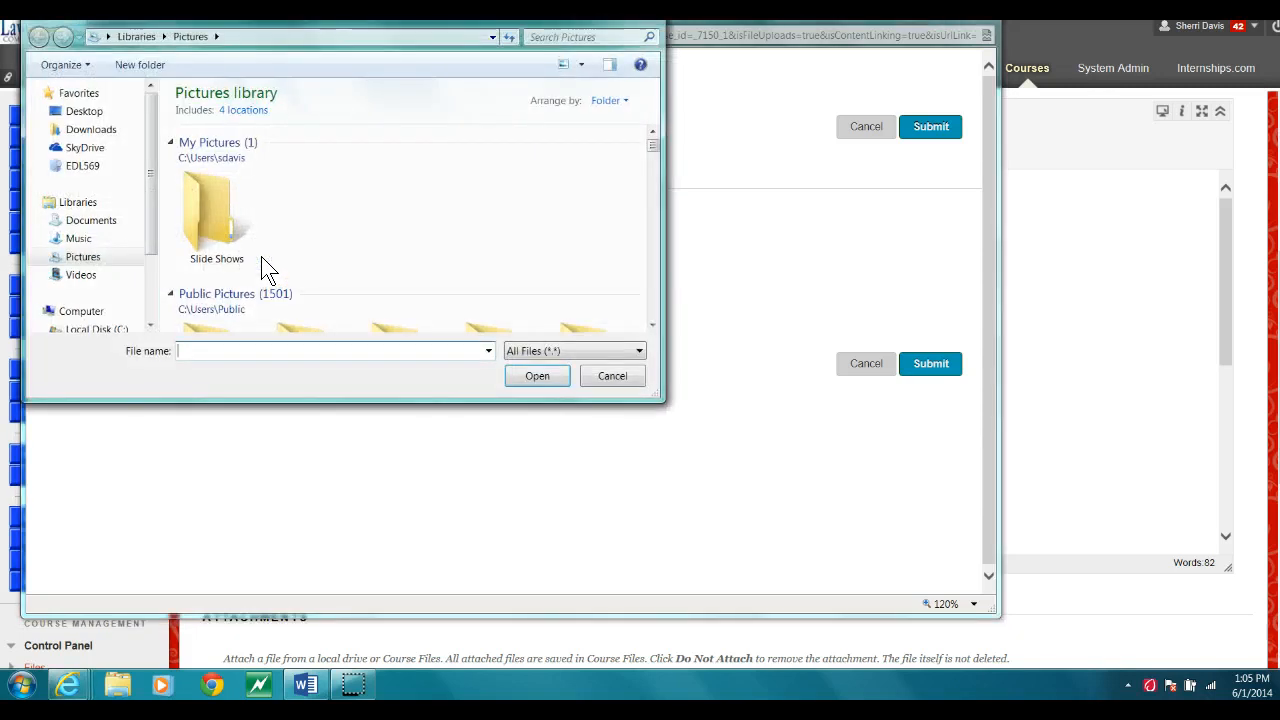
click(651, 324)
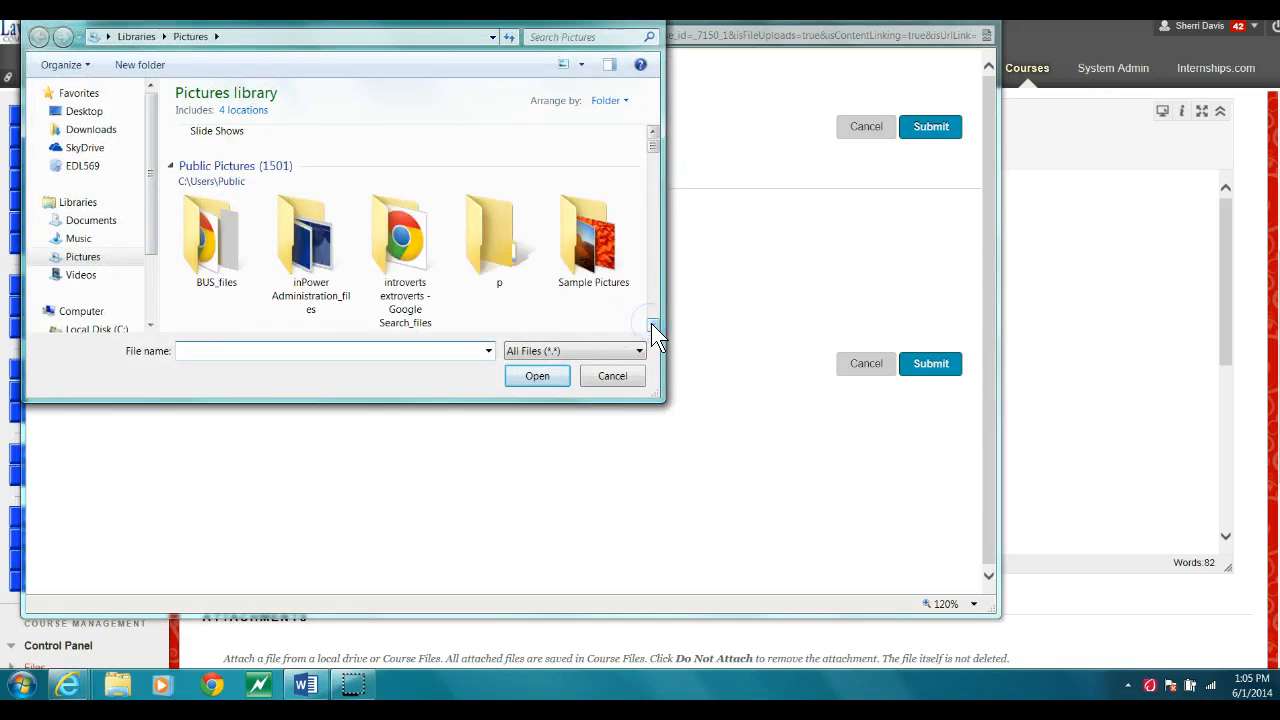
click(651, 324)
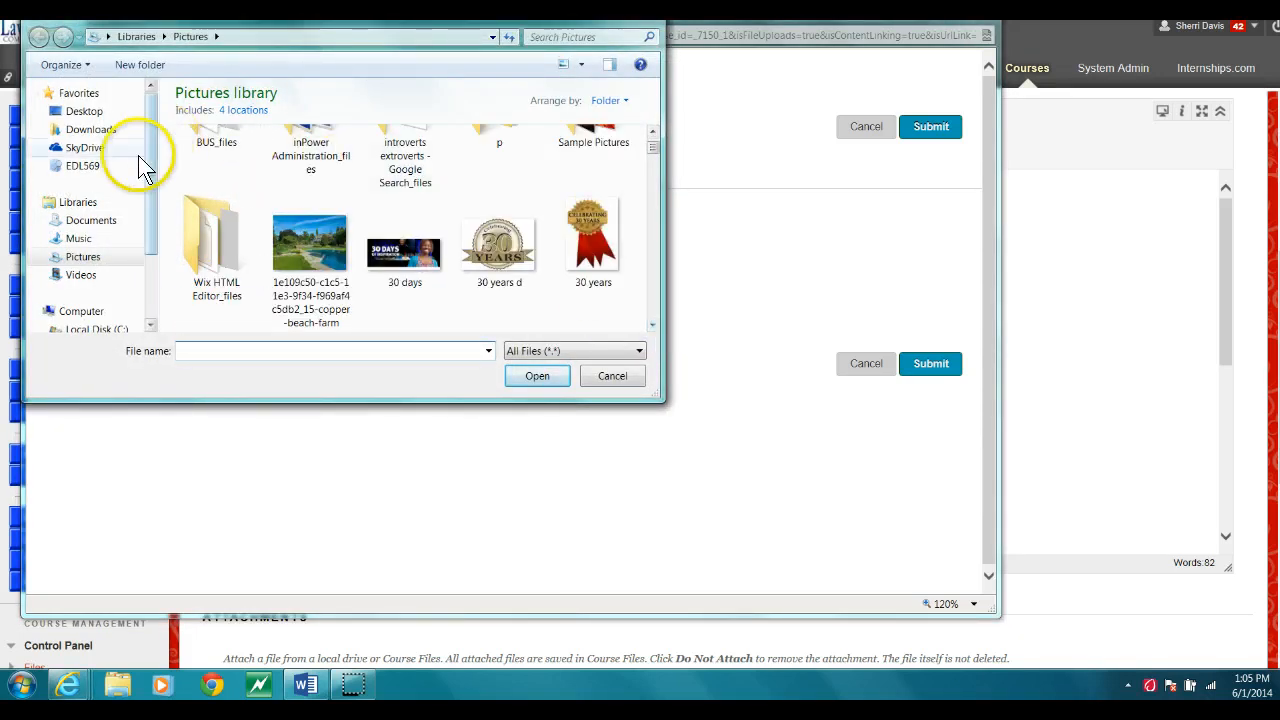
click(90, 219)
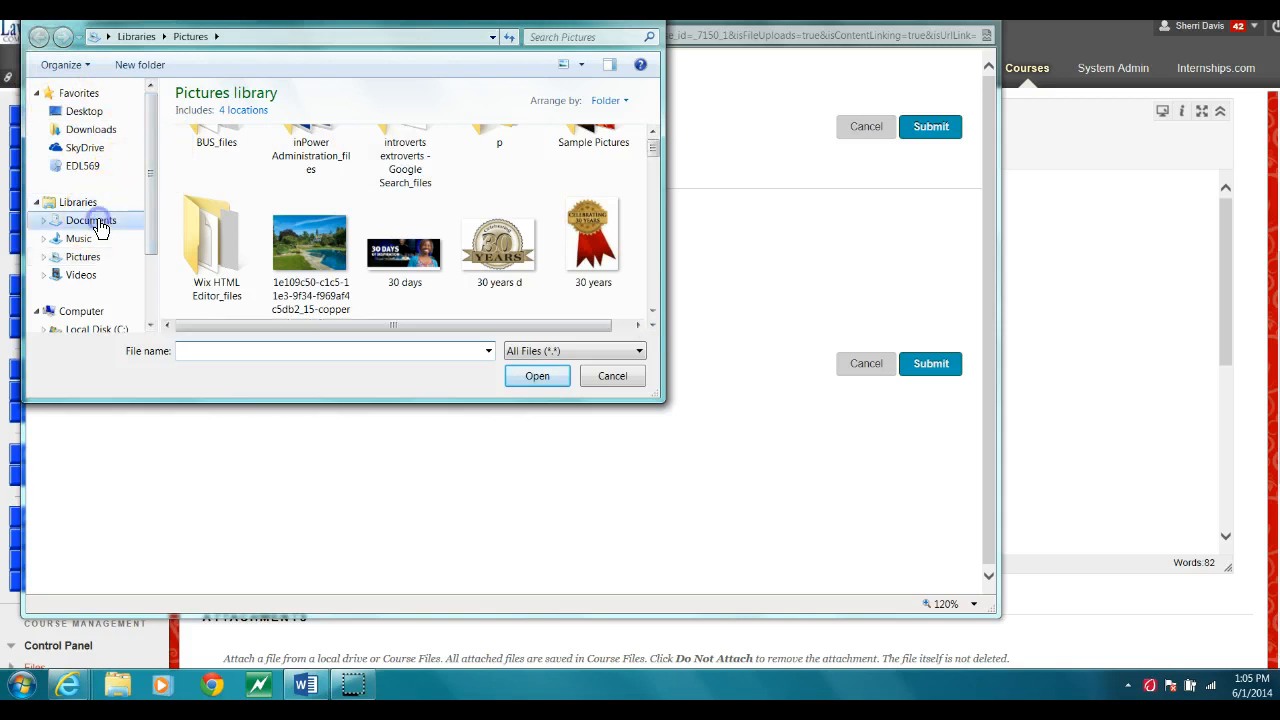
click(653, 314)
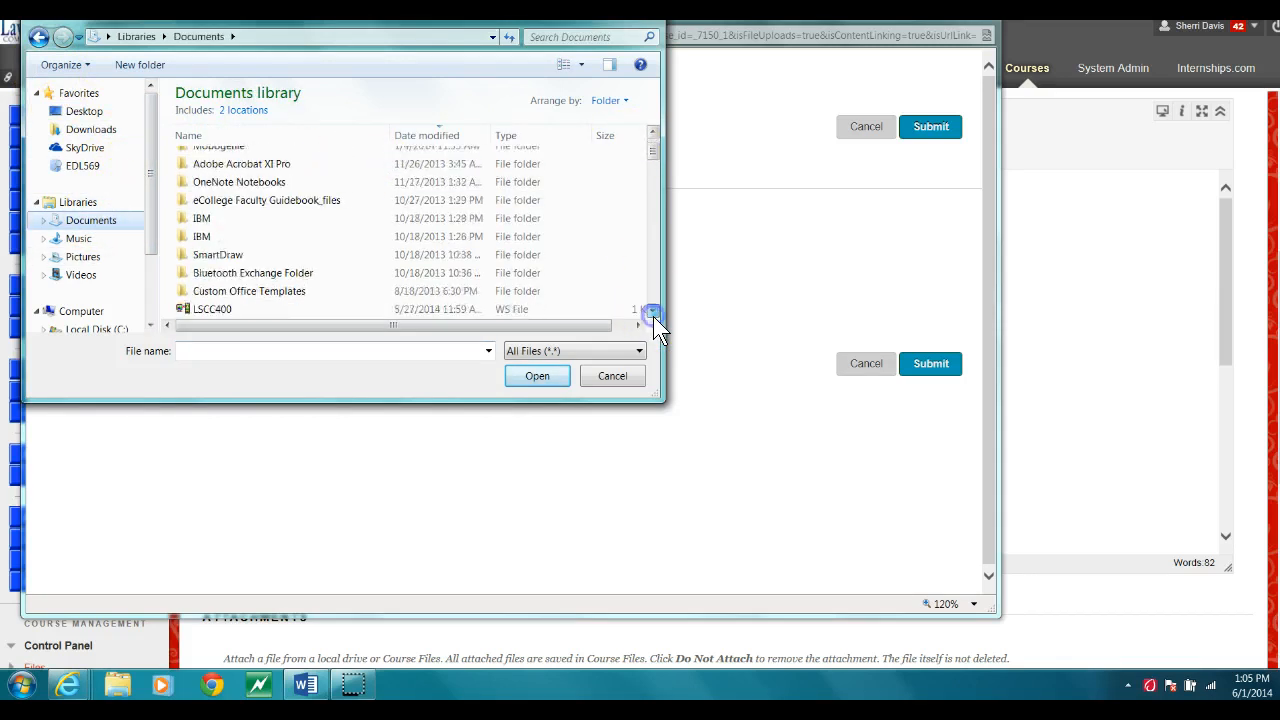
click(653, 314)
click(653, 314)
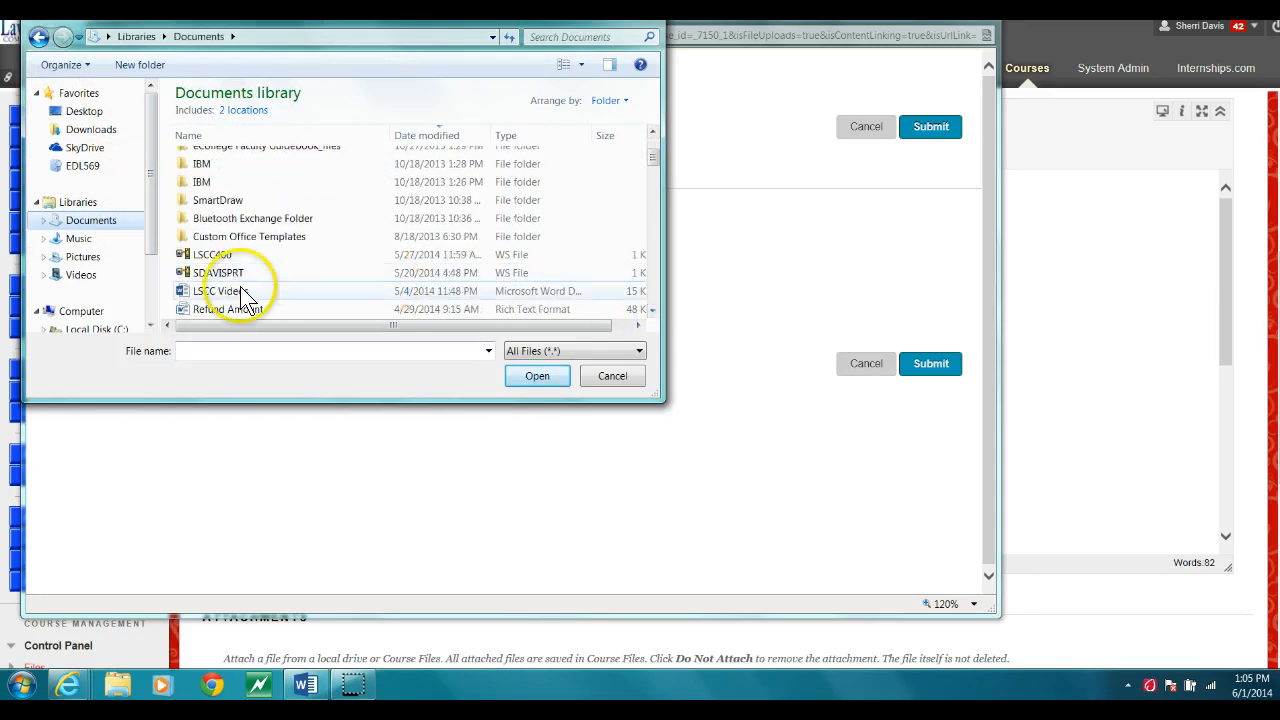
click(225, 291)
click(535, 378)
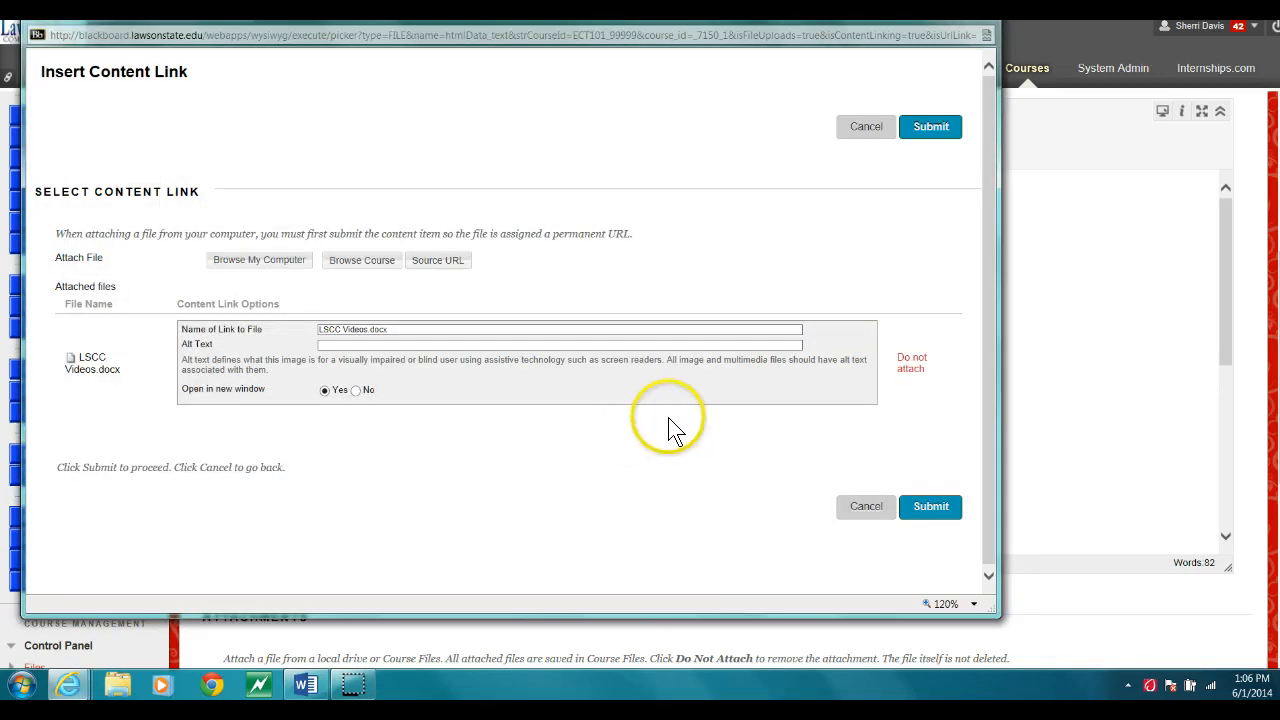
click(941, 505)
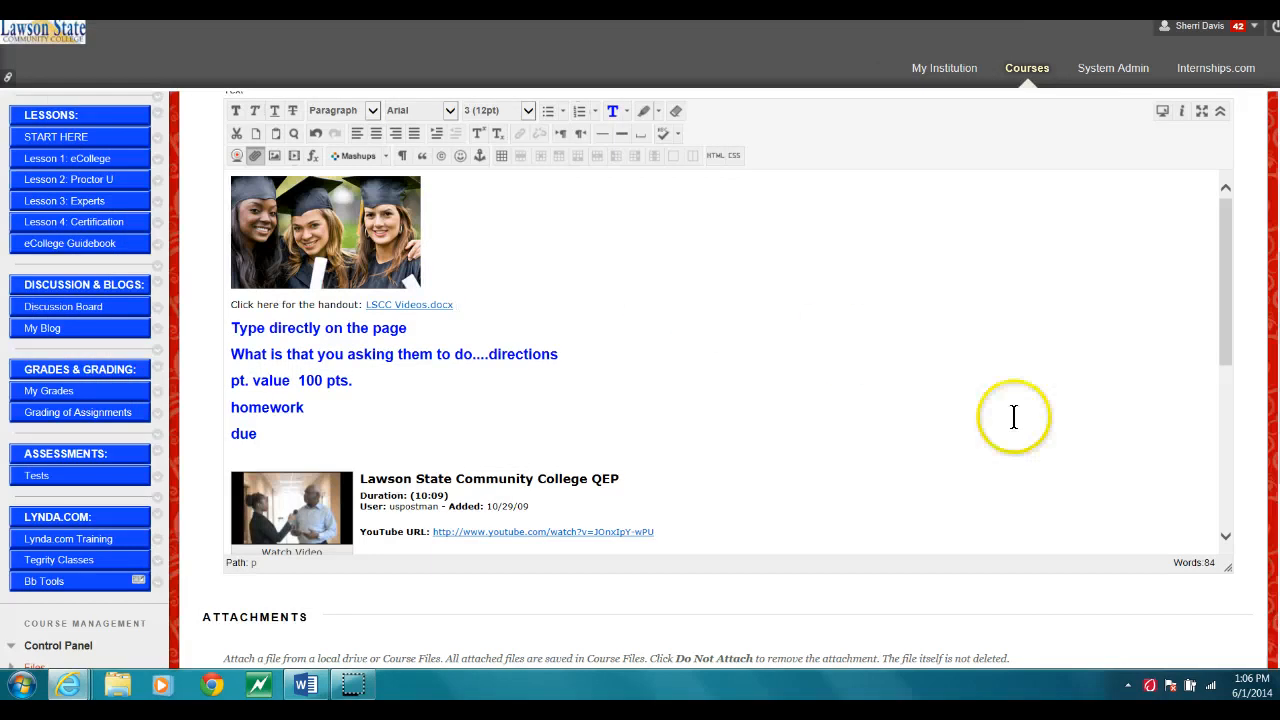
click(1235, 315)
click(883, 364)
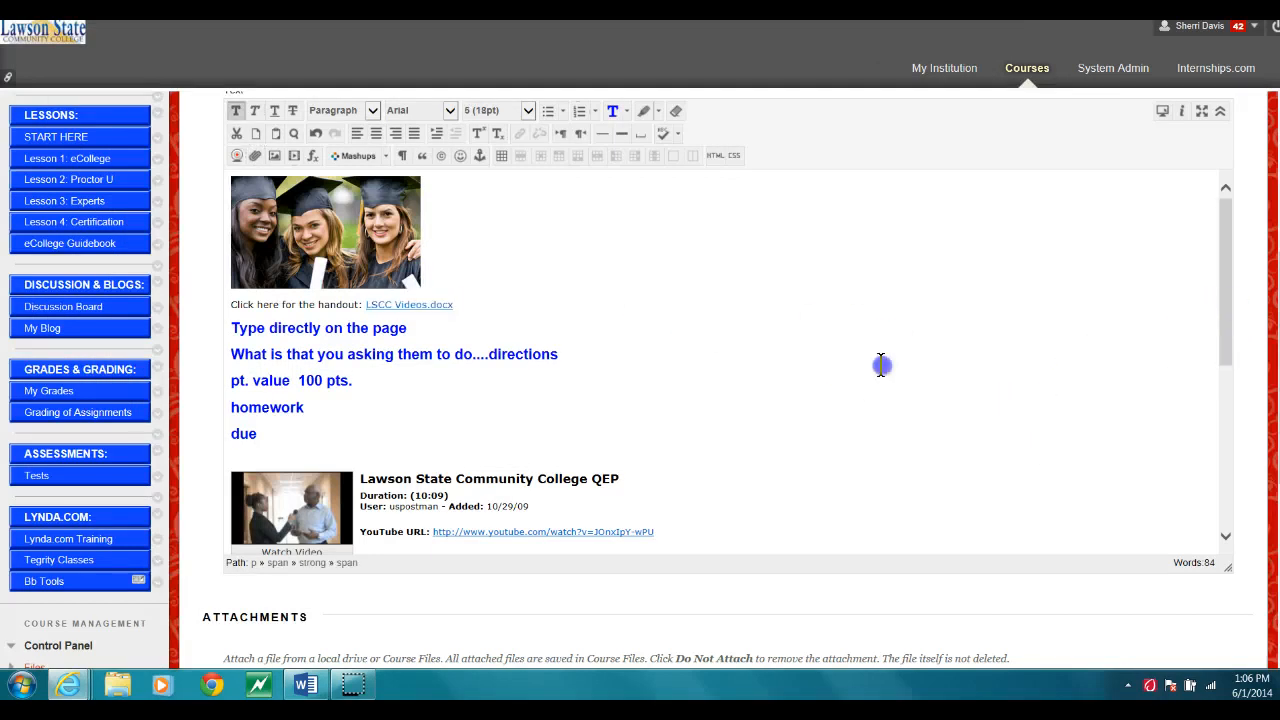
click(1237, 409)
drag(1229, 277, 1237, 251)
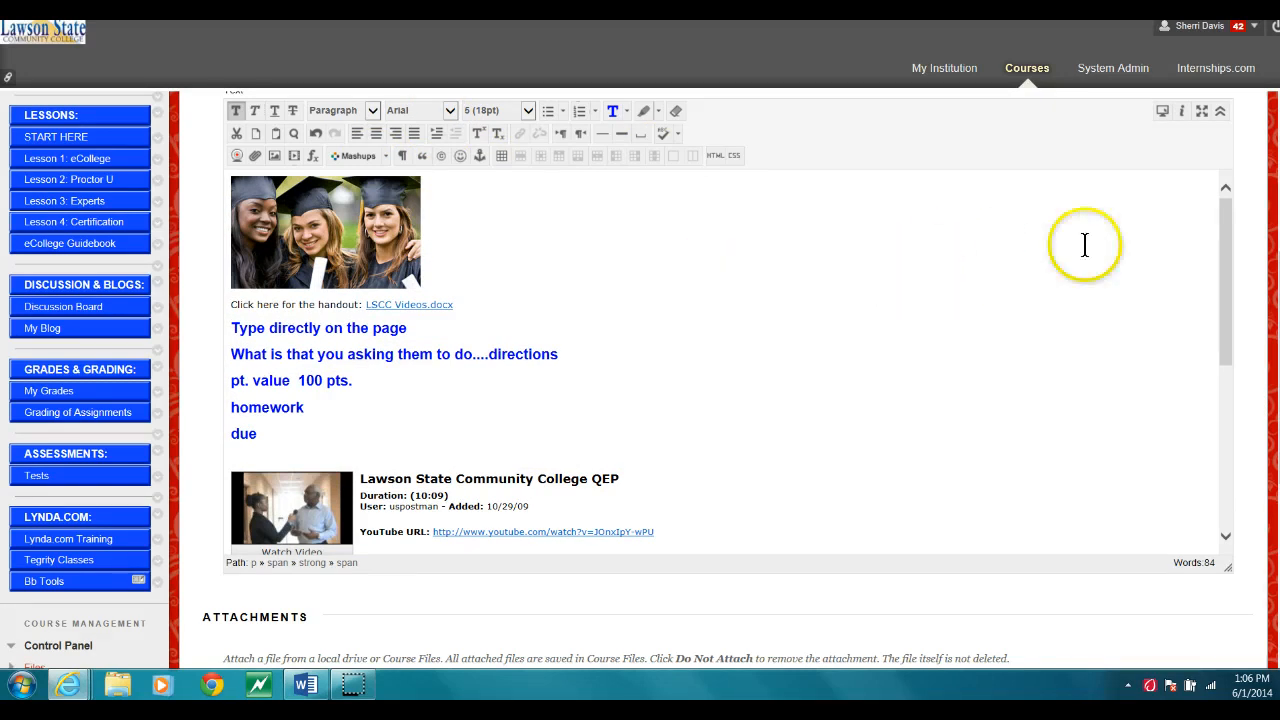
- Copy the entire content of the item's text and submit the Lesson 1 Assign. (Commas) item
drag(1229, 280, 1223, 523)
click(723, 414)
key(ctrl+a)
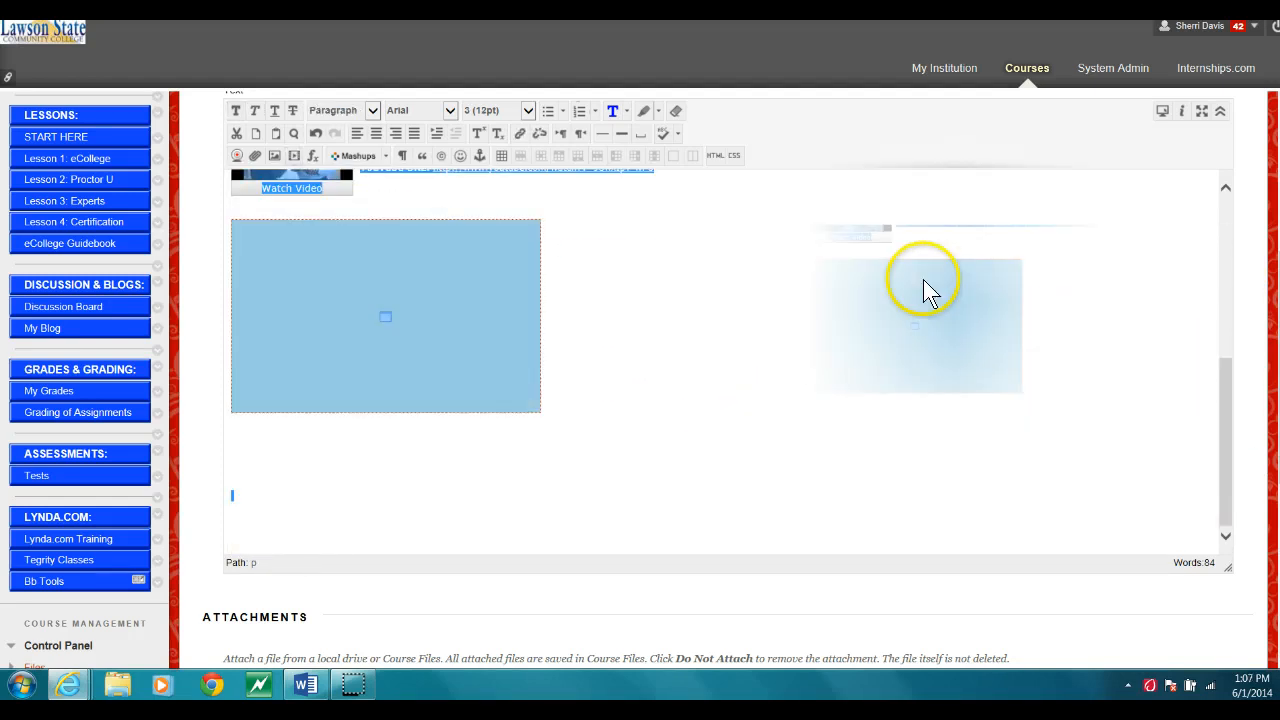
click(845, 375)
scroll(700, 380, down, 4)
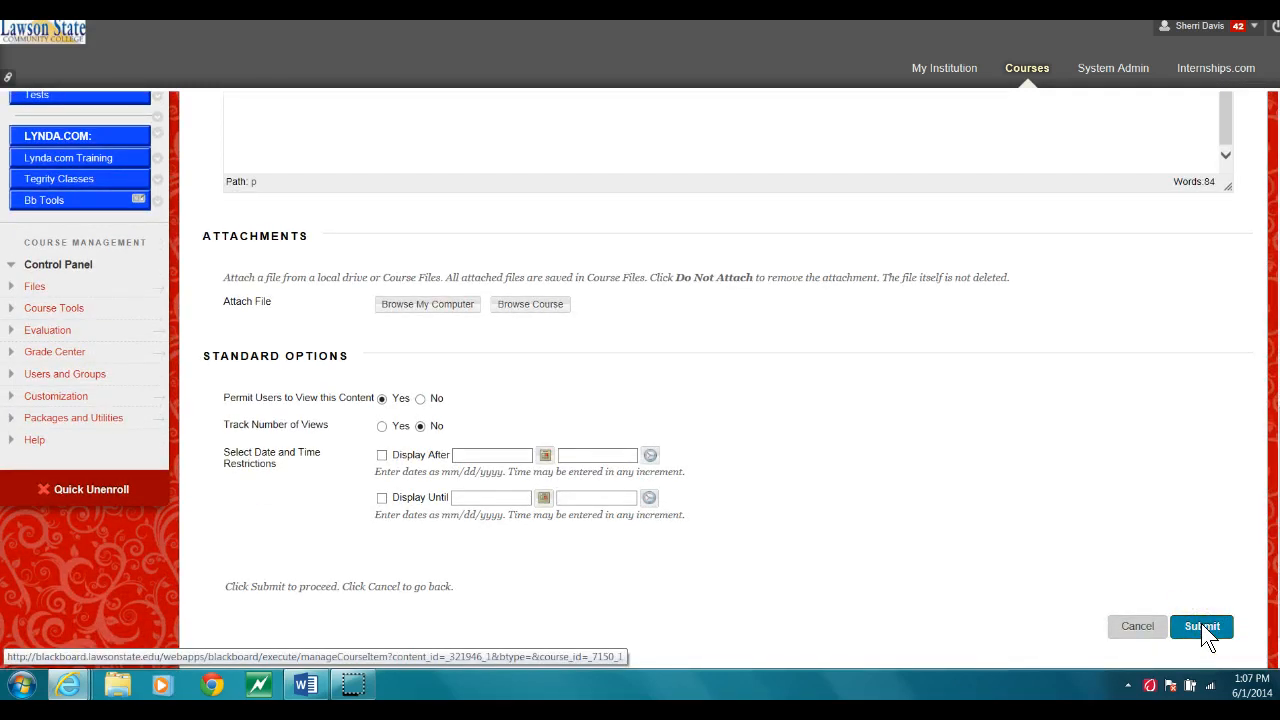
click(1203, 627)
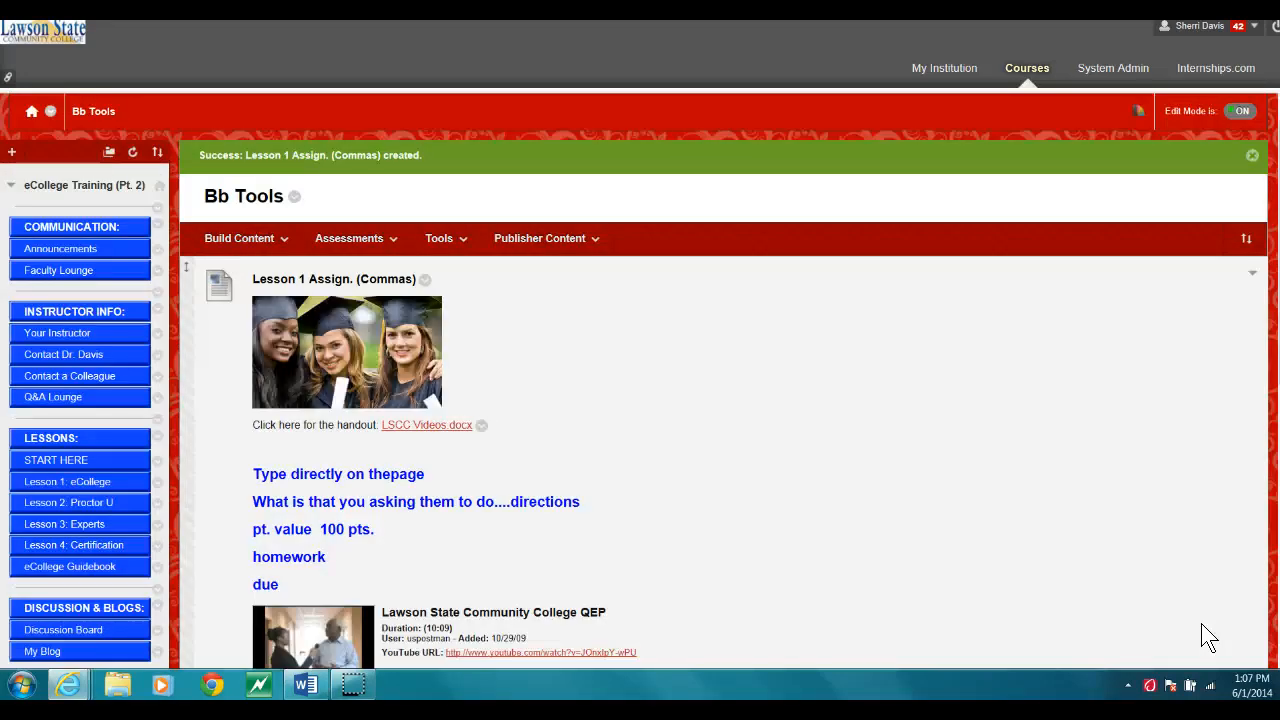
- Create a new content item named "test" and paste the copied lesson content into its text
scroll(1201, 623, down, 5)
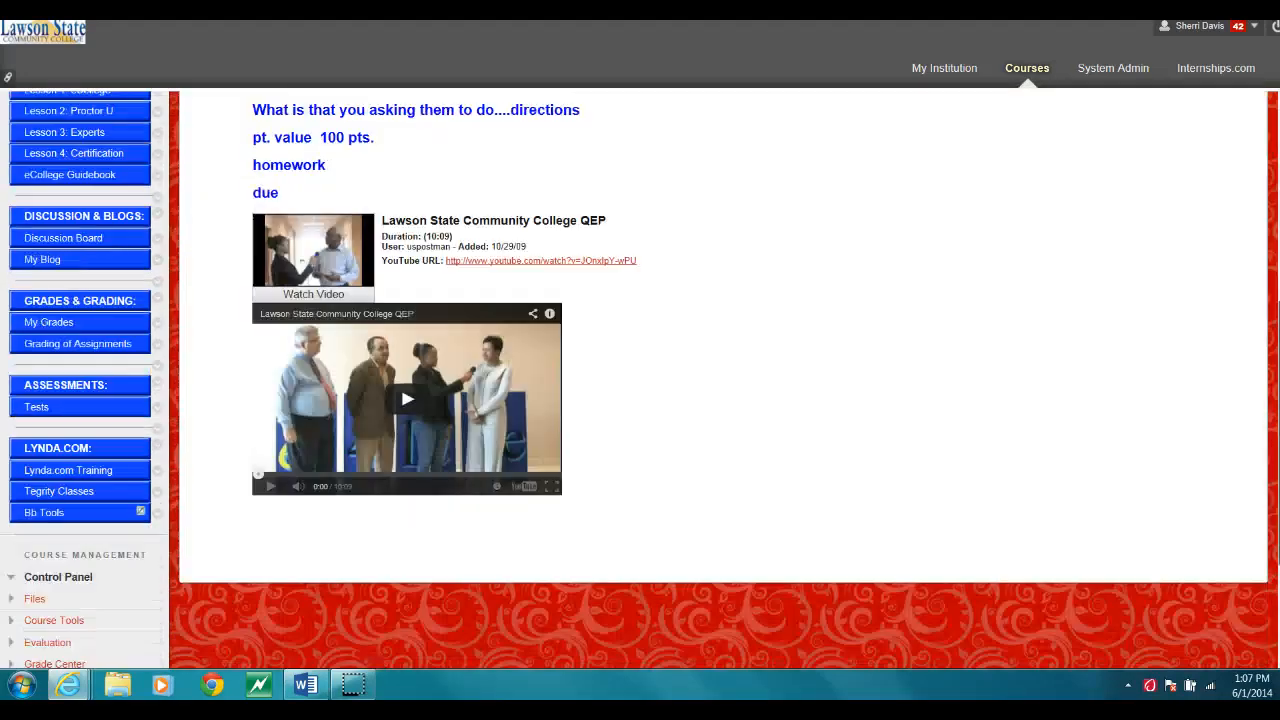
scroll(913, 446, up, 5)
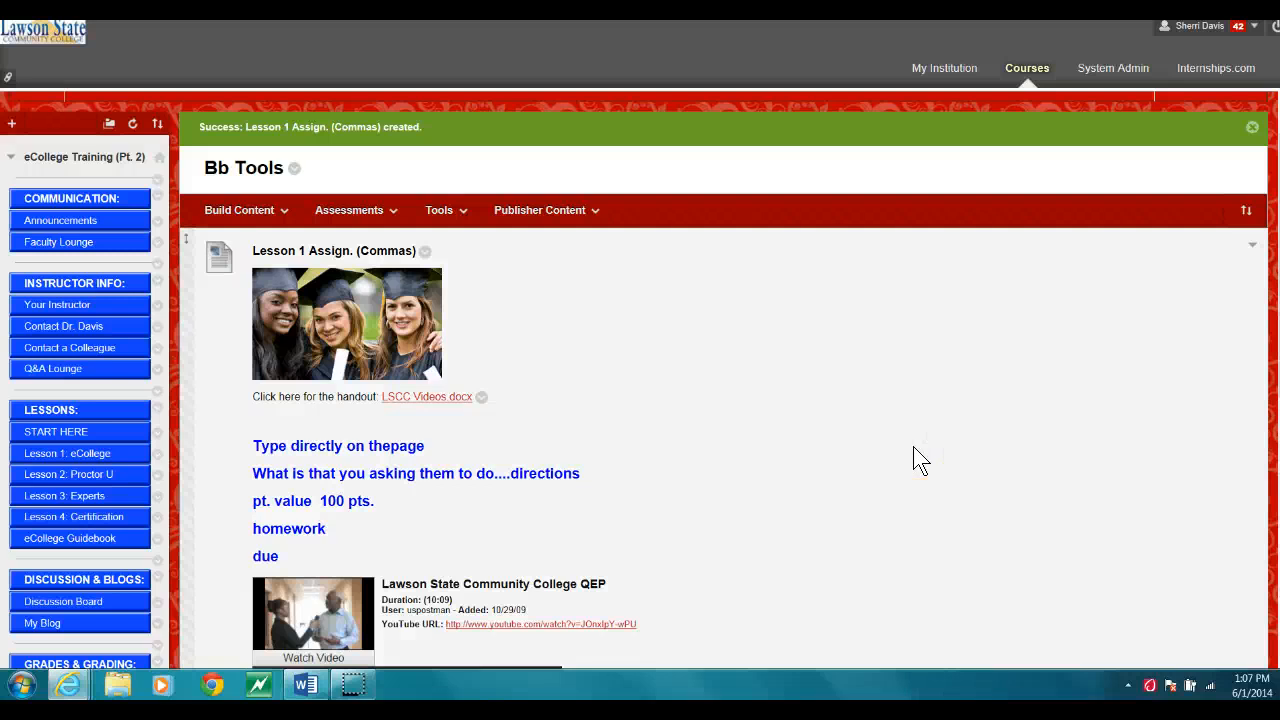
click(278, 212)
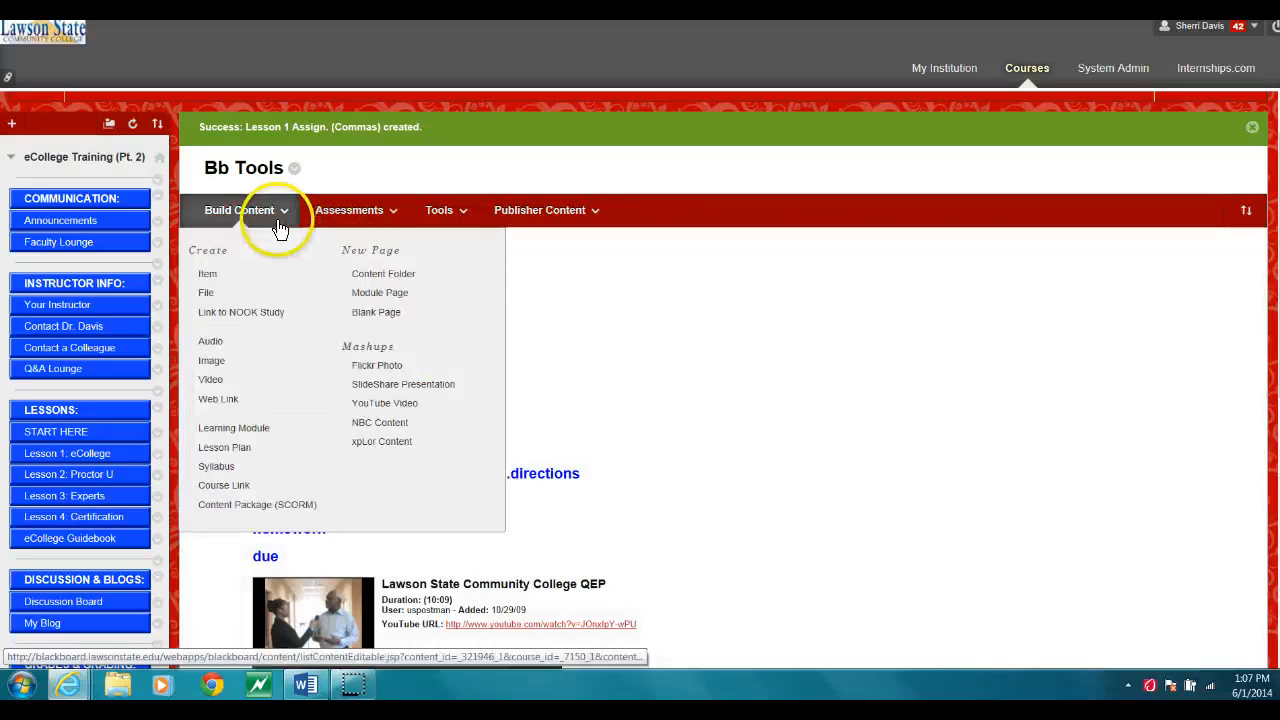
click(209, 275)
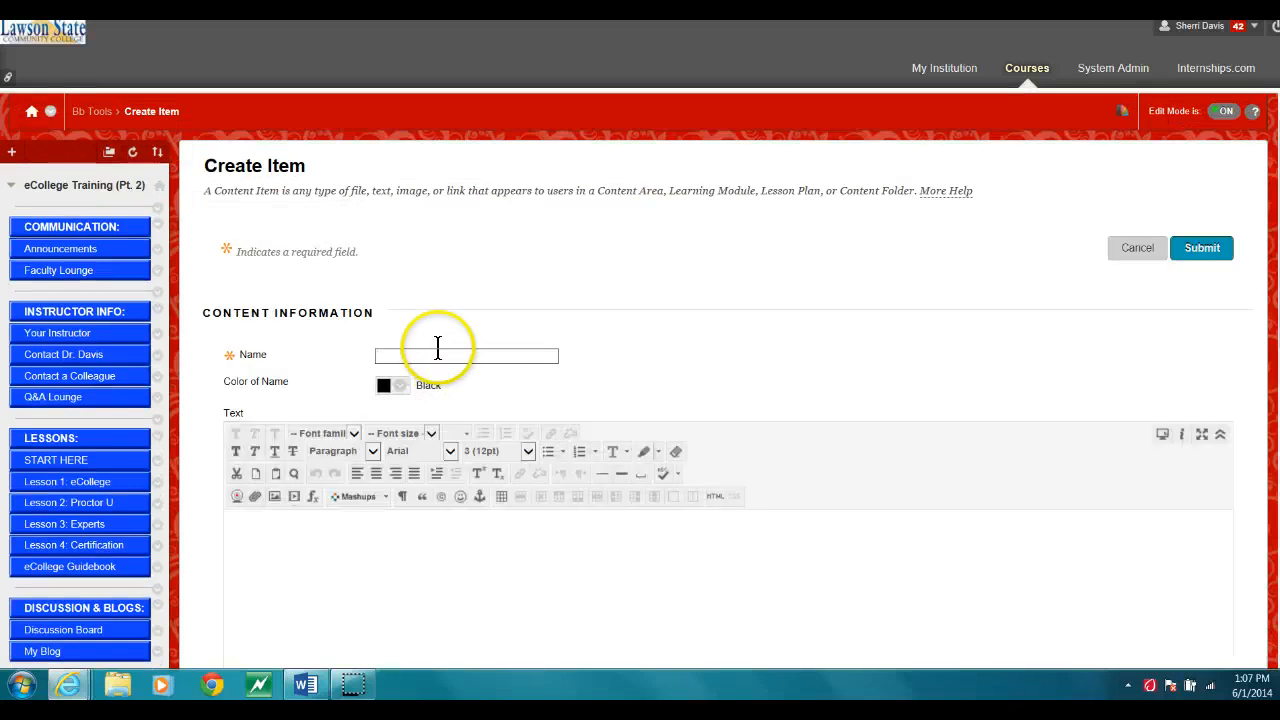
click(440, 356)
text(test)
click(259, 488)
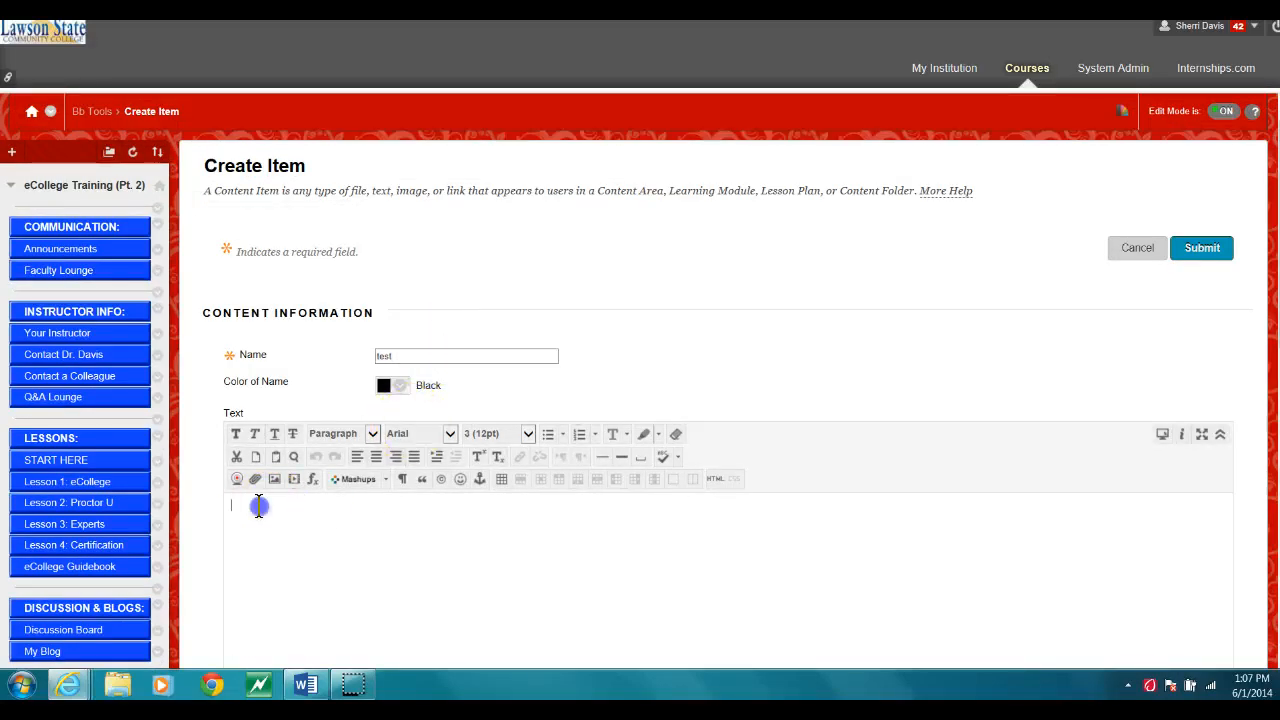
key(ctrl+v)
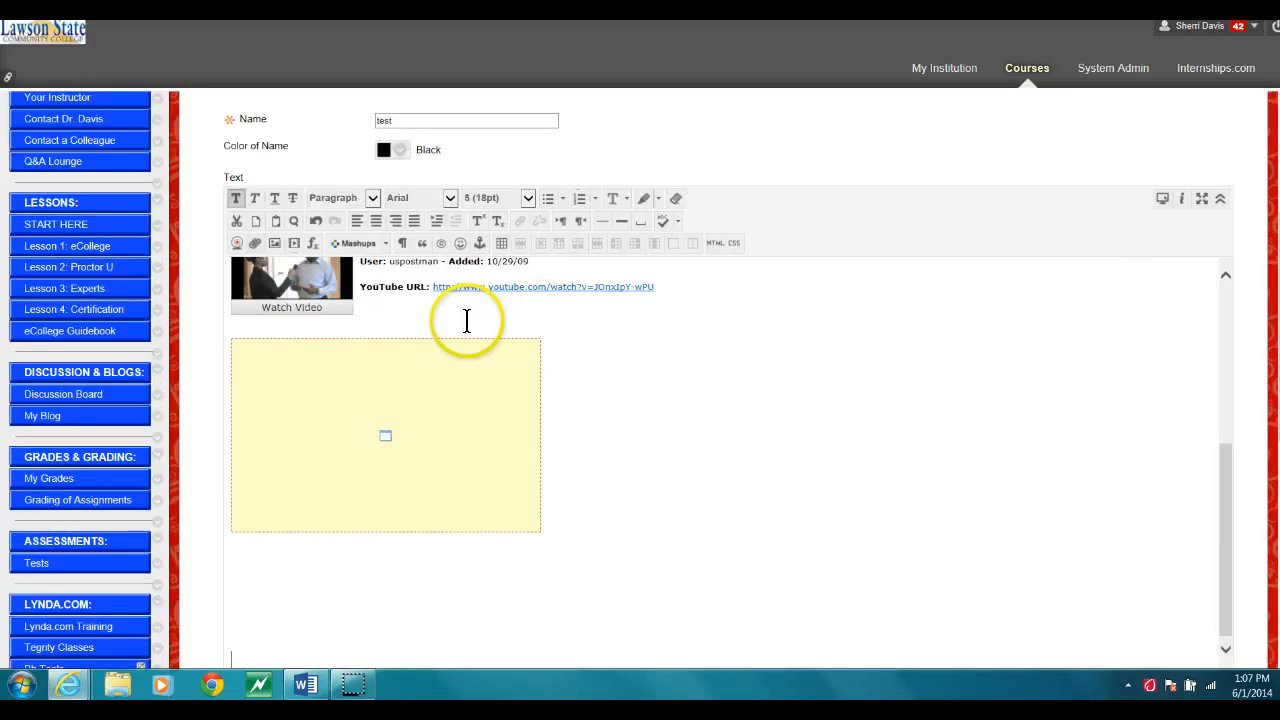
- Delete everything below the graduates image in the test item's text and submit the item
key(ctrl+a)
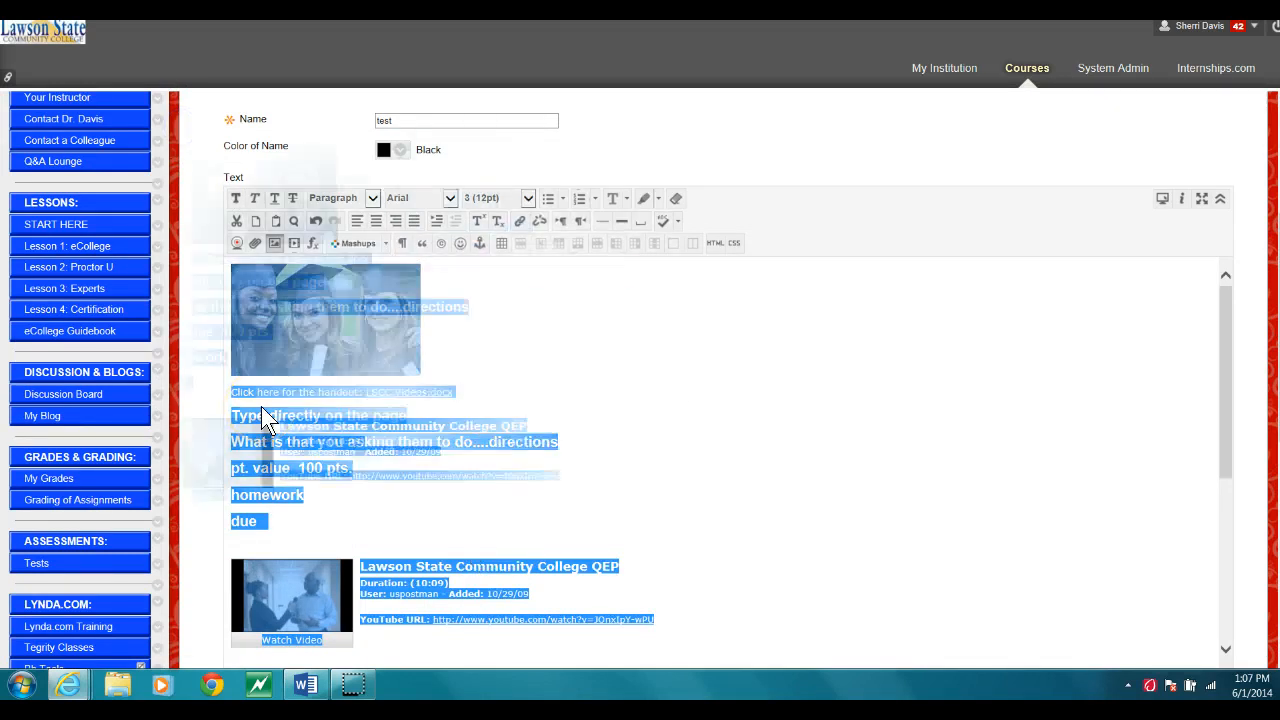
click(640, 462)
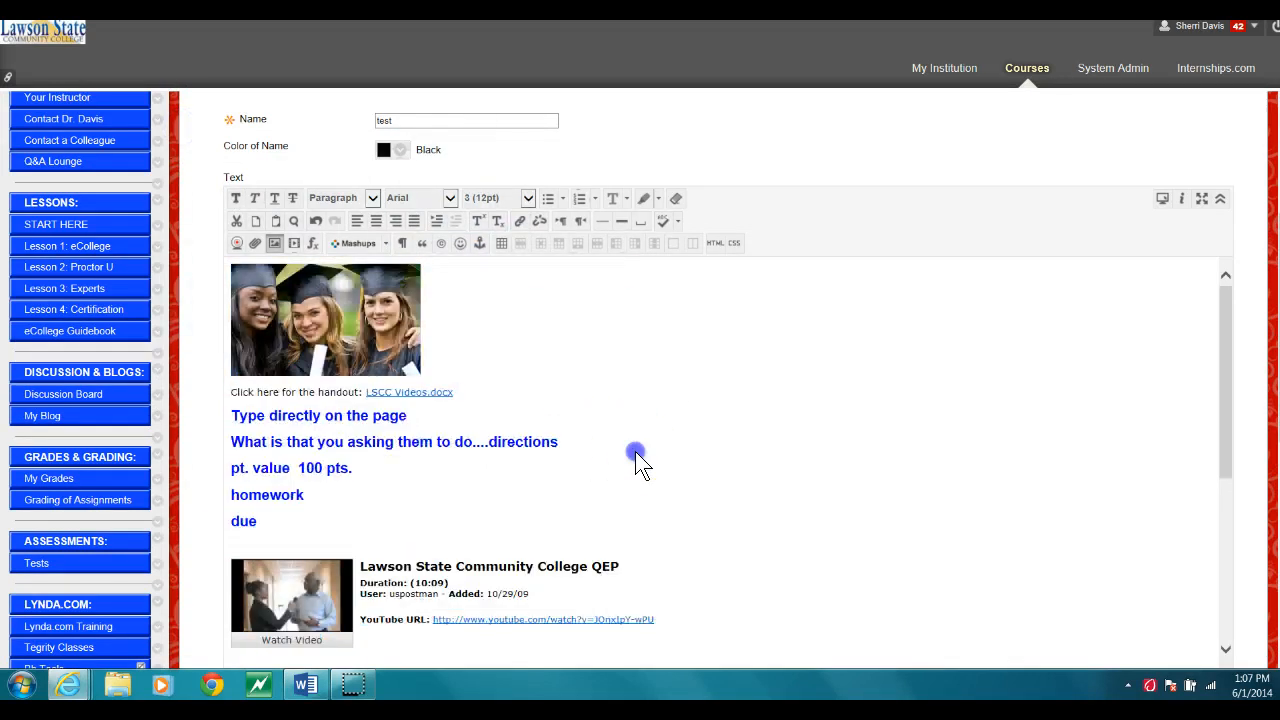
click(232, 392)
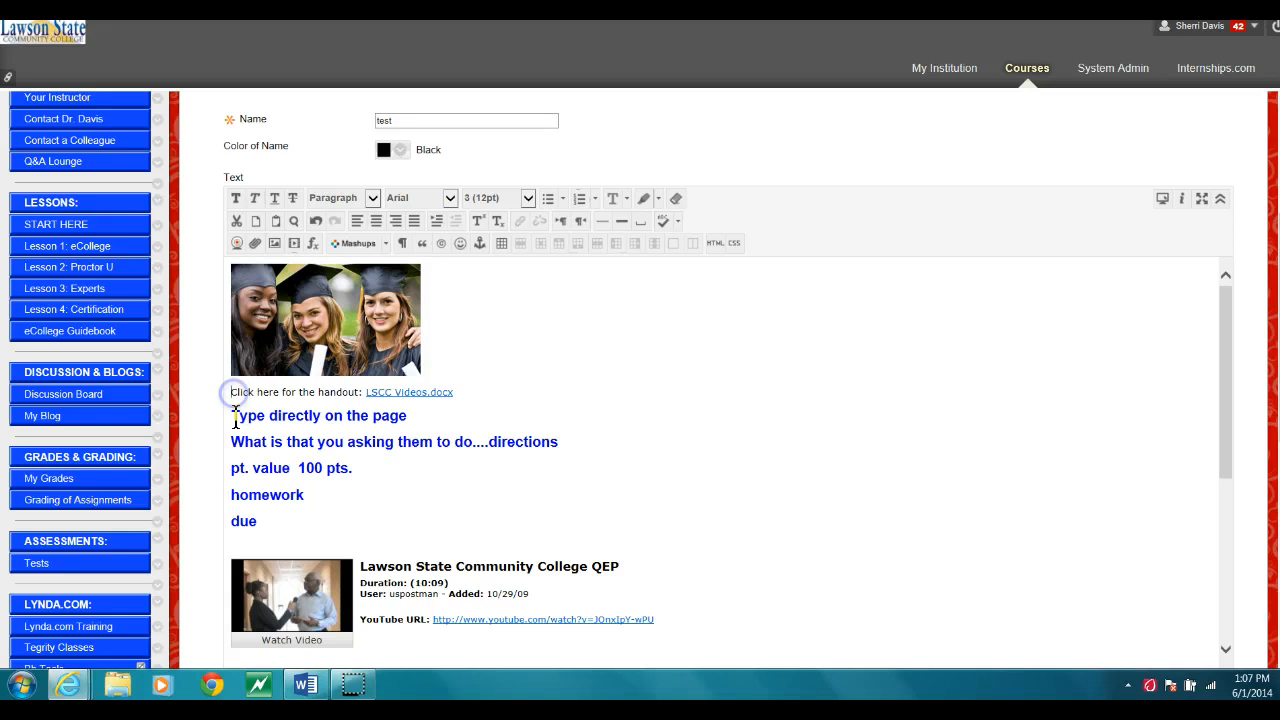
drag(234, 394, 386, 566)
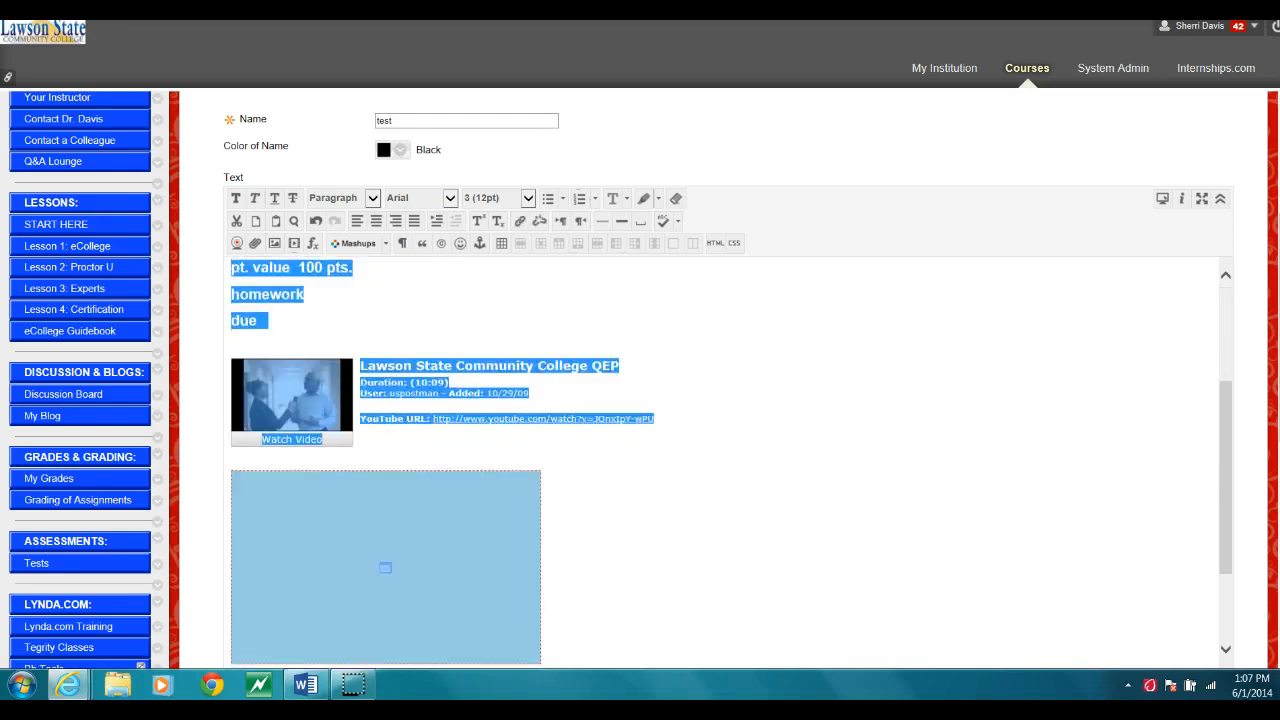
key(Delete)
click(1122, 638)
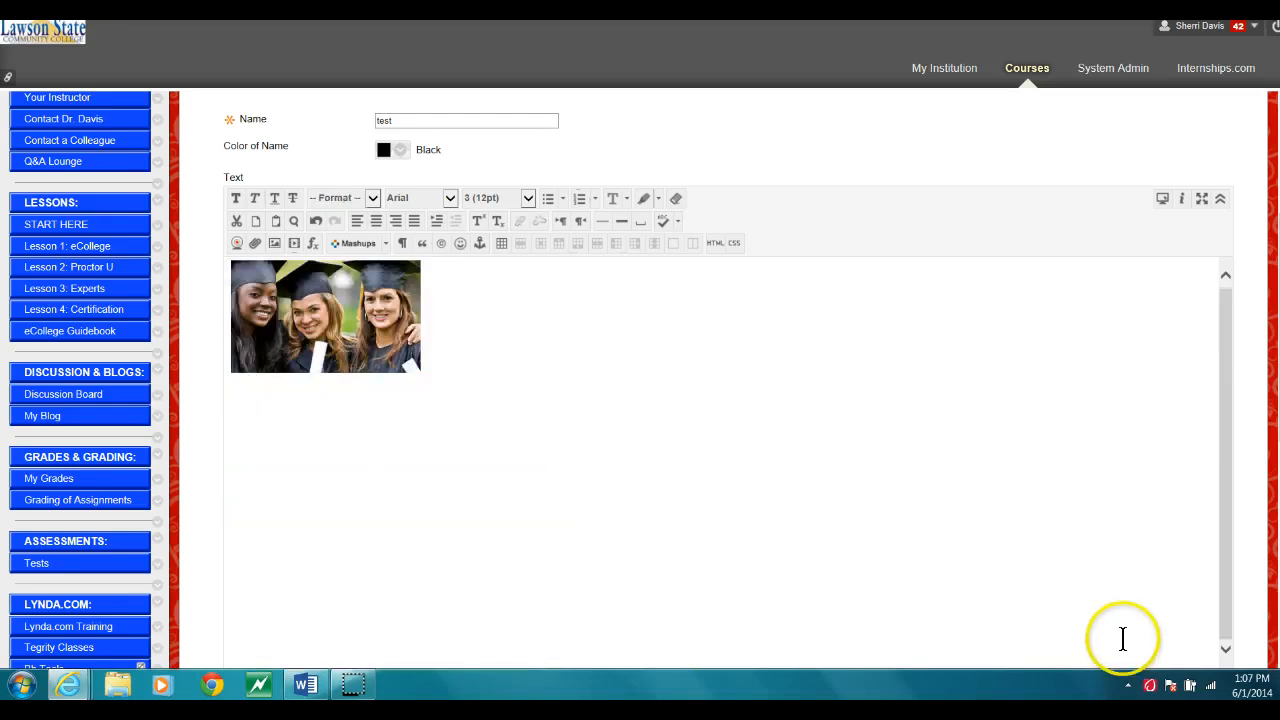
scroll(640, 380, down, 5)
click(1213, 623)
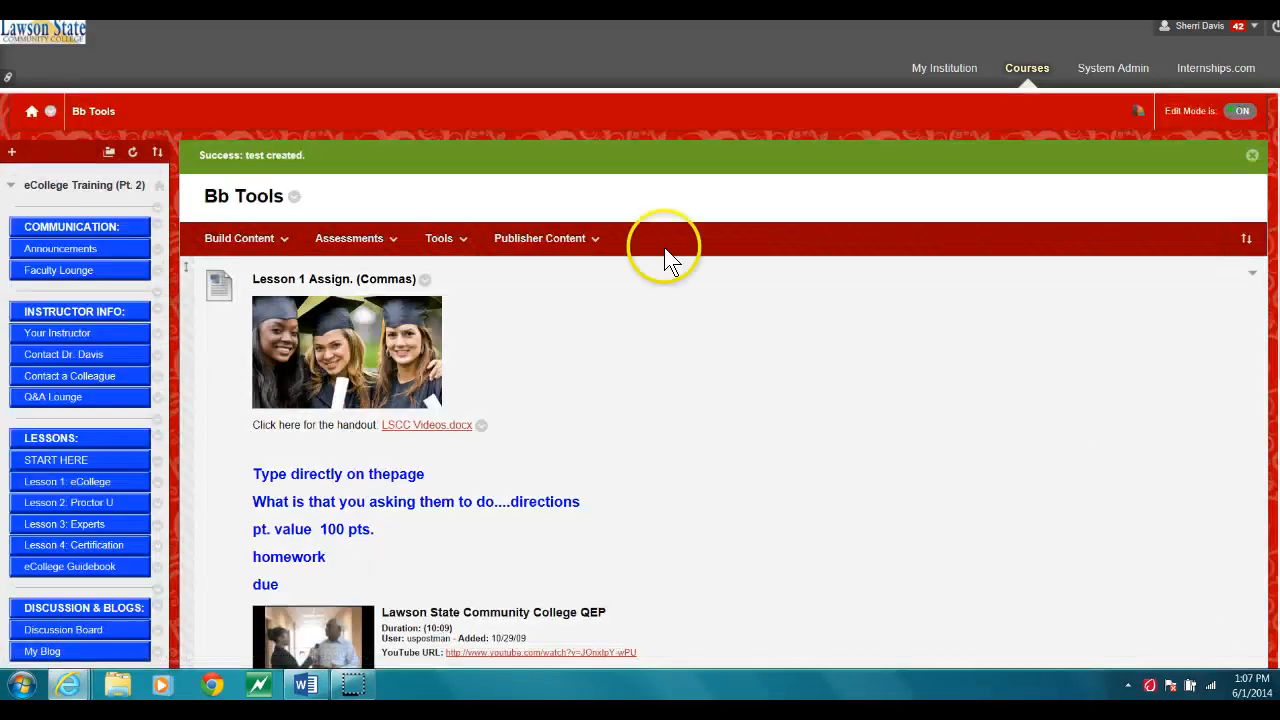
- Reorder the content area so the test item sits above Lesson 1 Assign. (Commas)
click(540, 238)
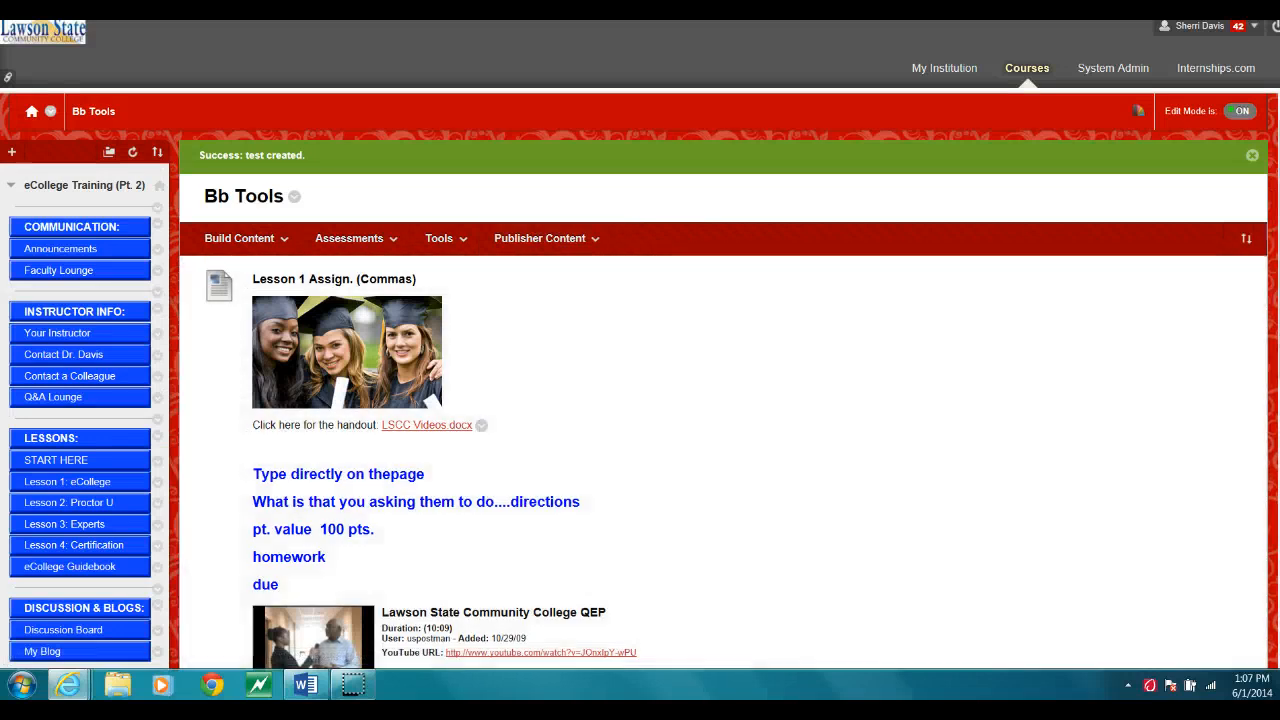
drag(1277, 268, 1276, 480)
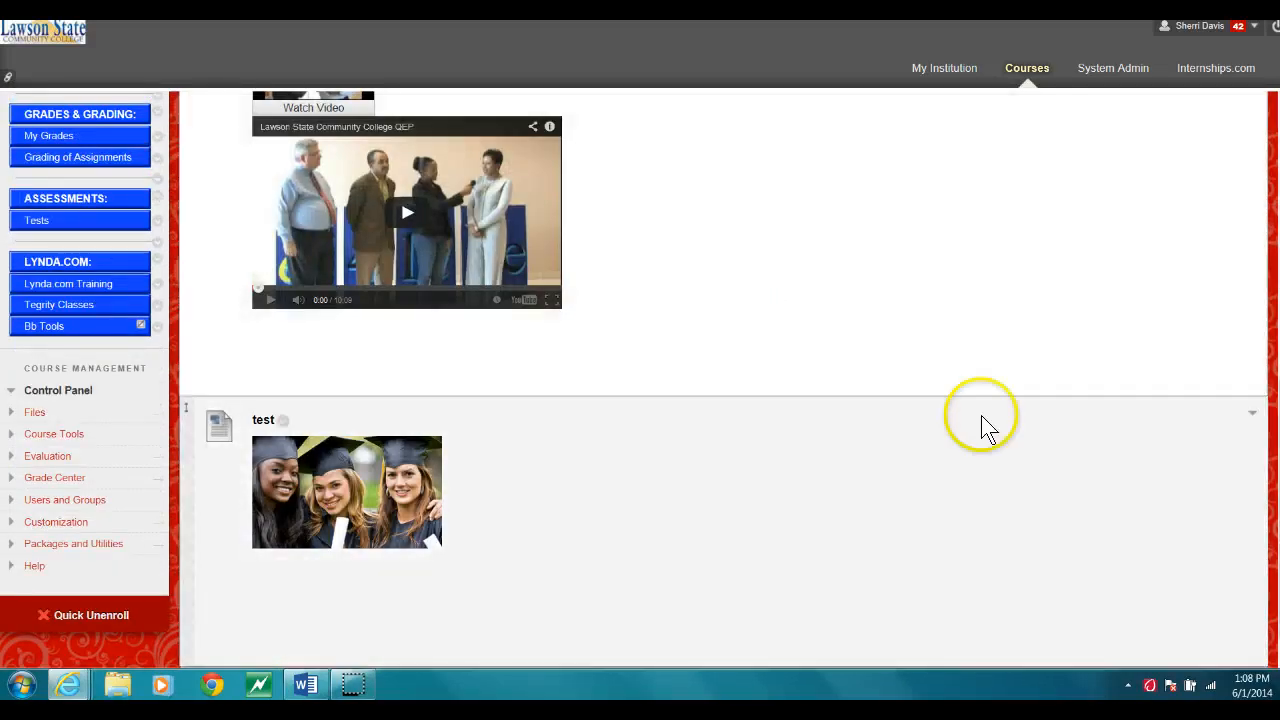
drag(1276, 478, 1263, 431)
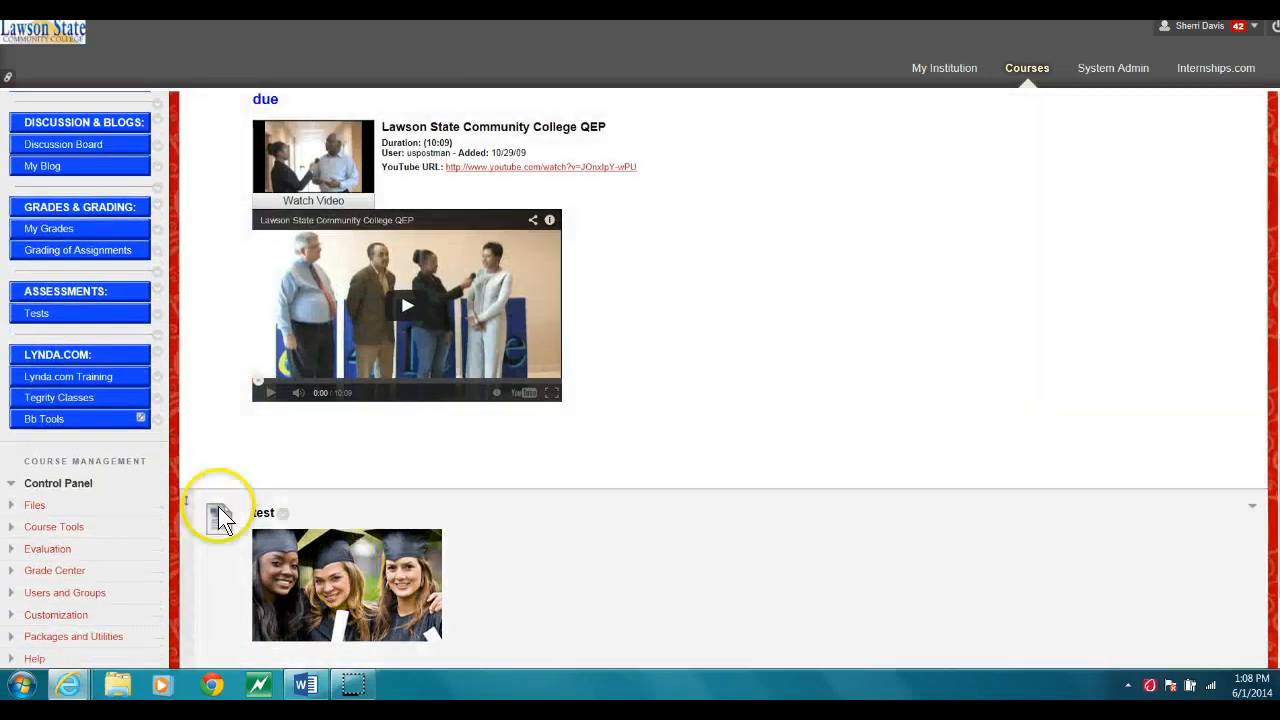
drag(186, 503, 279, 162)
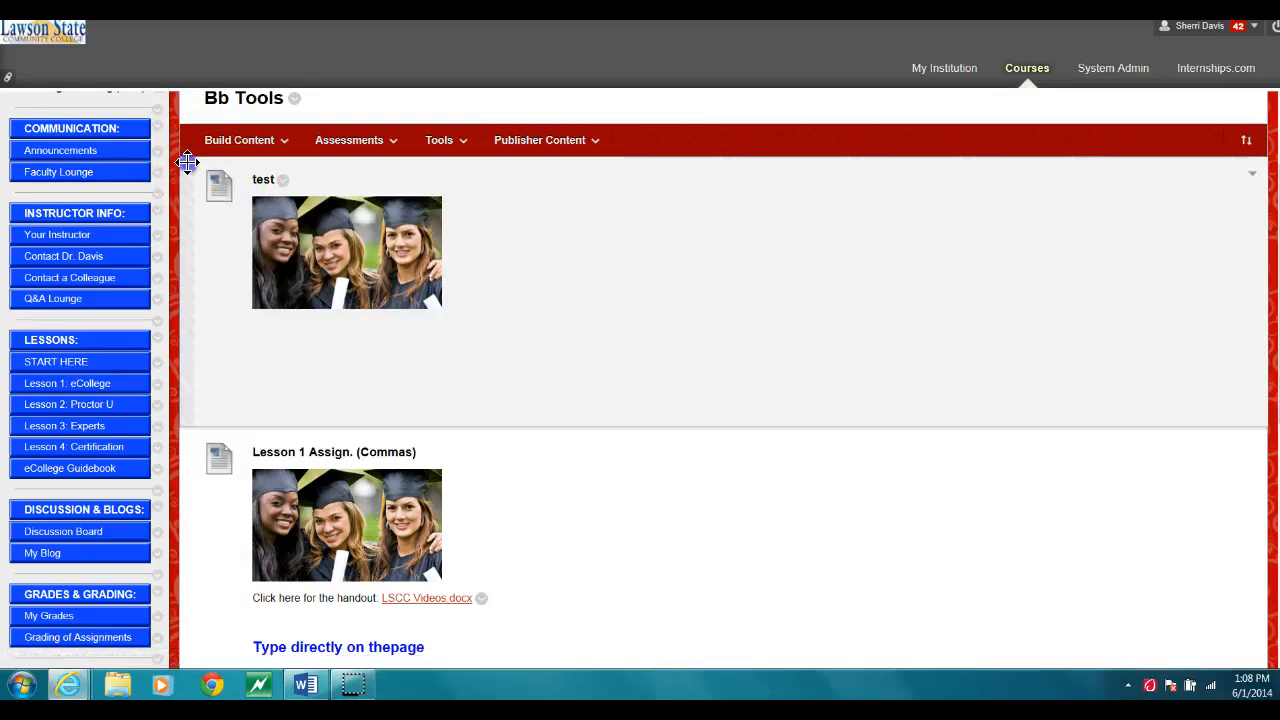
drag(187, 162, 217, 169)
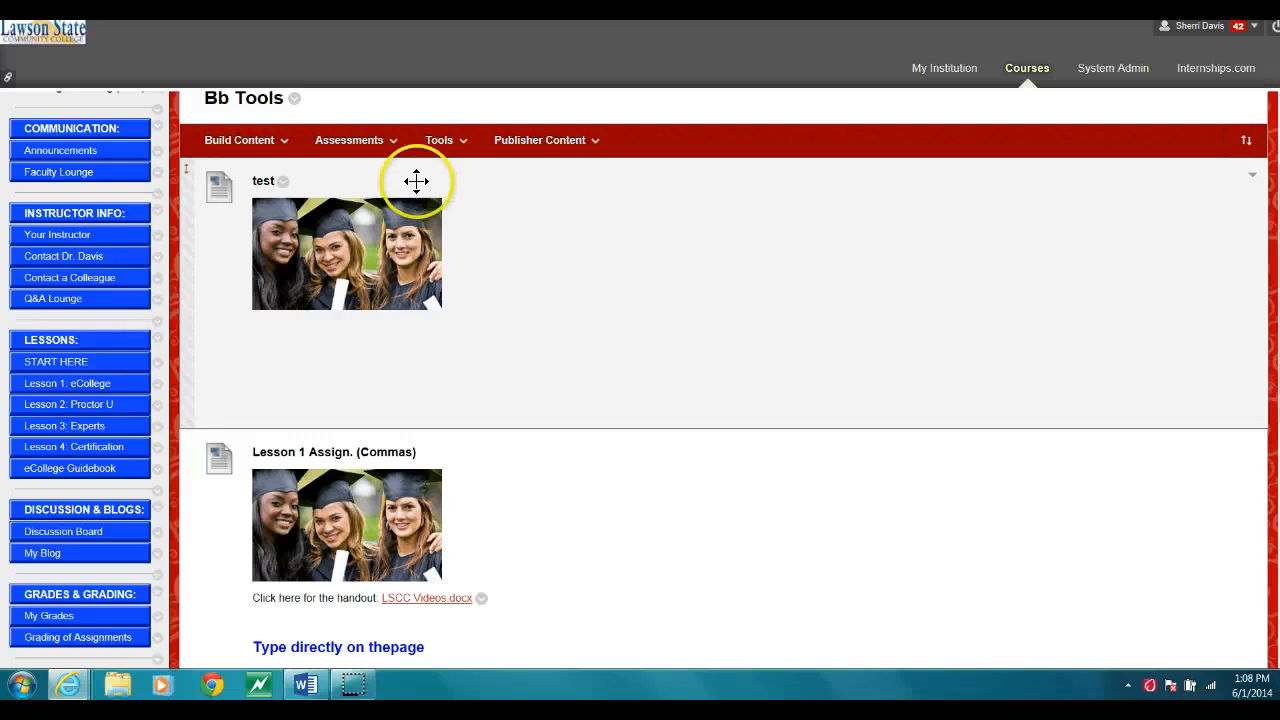
- Start creating a new Assignment assessment in the Bb Tools content area
click(386, 143)
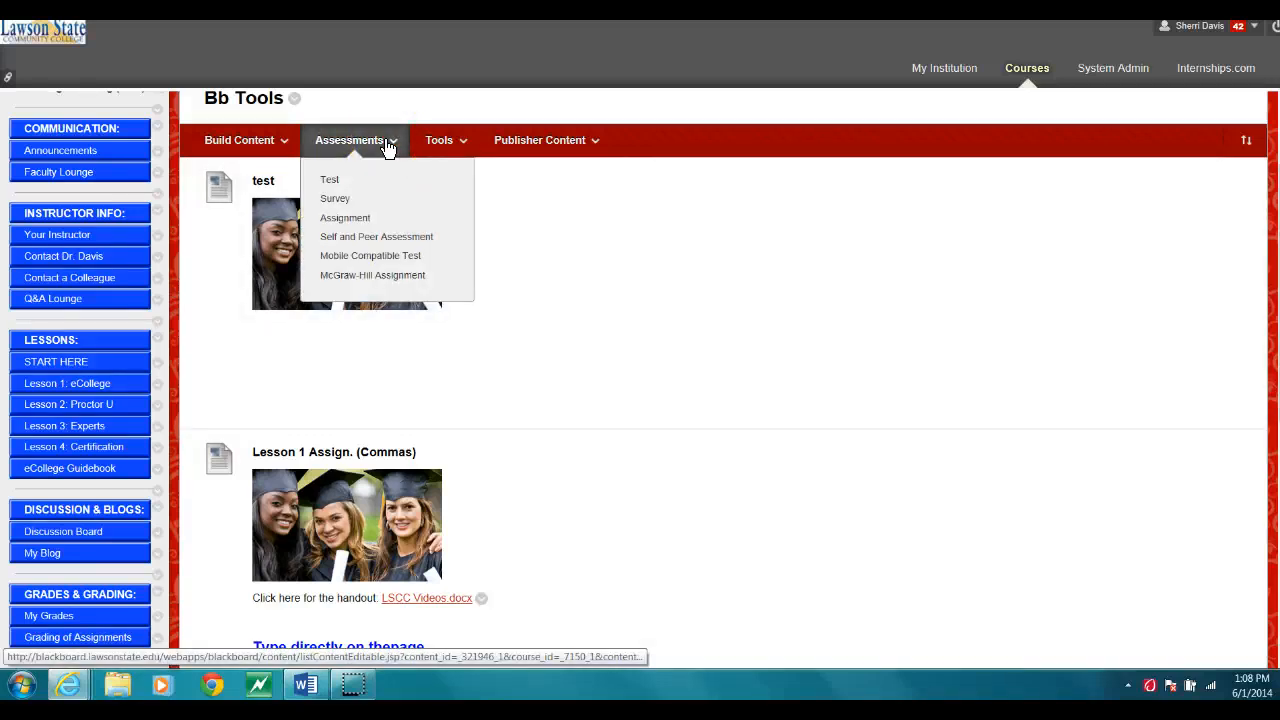
click(366, 224)
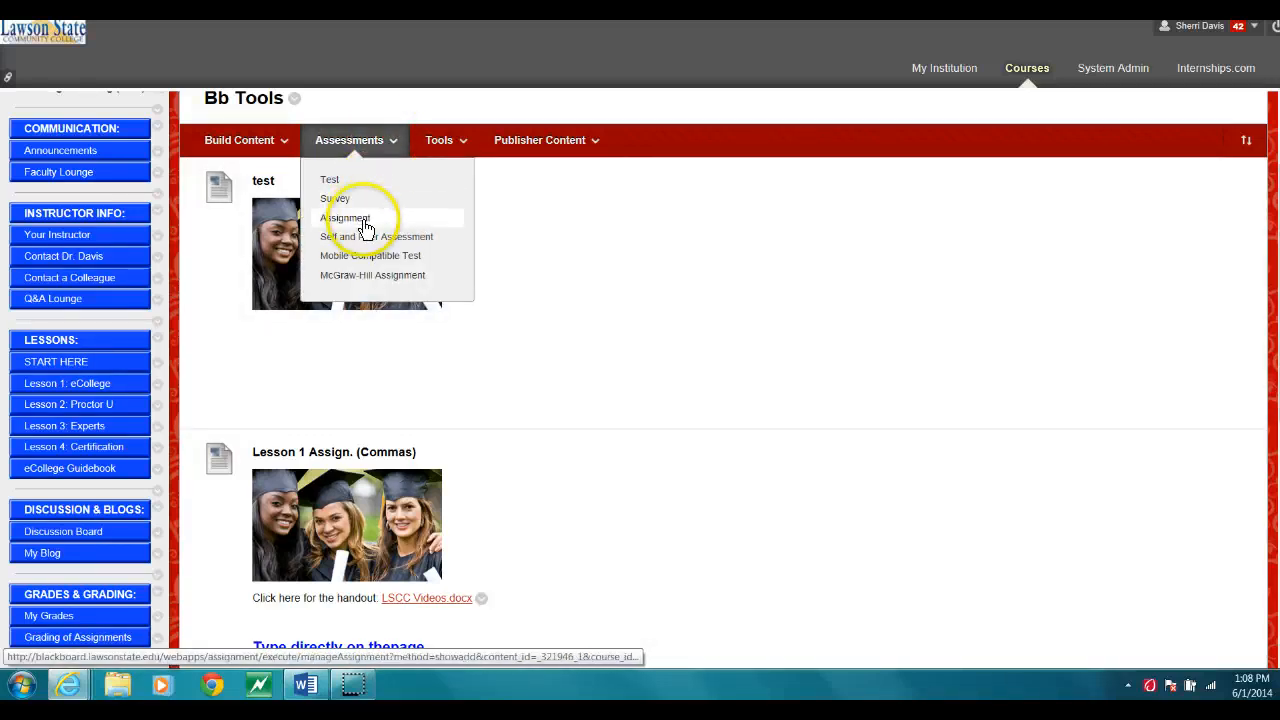